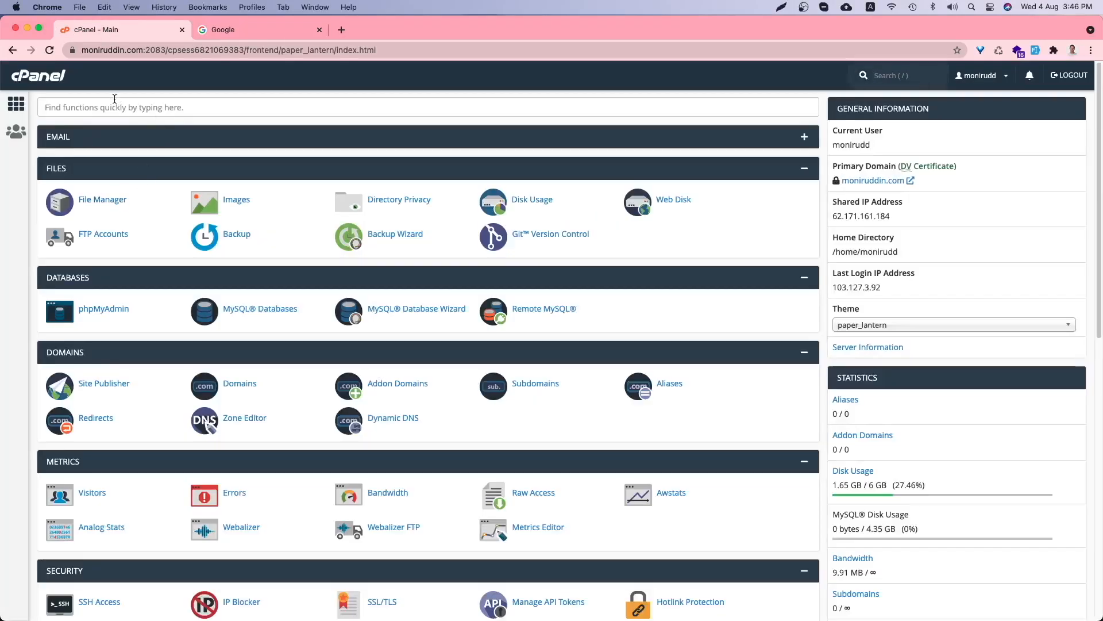
- Open a Finder window on the downloaded codecanyon folder containing main.zip
left_click(134, 597)
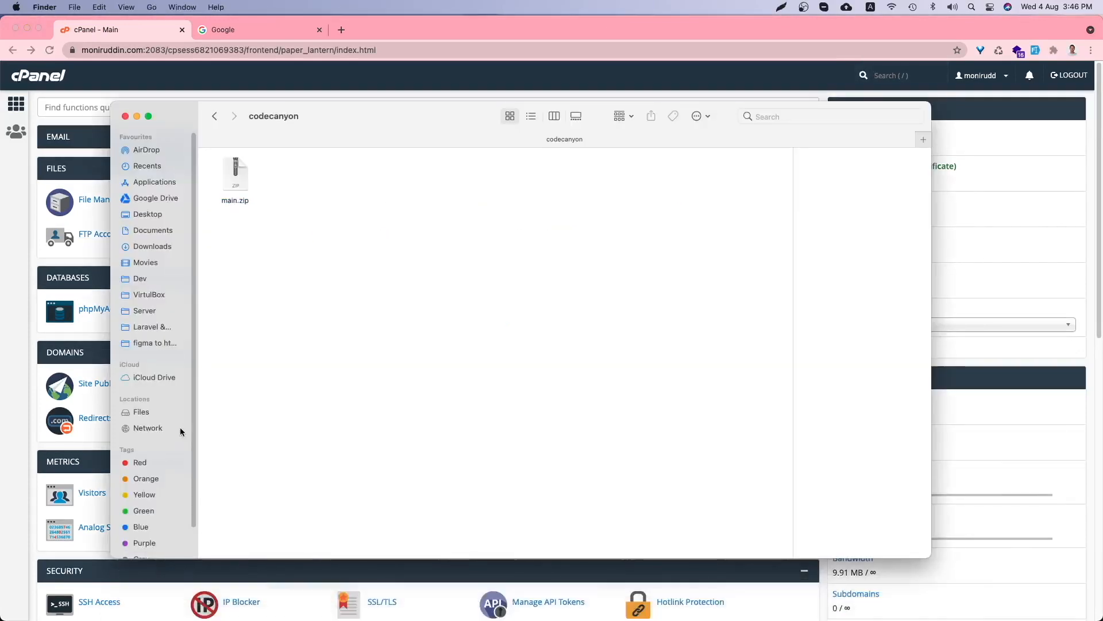
- Extract main.zip and preview hasaal-db.sql and hasaal.zip inside the main folder
double_click(235, 179)
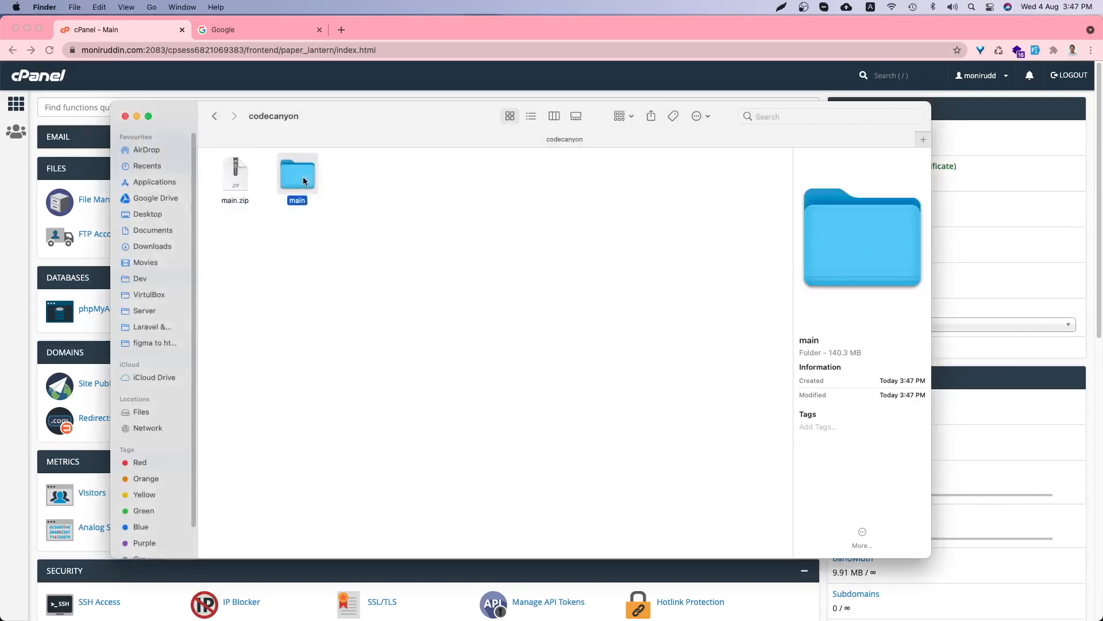
double_click(299, 177)
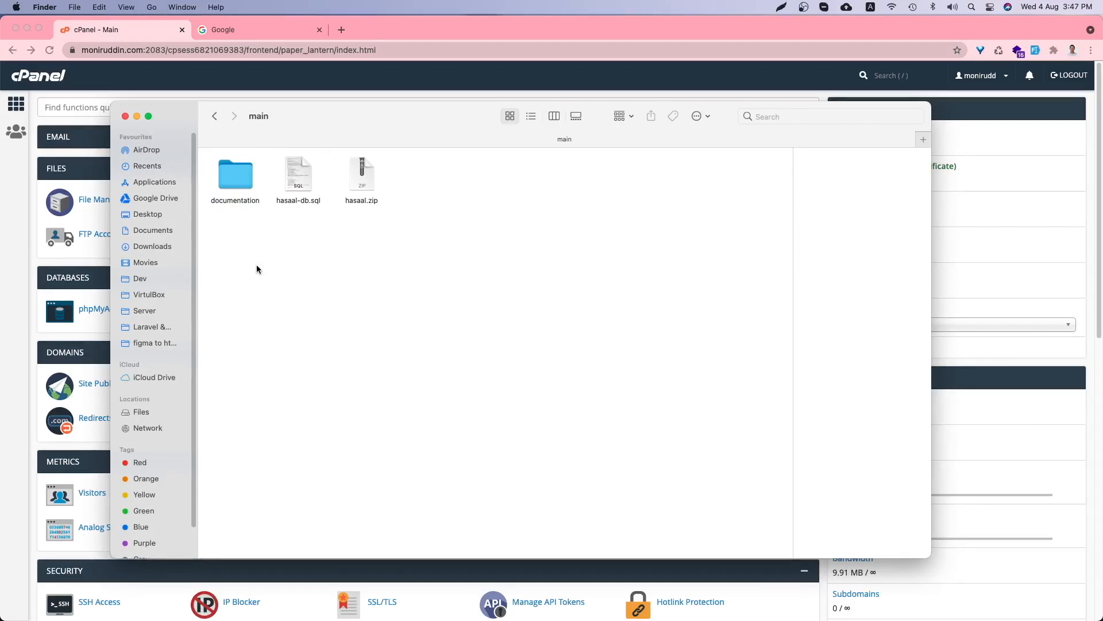
left_click(291, 167)
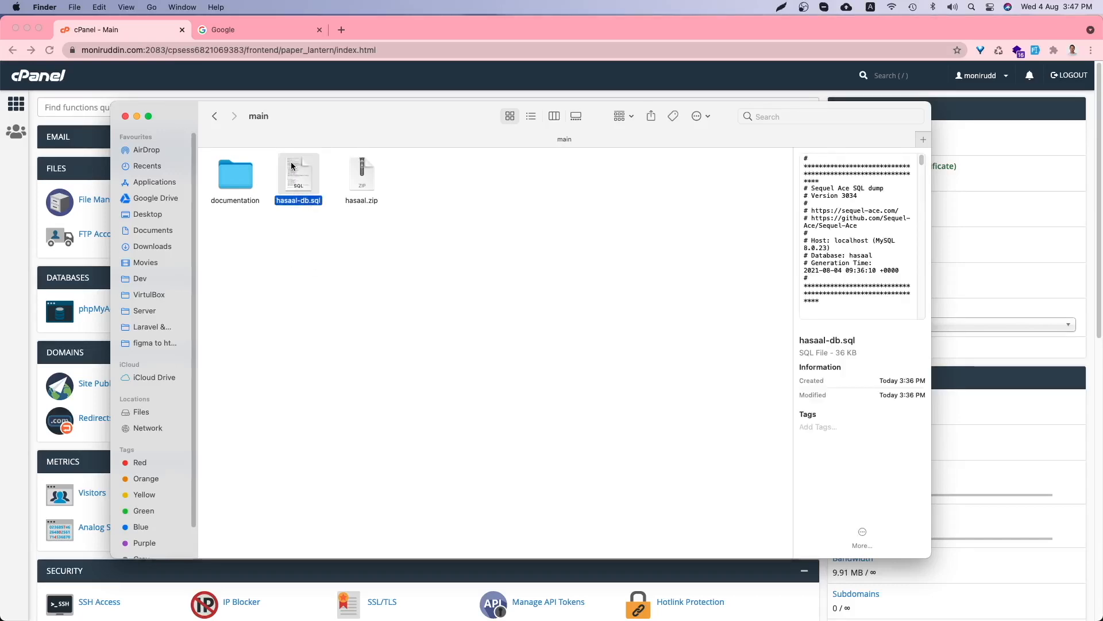
left_click(353, 172)
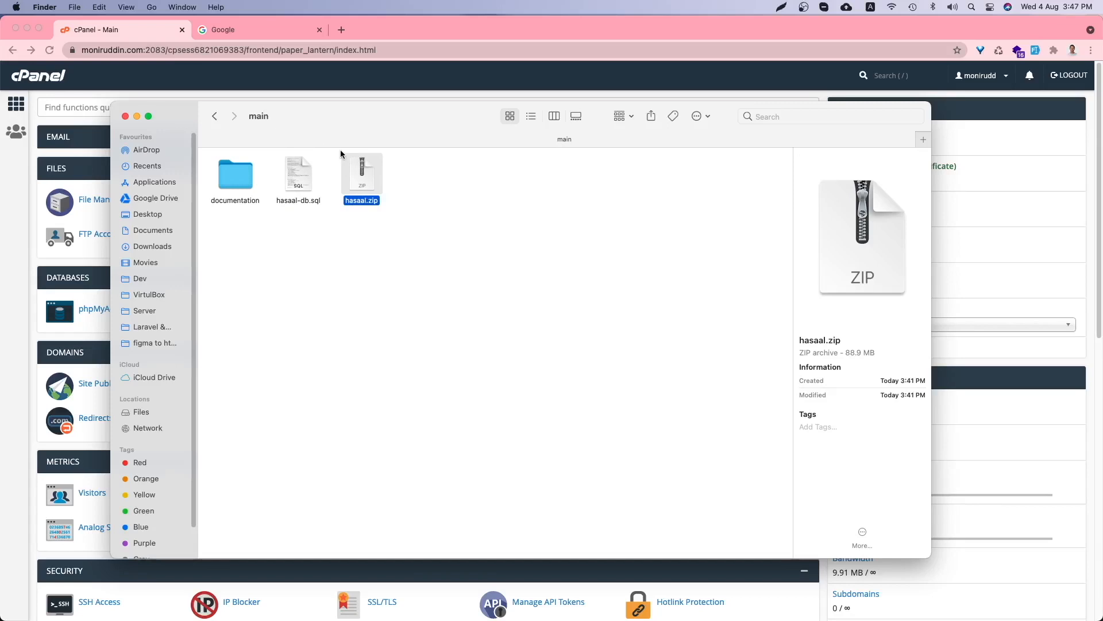
- Open documentation/index.html in Chrome and close the unused Google tab
double_click(249, 182)
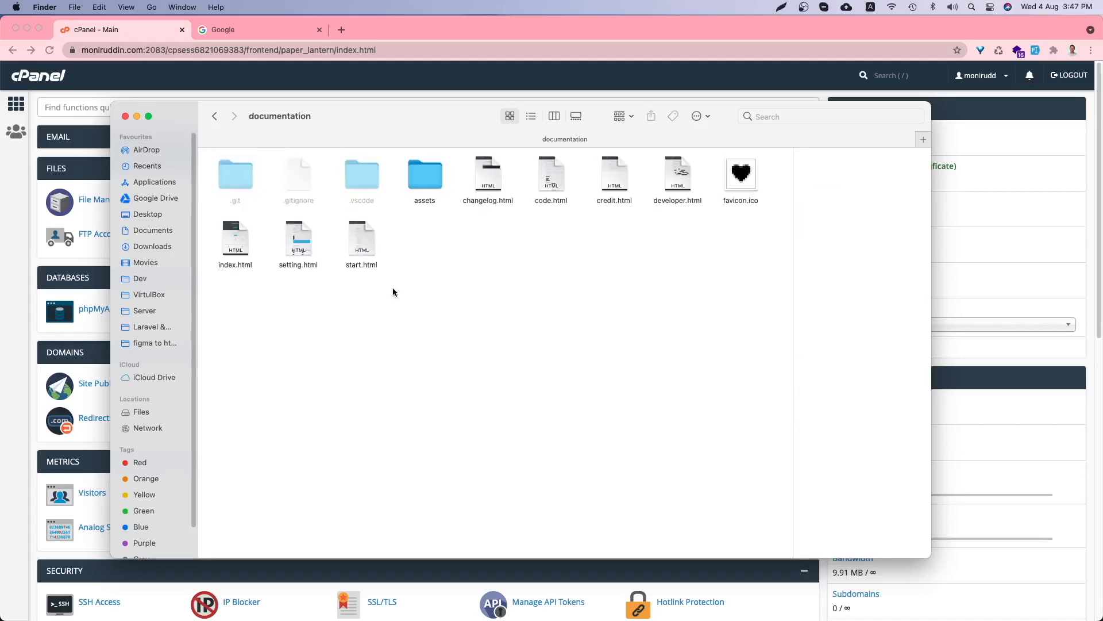
double_click(234, 244)
left_click(320, 30)
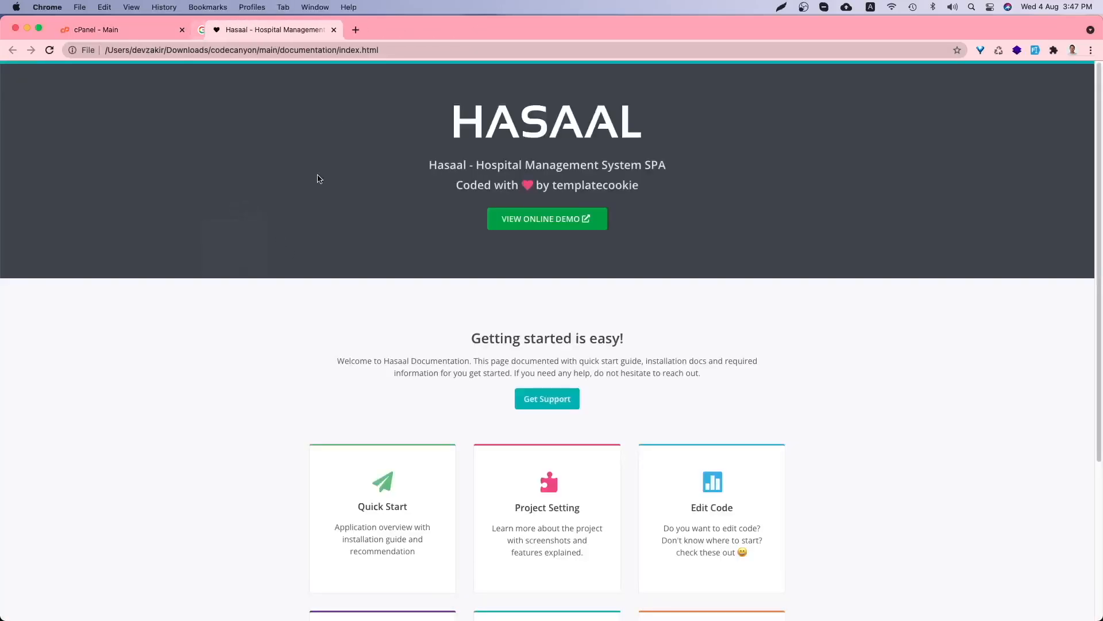
- Open the Quick Start page's Installation section and review the server requirements, PHP >= 7.3 to XML
scroll(350, 237, "down", 4)
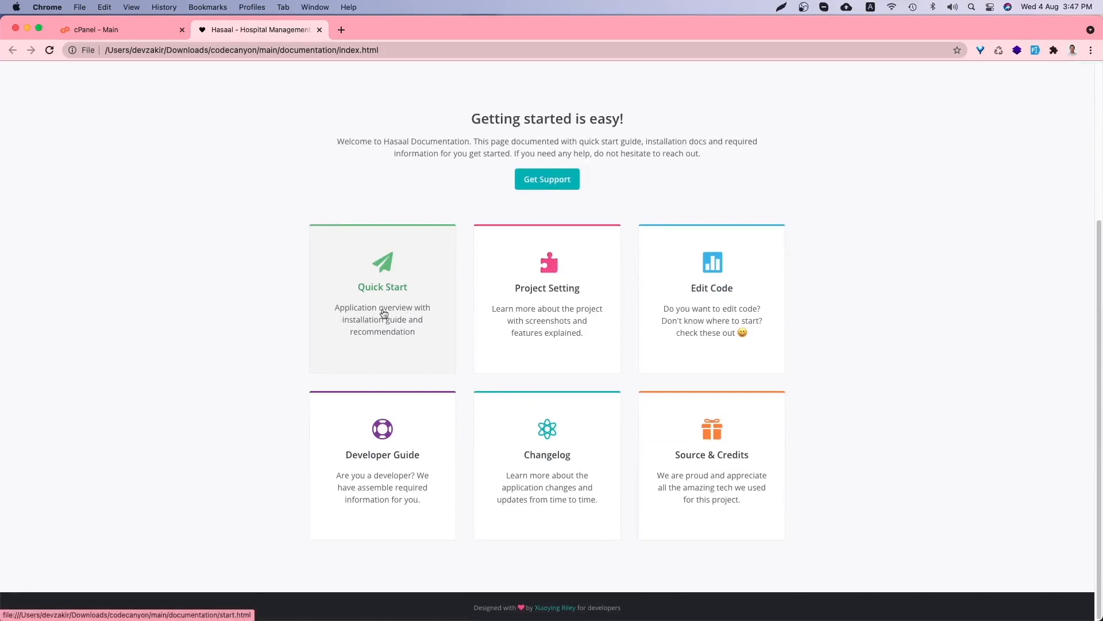
left_click(365, 312)
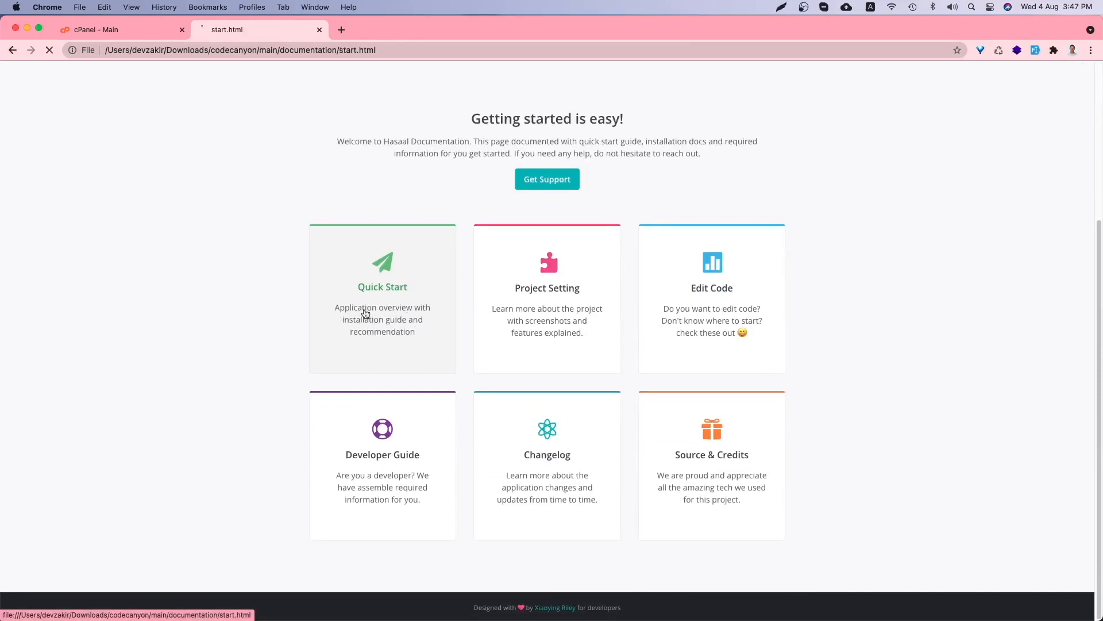
left_click(249, 256)
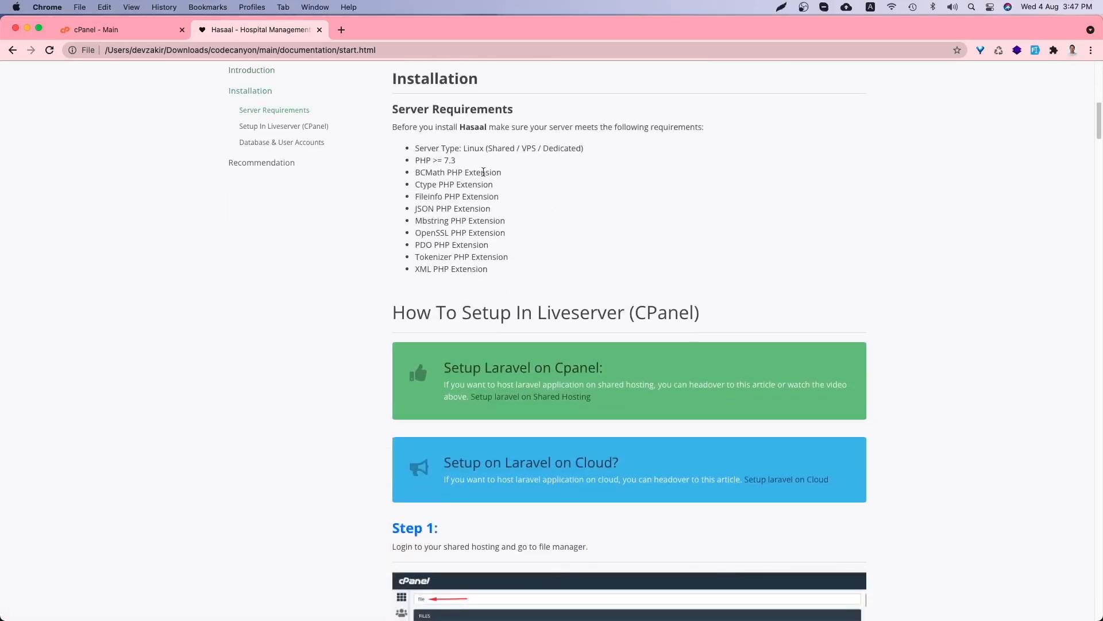
left_click_drag(507, 261, 410, 142)
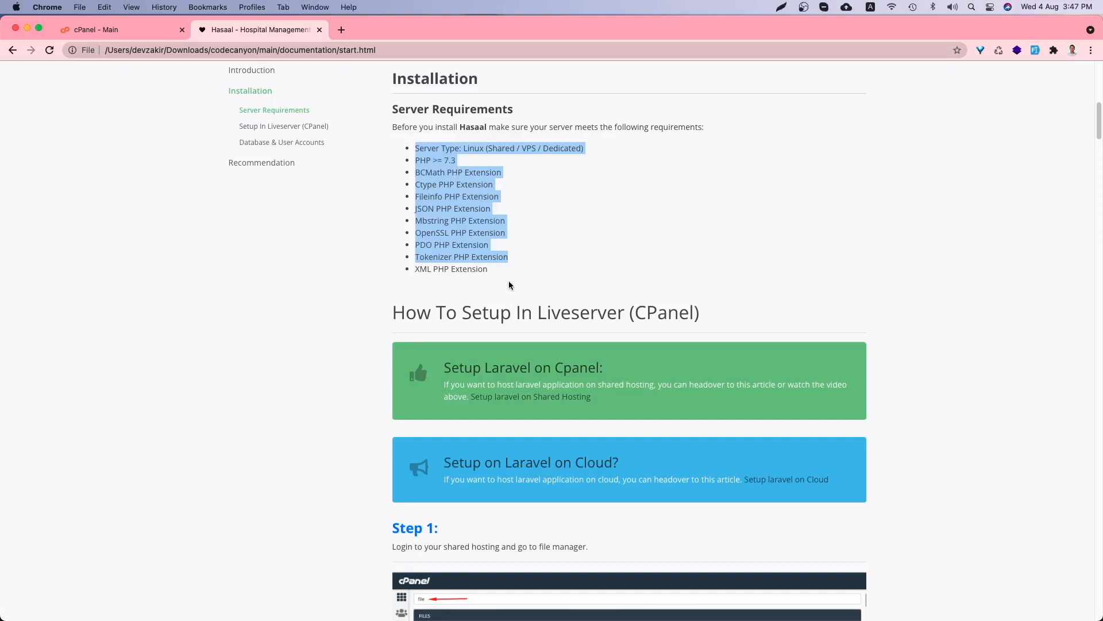
left_click_drag(509, 281, 394, 154)
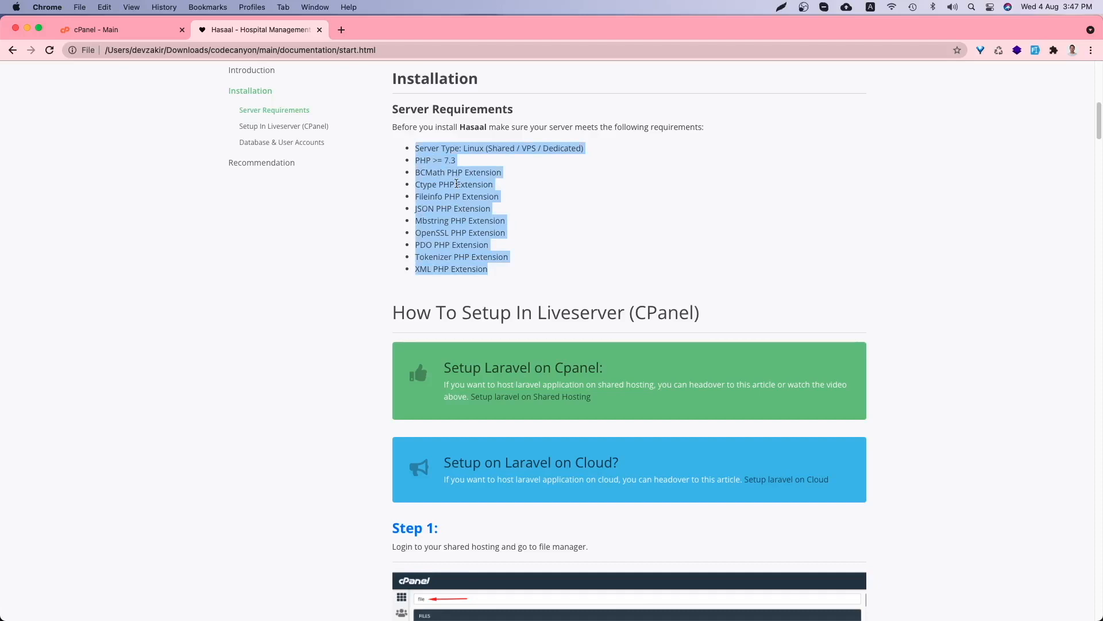
left_click(679, 337)
- Read through the cPanel installation steps, then return to the cPanel home page
scroll(679, 336, "down", 3)
scroll(473, 333, "down", 2)
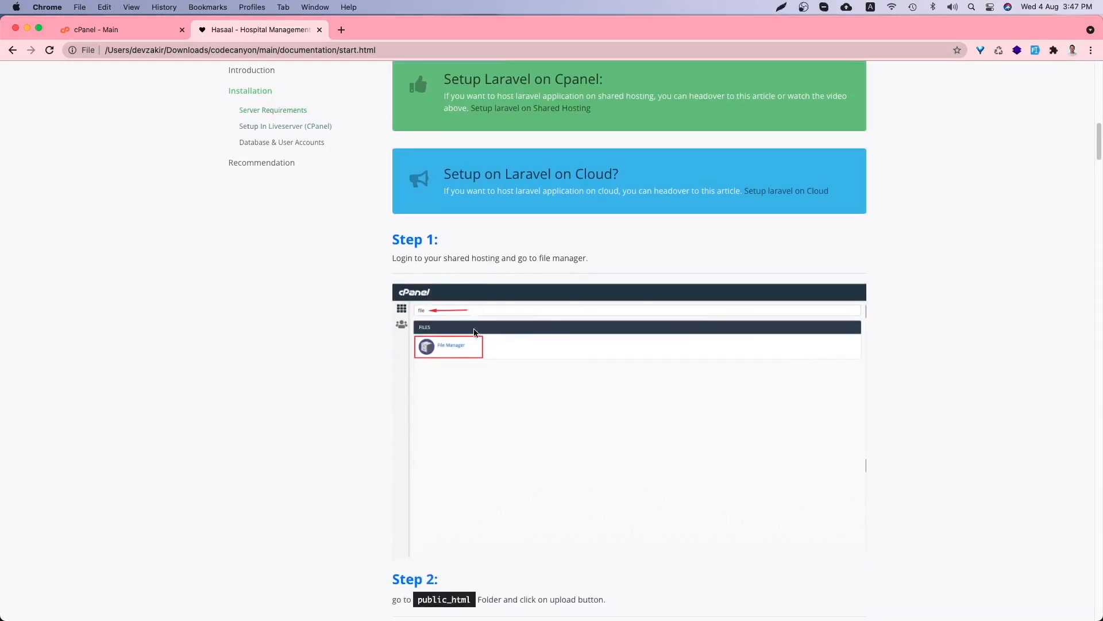
scroll(433, 356, "down", 1)
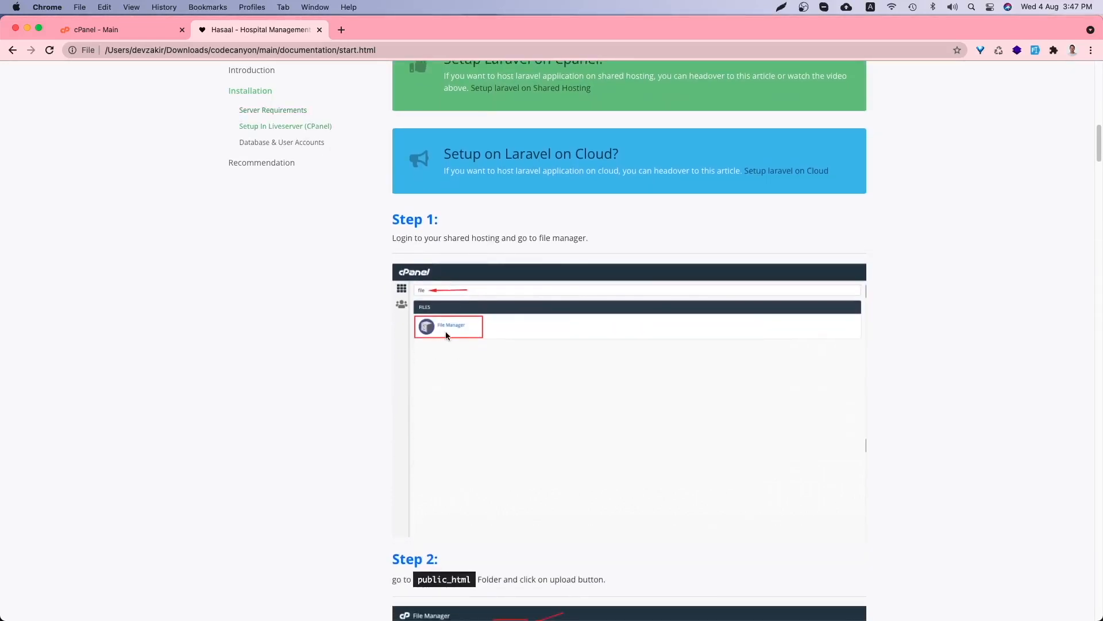
scroll(447, 333, "down", 5)
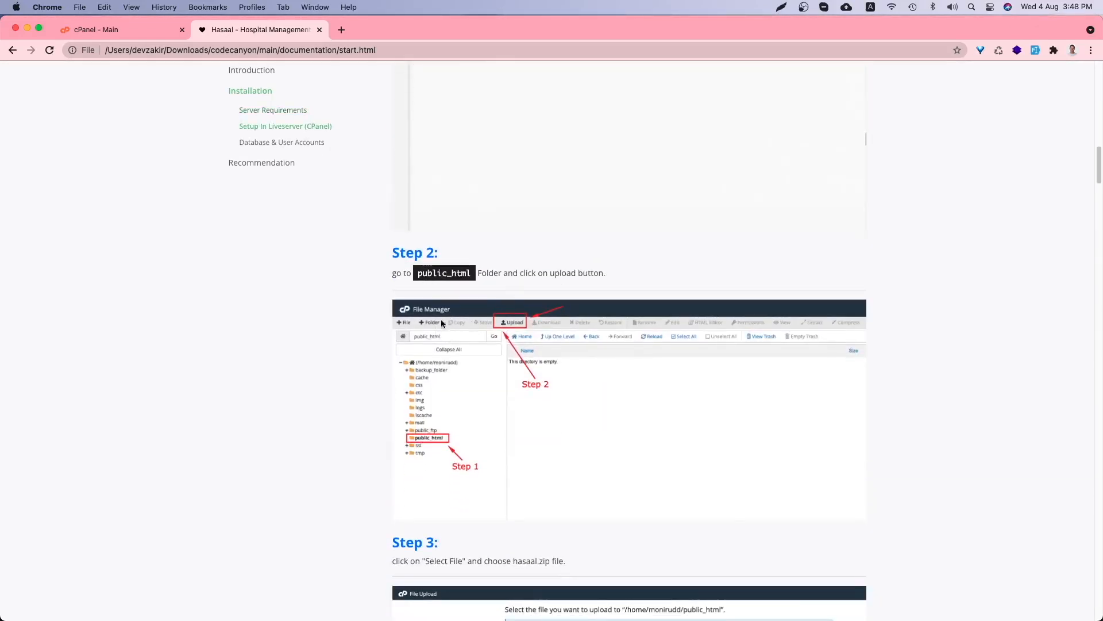
scroll(397, 256, "up", 4)
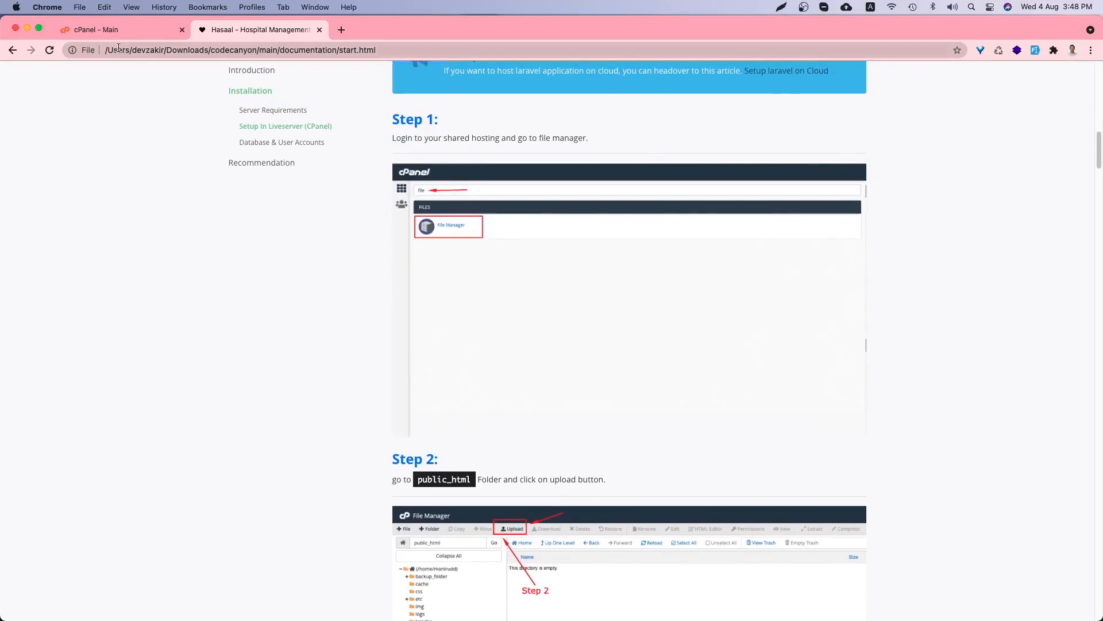
left_click(115, 30)
- Open File Manager via a 'file' search and check the guide's Step 2 public_html folder
left_click(163, 109)
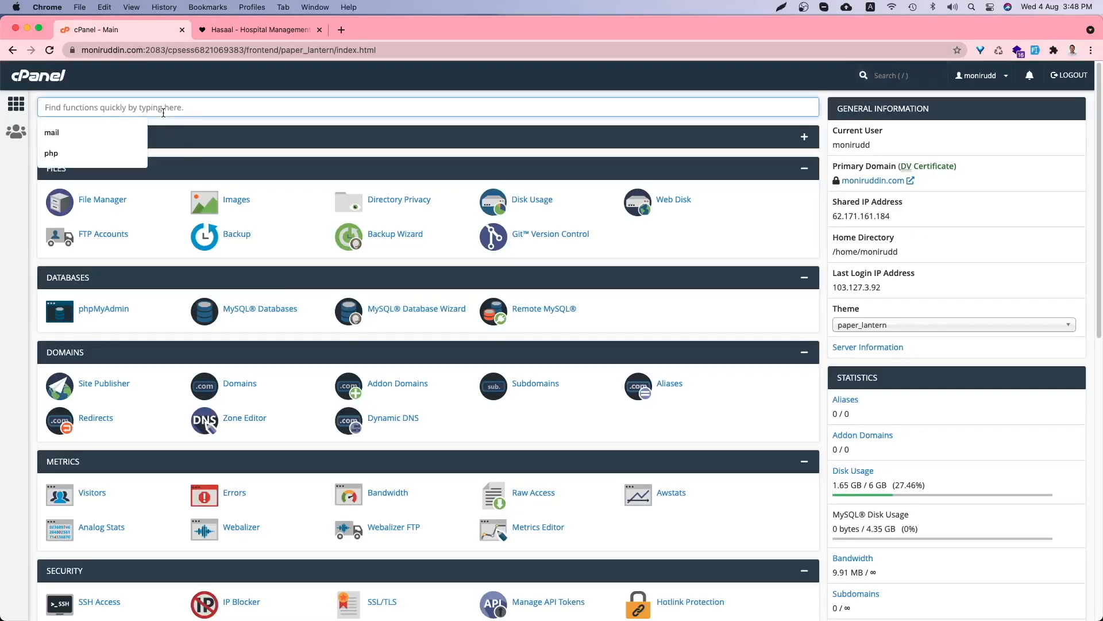
type("file")
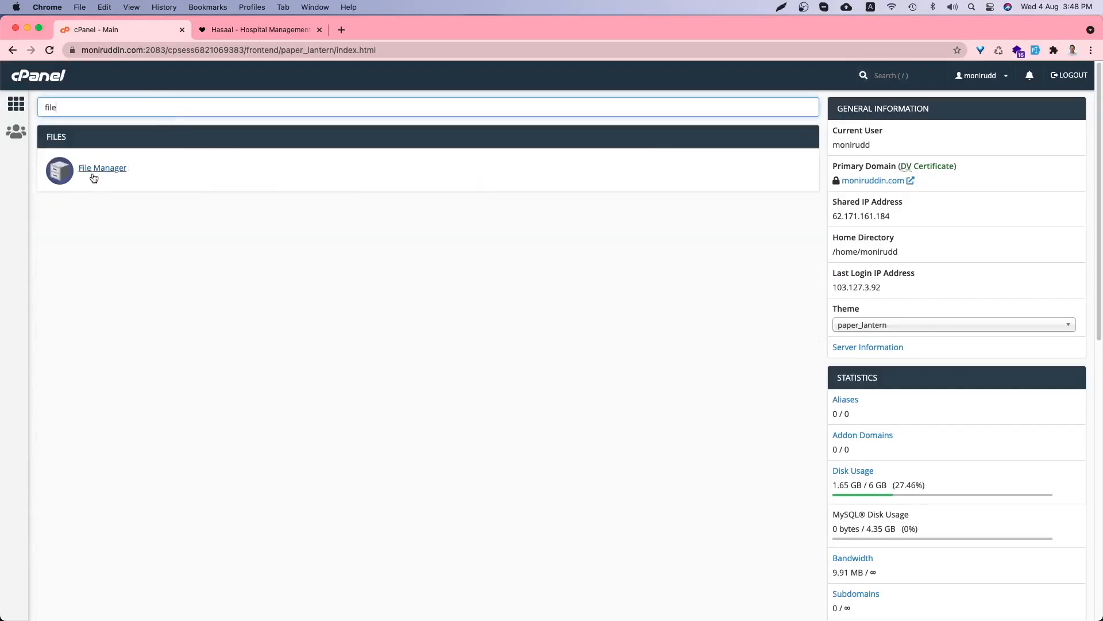
left_click(96, 172)
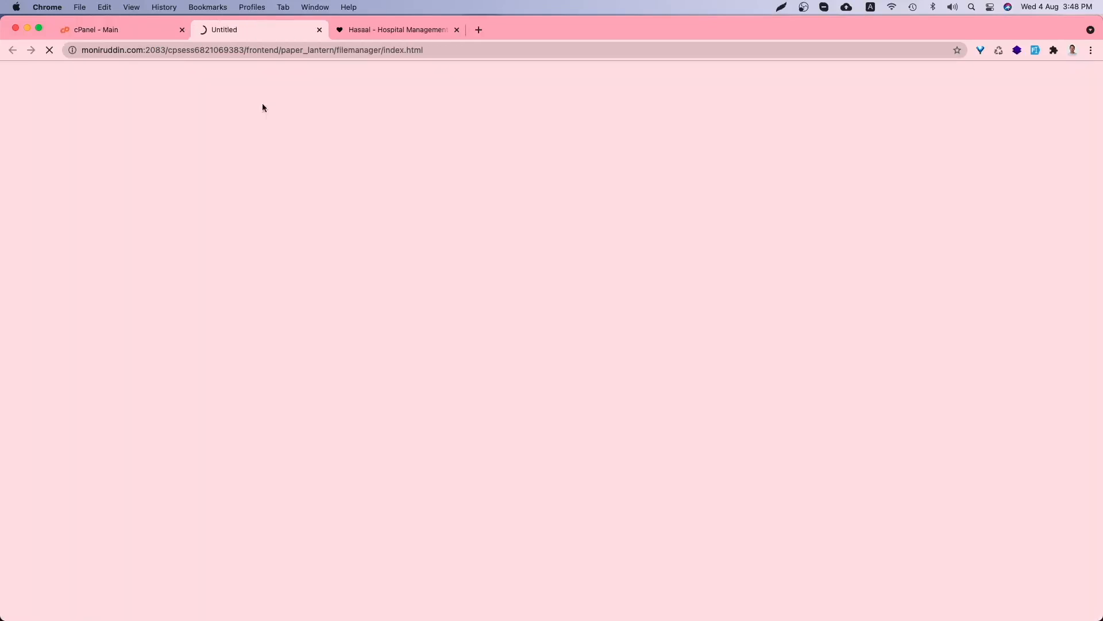
left_click(402, 30)
scroll(438, 226, "down", 5)
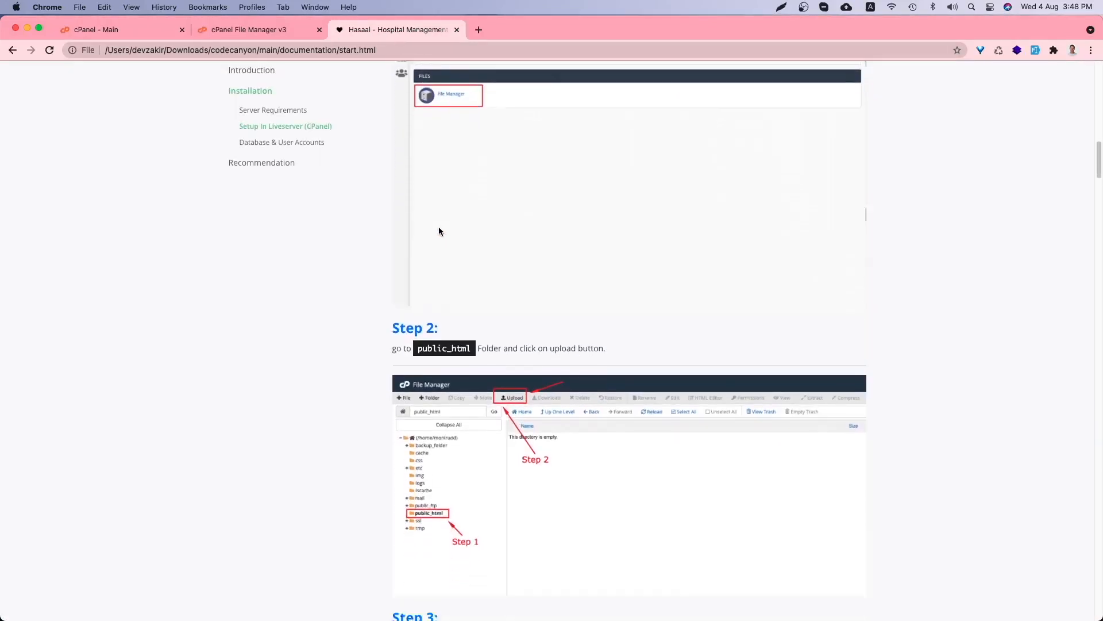
double_click(430, 270)
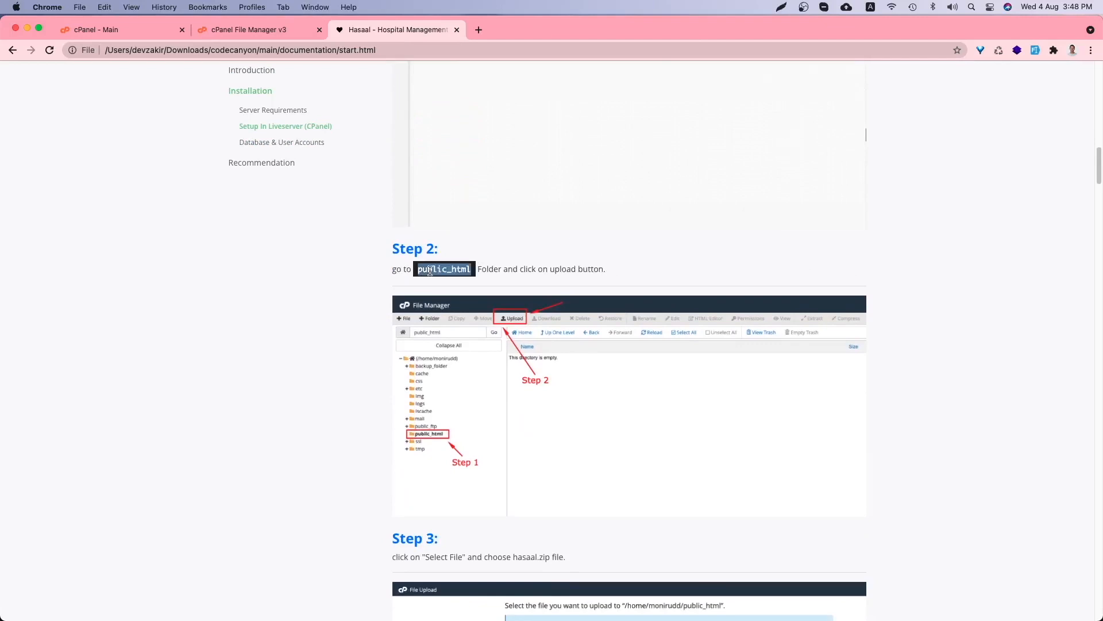
scroll(508, 250, "down", 2)
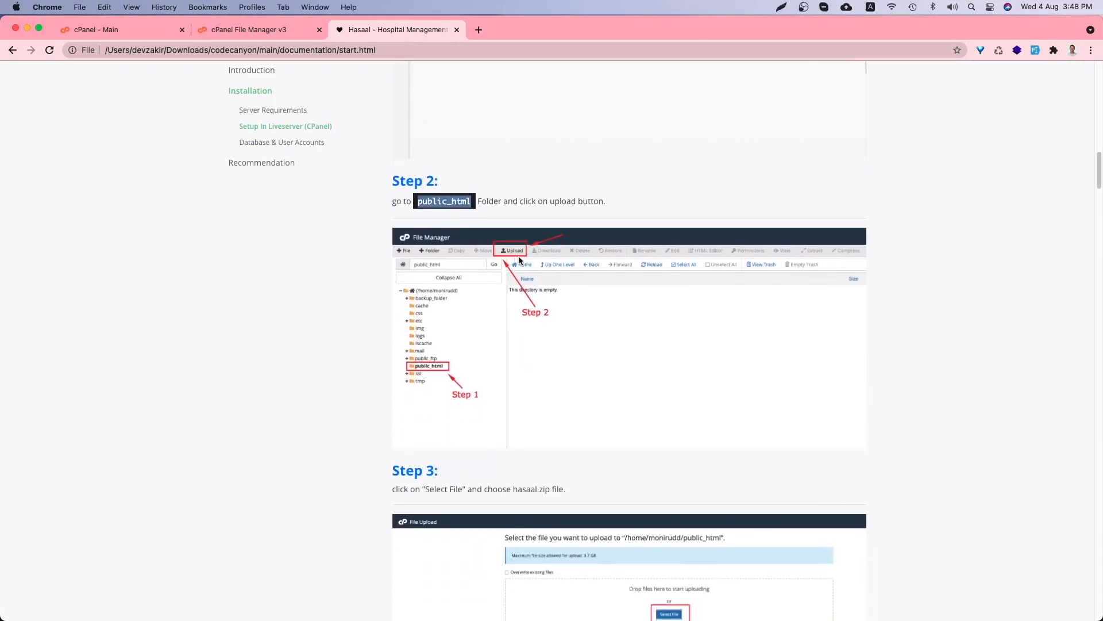
- Open the empty public_html folder and bring up its File Upload page
left_click(236, 31)
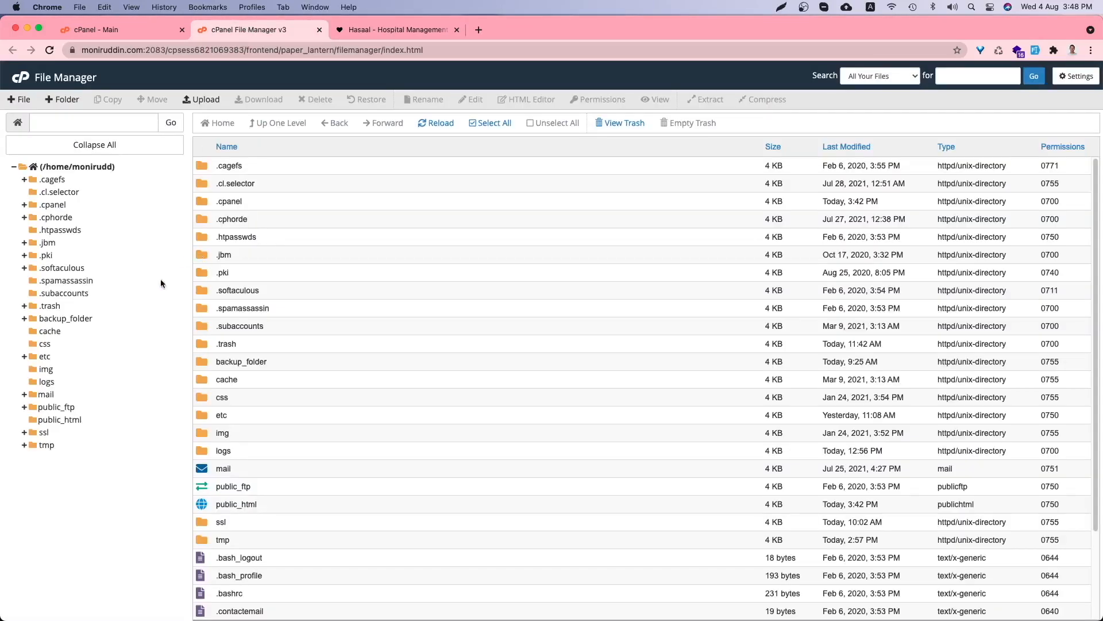
left_click(50, 421)
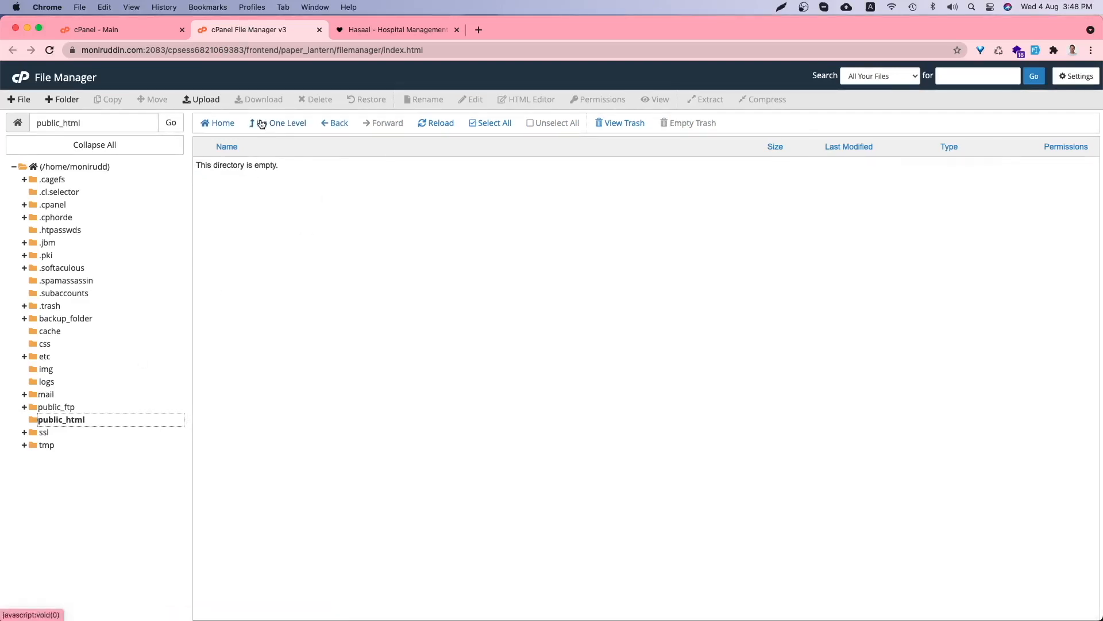
left_click_drag(272, 226, 271, 224)
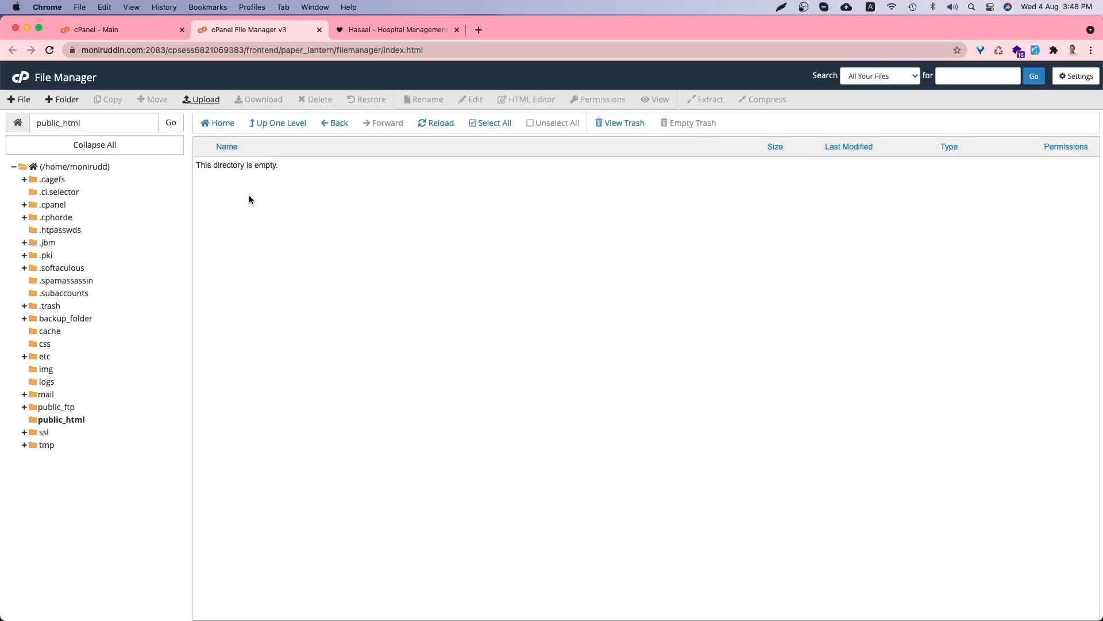
left_click(201, 99)
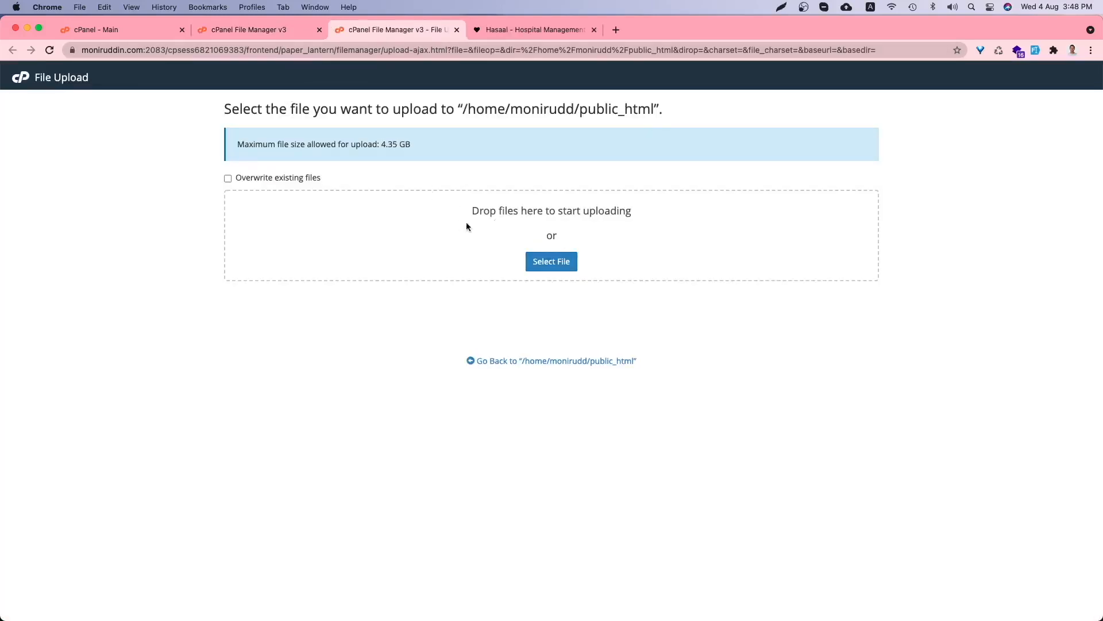
- Drag hasaal.zip from the local main folder onto the public_html upload zone until it reaches 100%
left_click(256, 29)
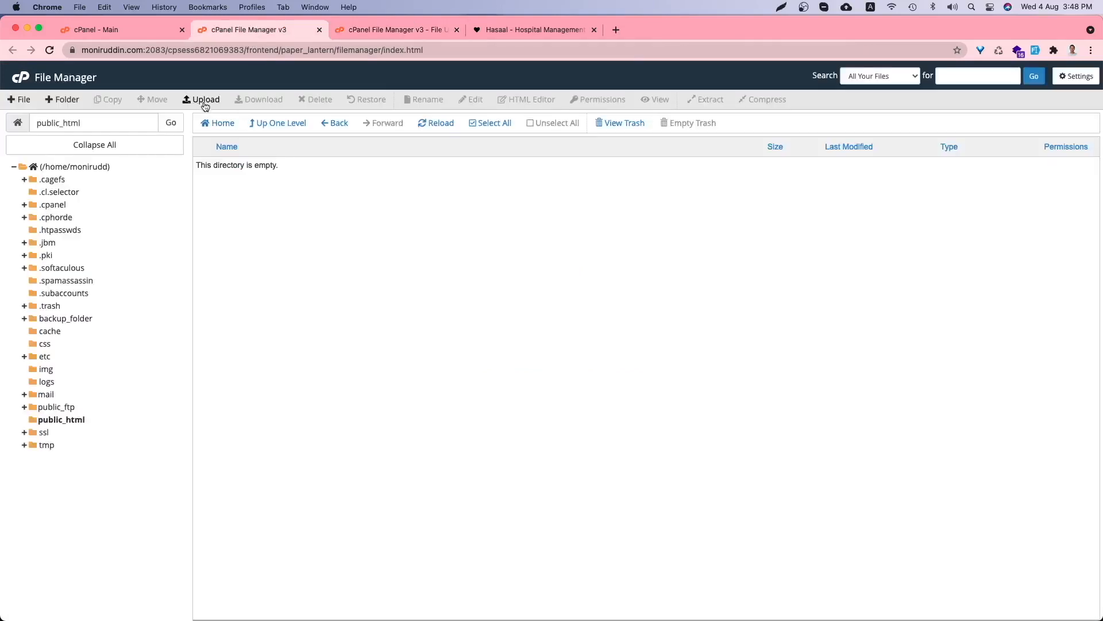
left_click(407, 37)
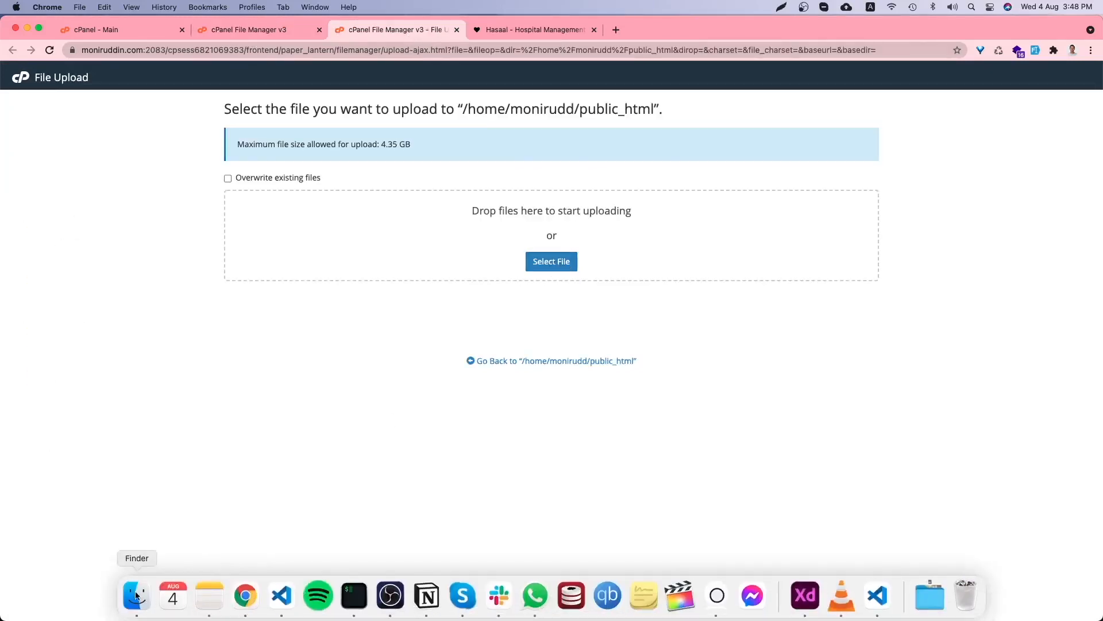
left_click(136, 598)
left_click_drag(432, 136, 453, 153)
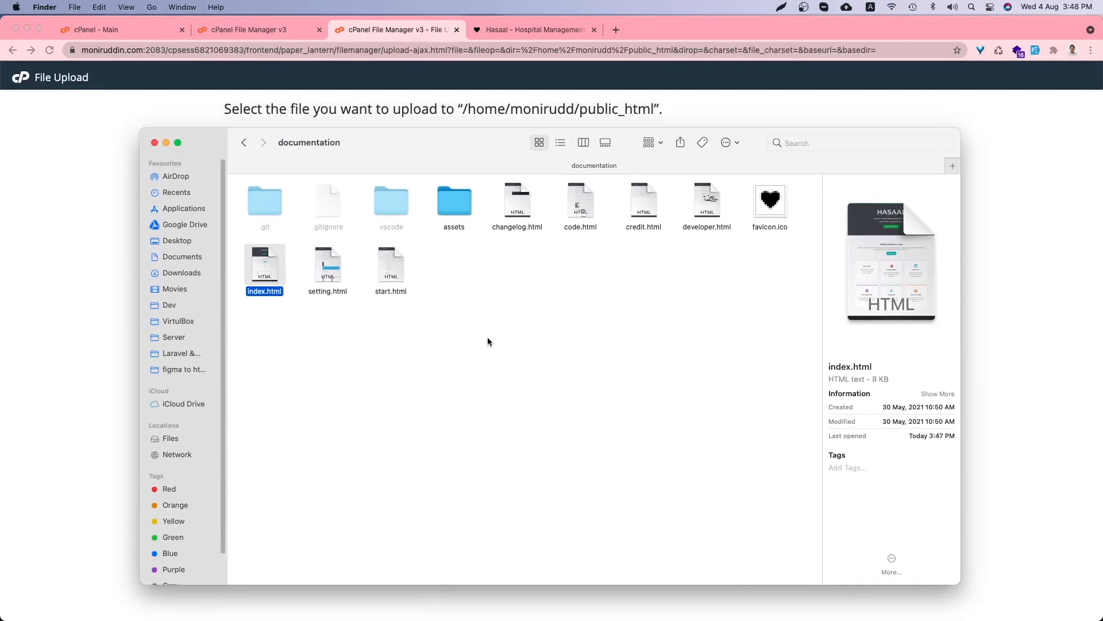
key("super+Up")
left_click_drag(459, 284, 391, 206)
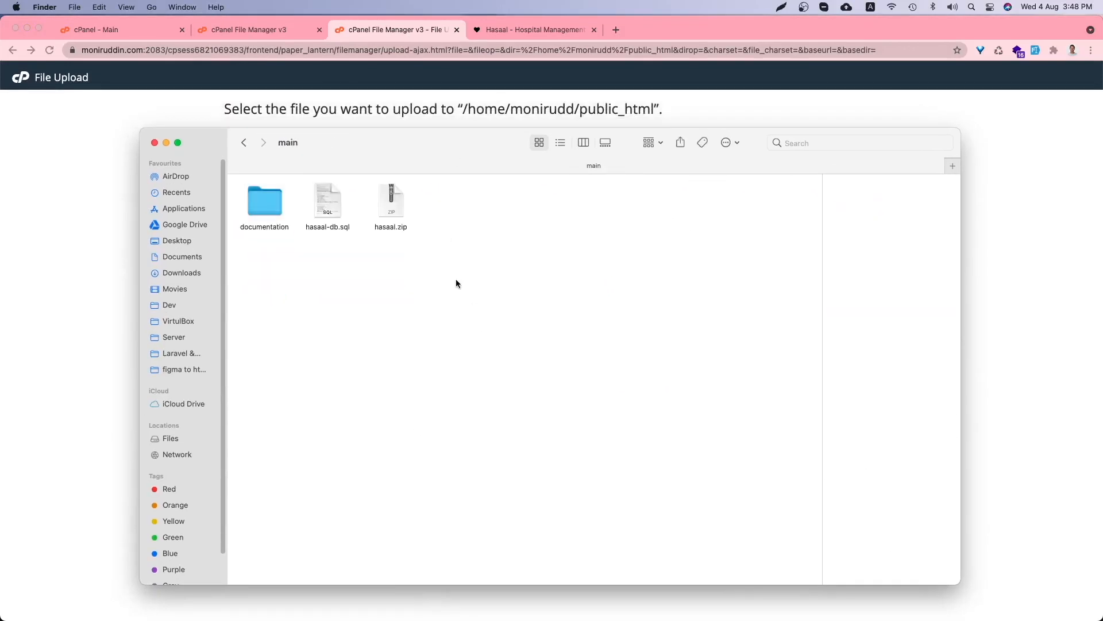
left_click_drag(430, 154, 570, 313)
left_click_drag(528, 378, 551, 233)
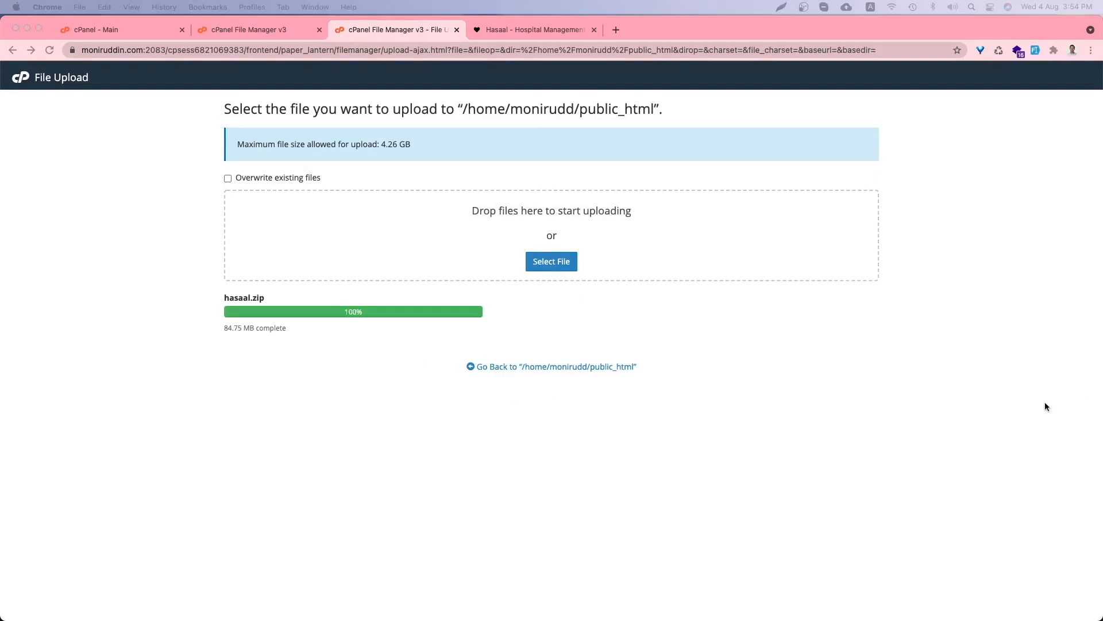
left_click(254, 32)
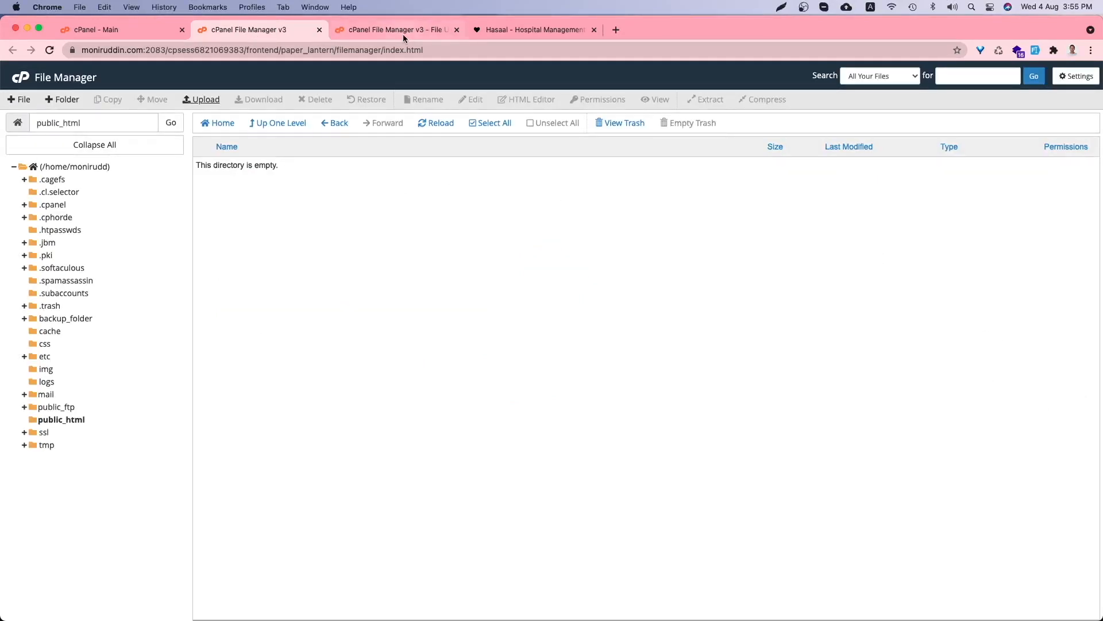
- Close the upload tab and read the guide's Steps 3–5 on reloading and extracting
middle_click(403, 29)
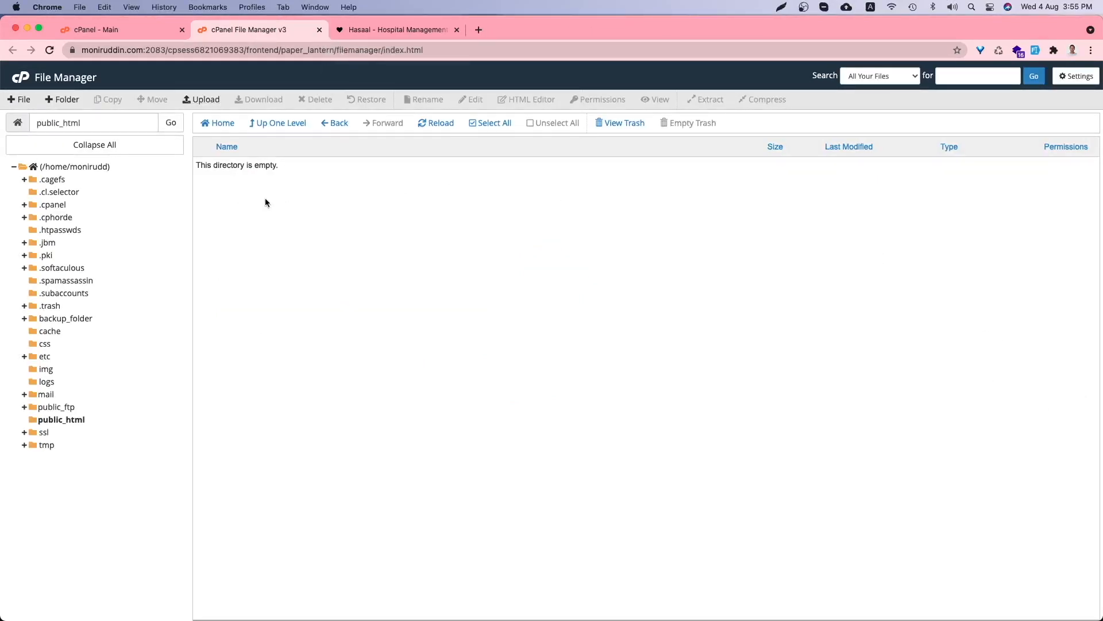
left_click(406, 31)
scroll(527, 326, "down", 5)
scroll(527, 330, "down", 3)
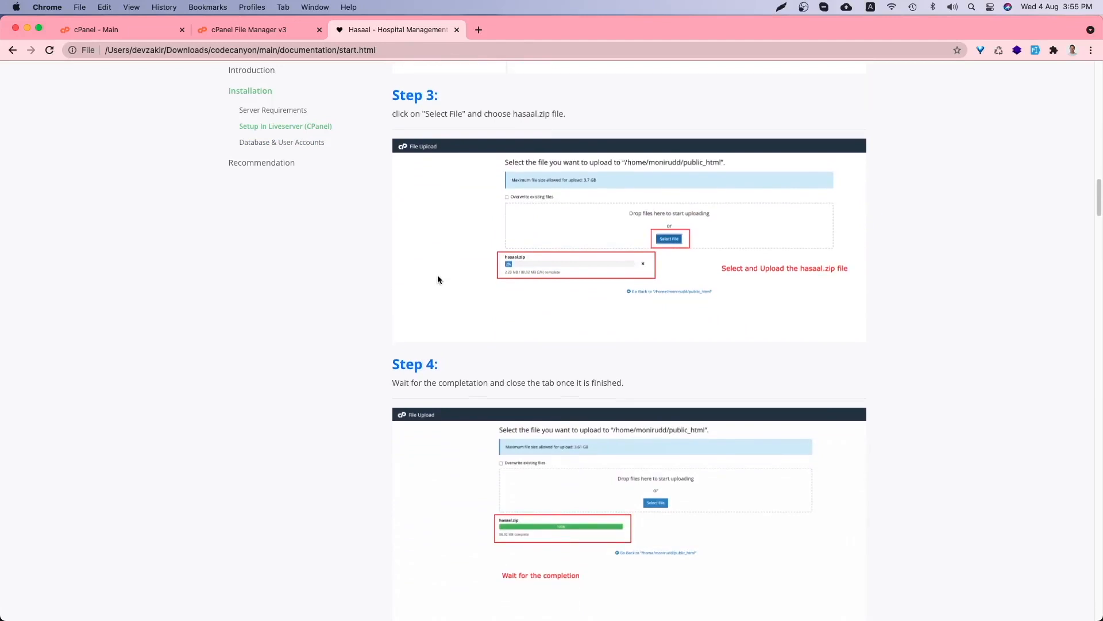
scroll(437, 277, "down", 2)
scroll(437, 281, "down", 5)
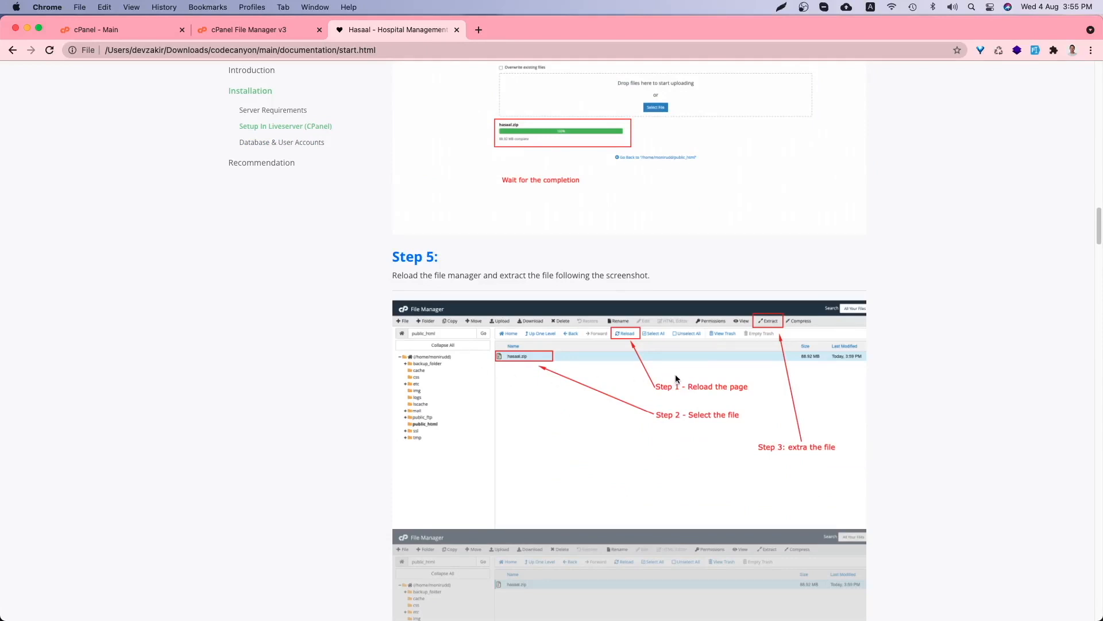
left_click(272, 32)
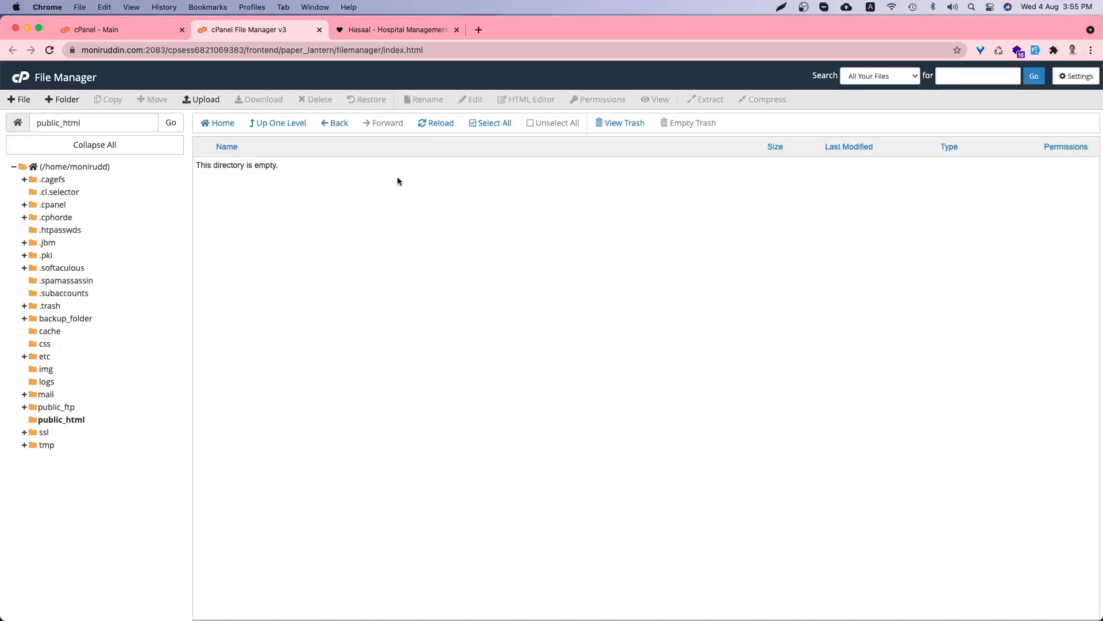
- Reload public_html, then extract hasaal.zip into /public_html
left_click(171, 123)
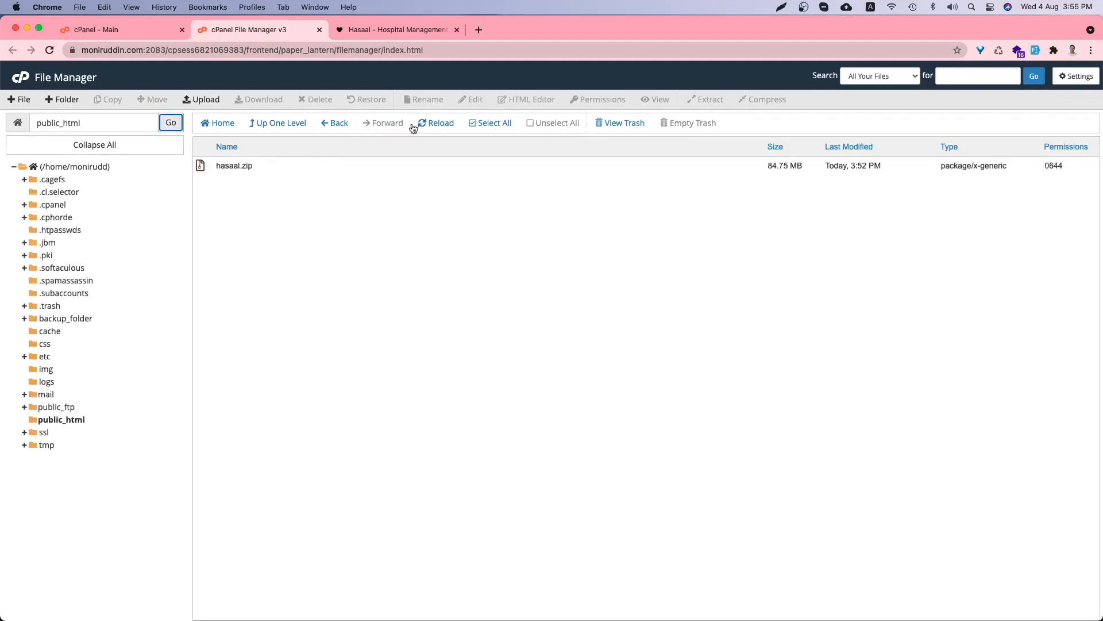
left_click(429, 123)
left_click(228, 164)
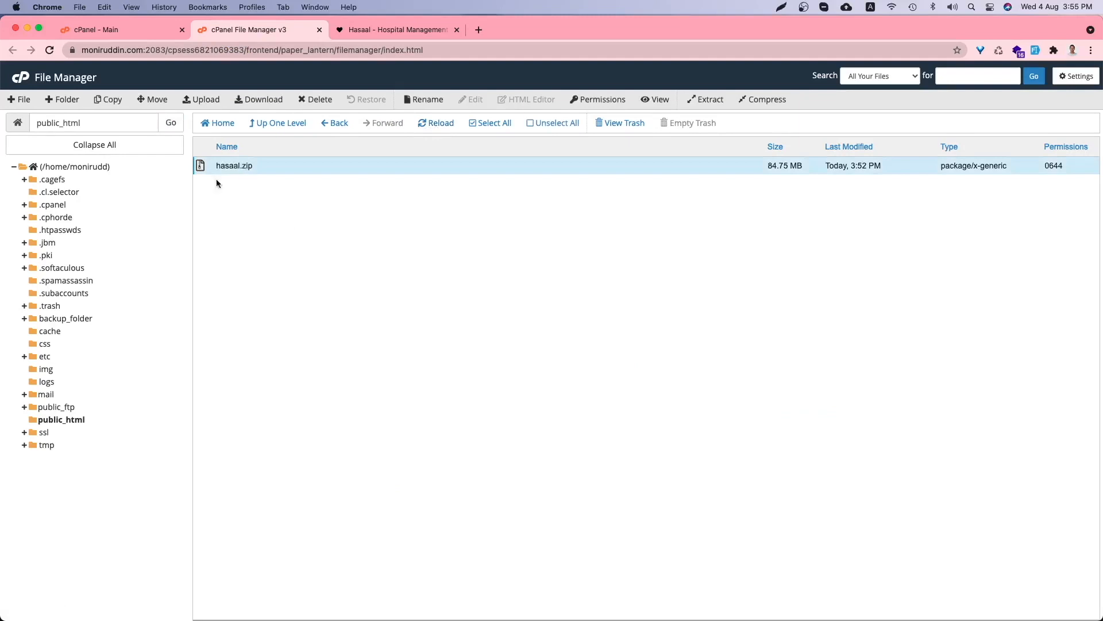
right_click(247, 164)
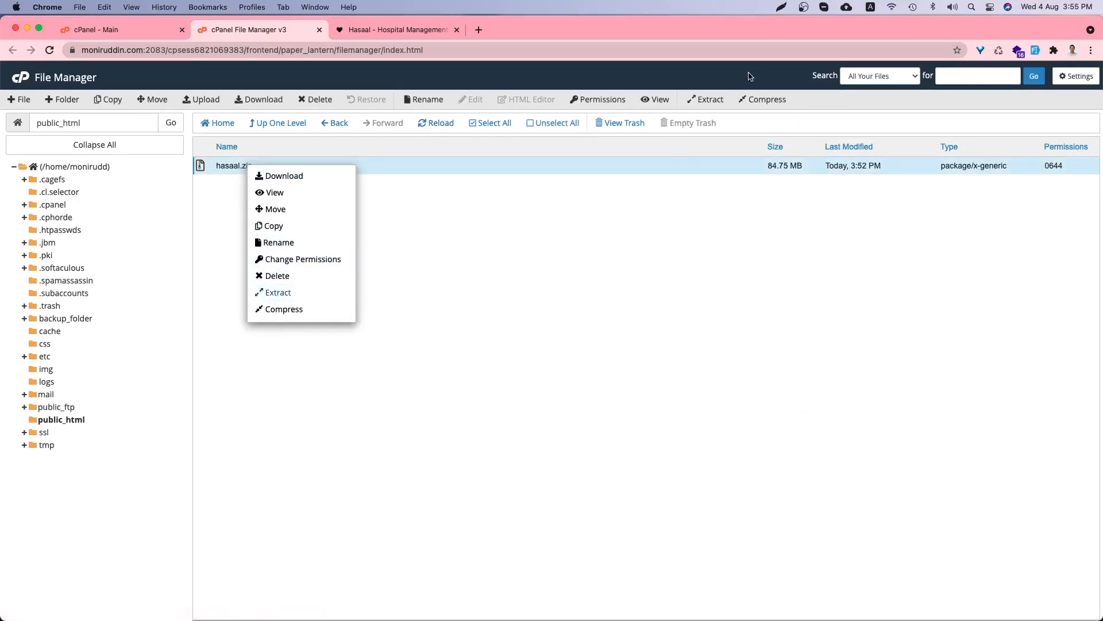
left_click(275, 292)
left_click(630, 399)
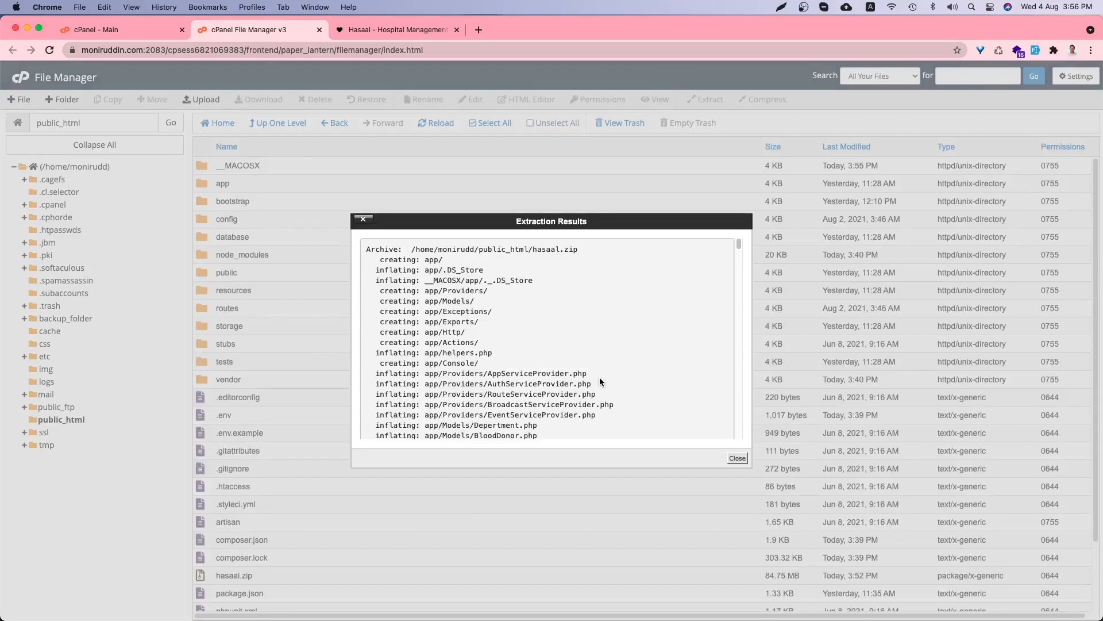
- Close Extraction Results and read Step 6 requiring 775 permissions on three folders
left_click(738, 458)
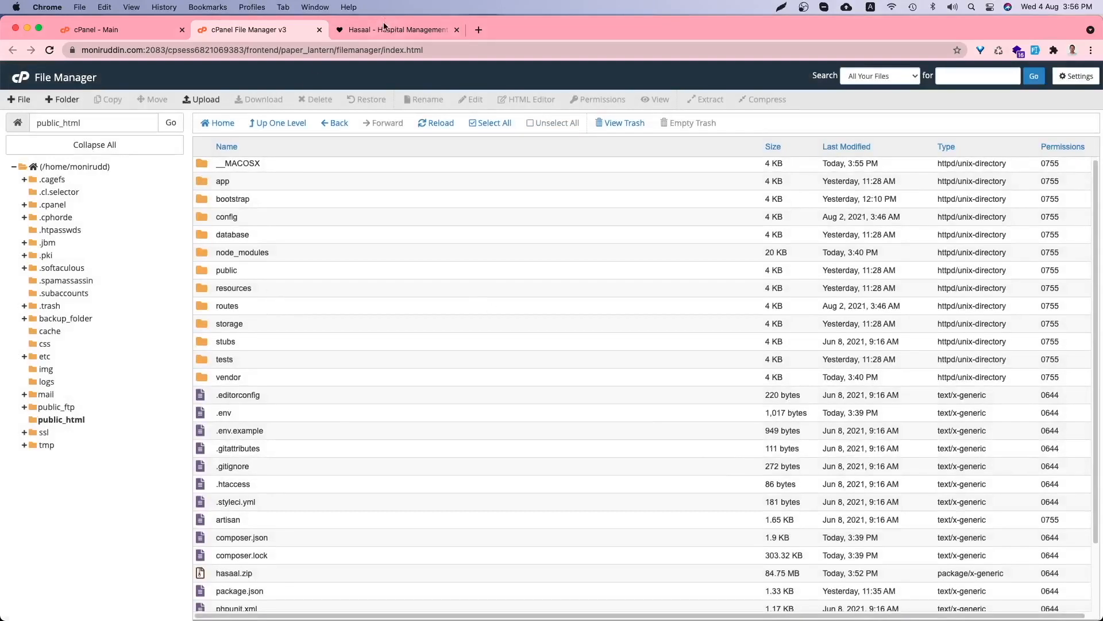
left_click(425, 28)
scroll(432, 322, "down", 10)
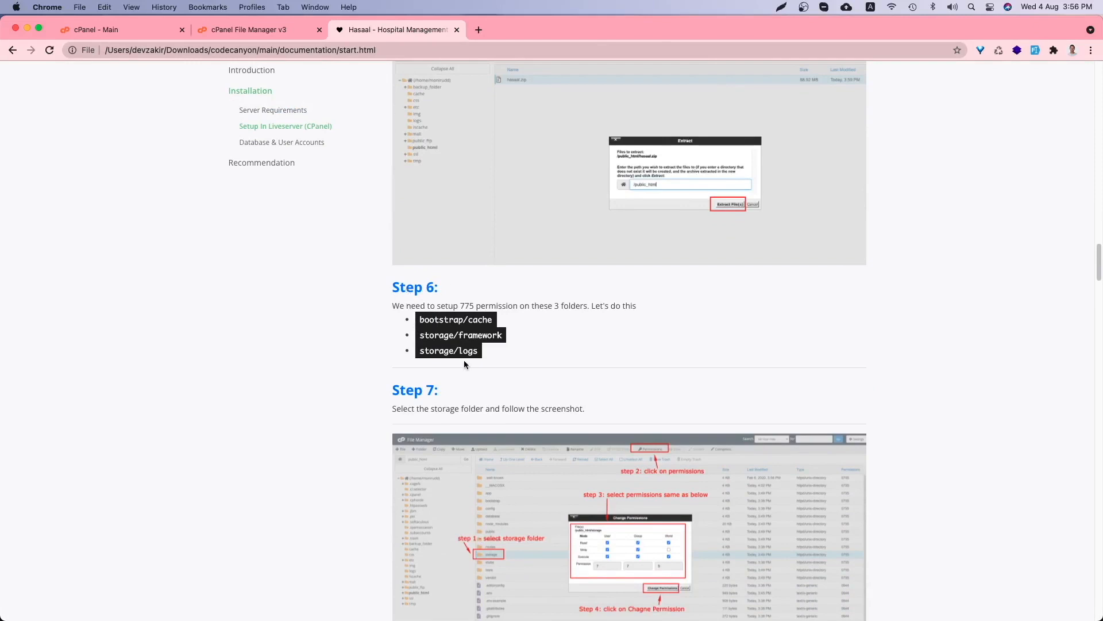
left_click(253, 31)
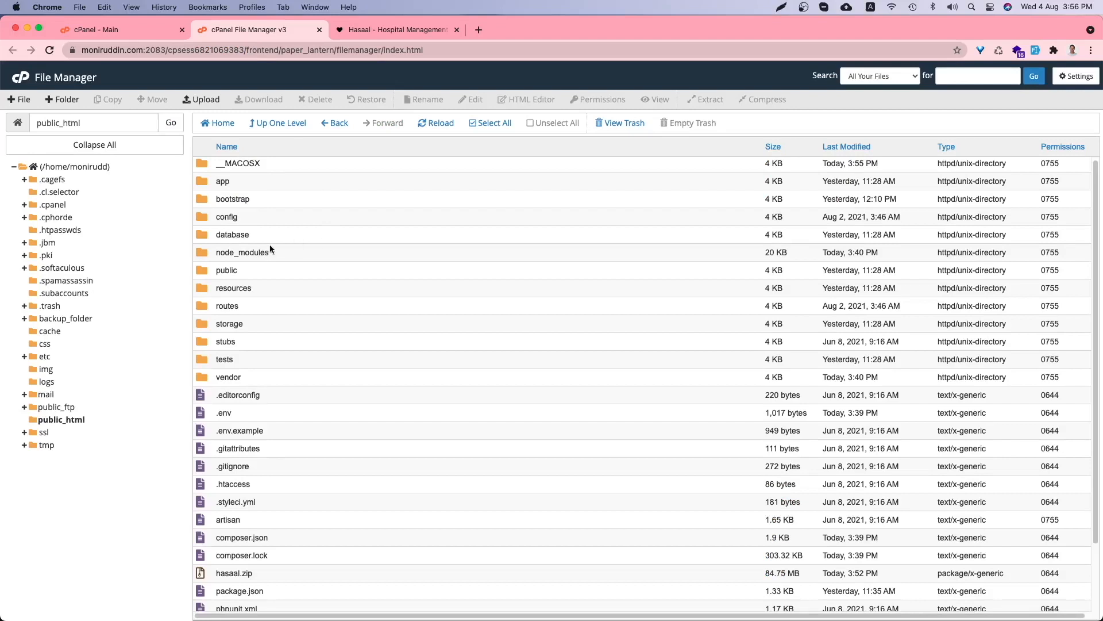
- Give the storage folder 775 permissions by adding group write
left_click(256, 326)
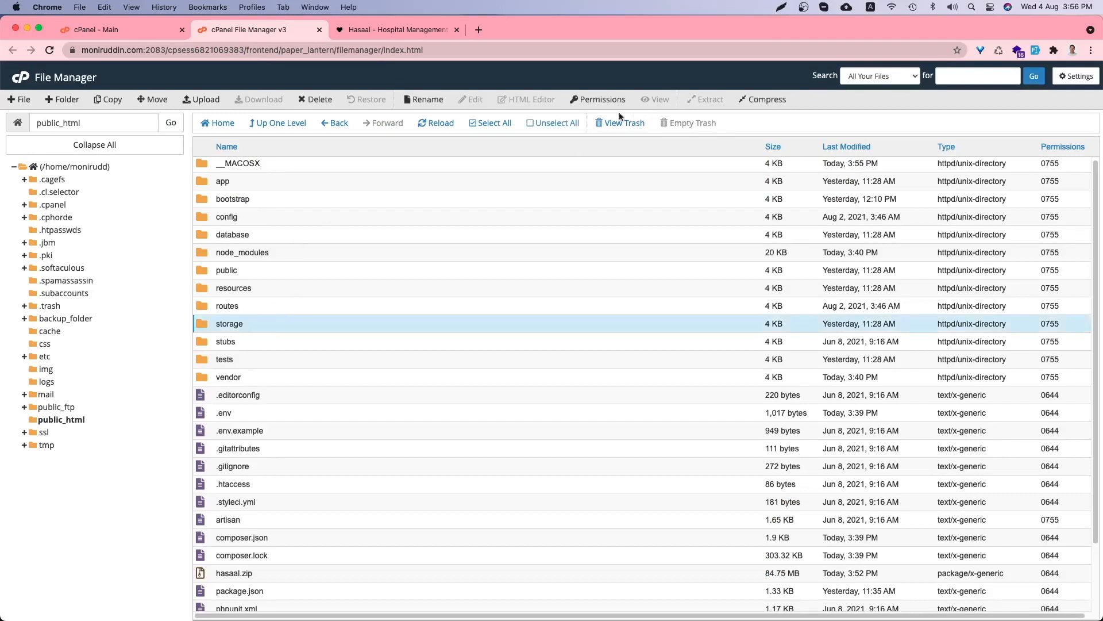
right_click(271, 325)
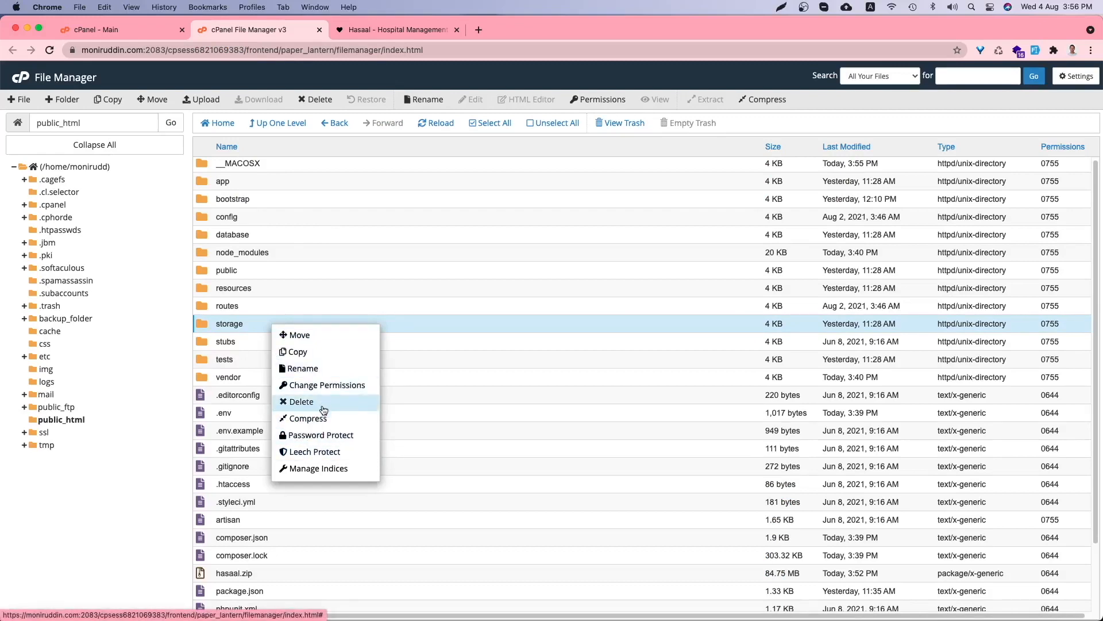
left_click(324, 385)
left_click(569, 331)
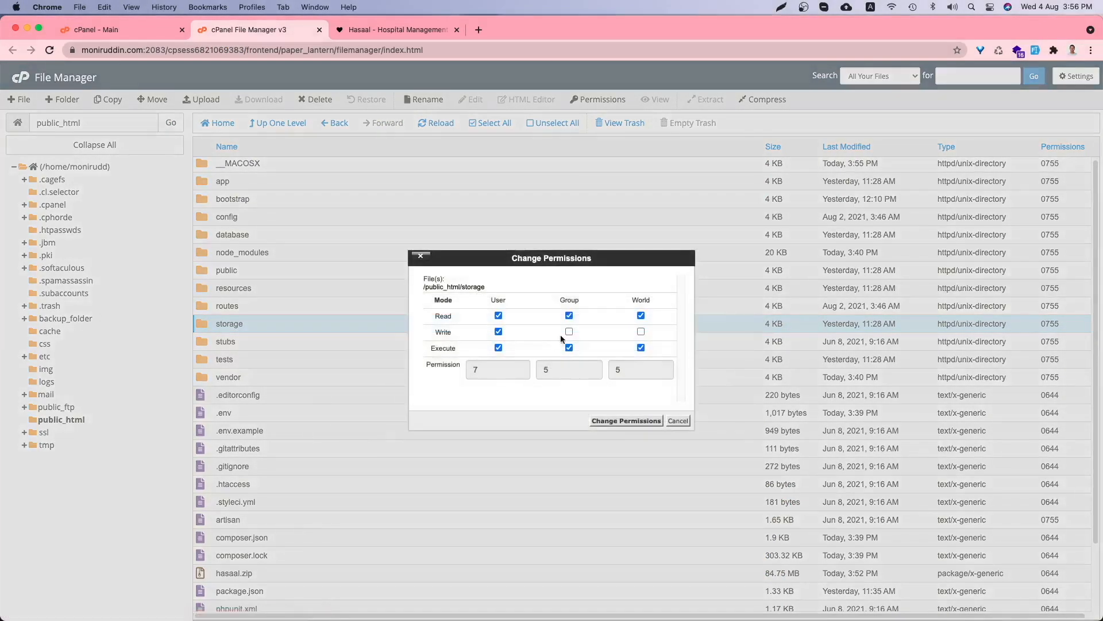
left_click(616, 422)
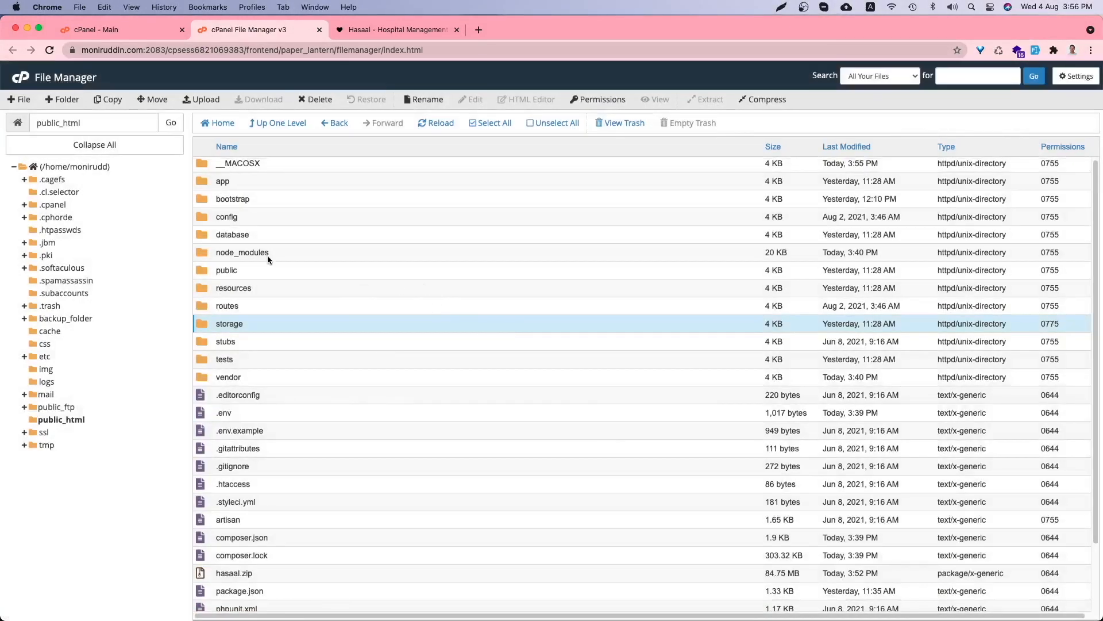
- Set bootstrap/cache to 775 with group write, then go back up to public_html
double_click(267, 205)
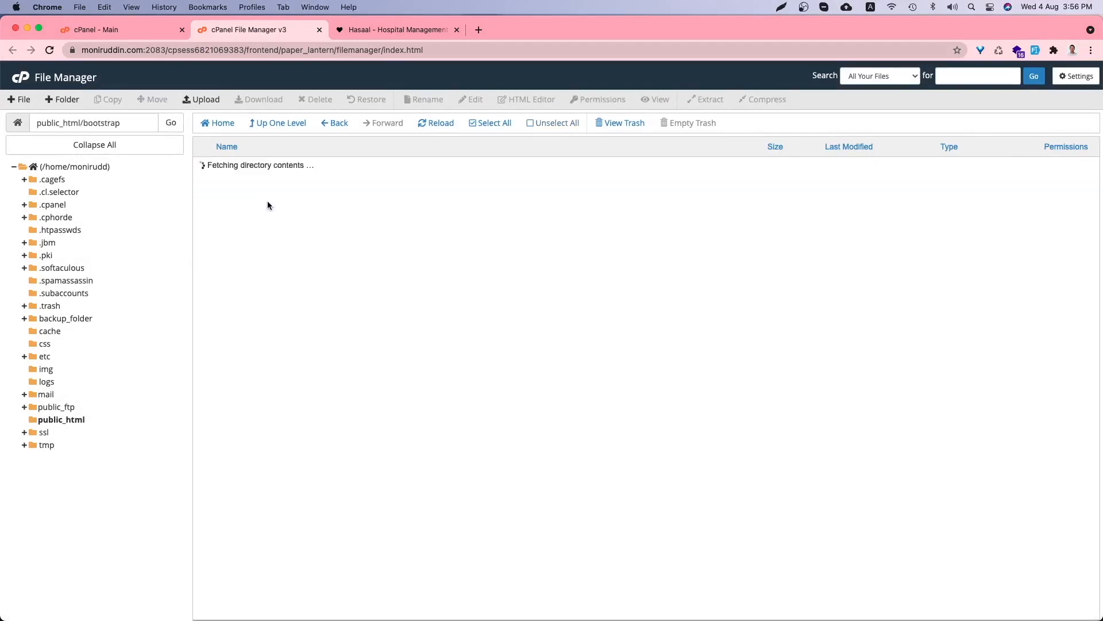
left_click(236, 165)
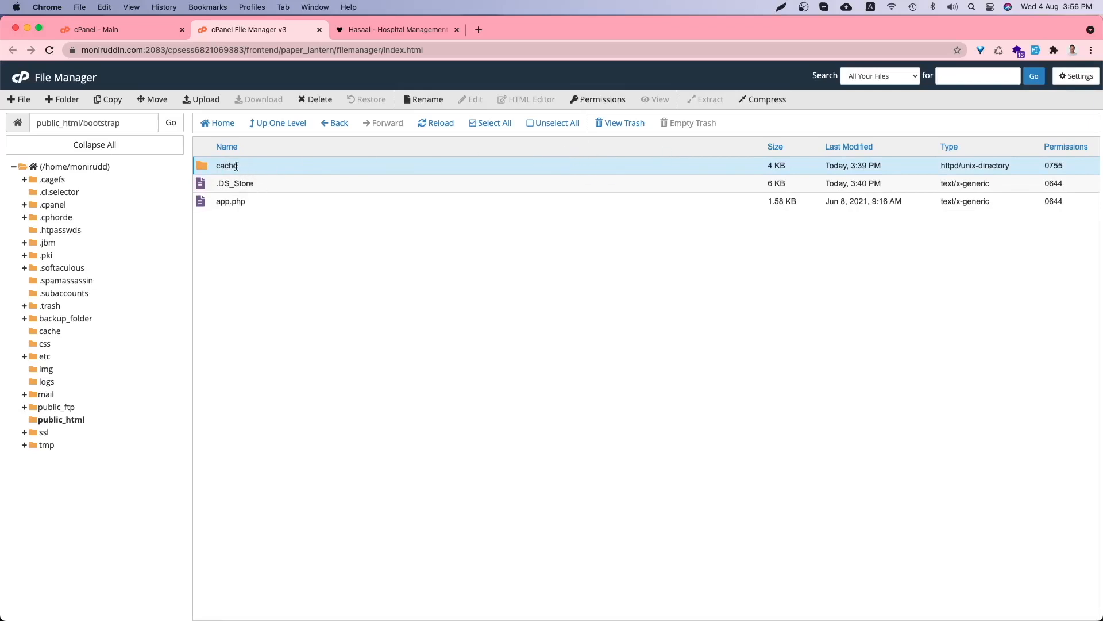
left_click(598, 99)
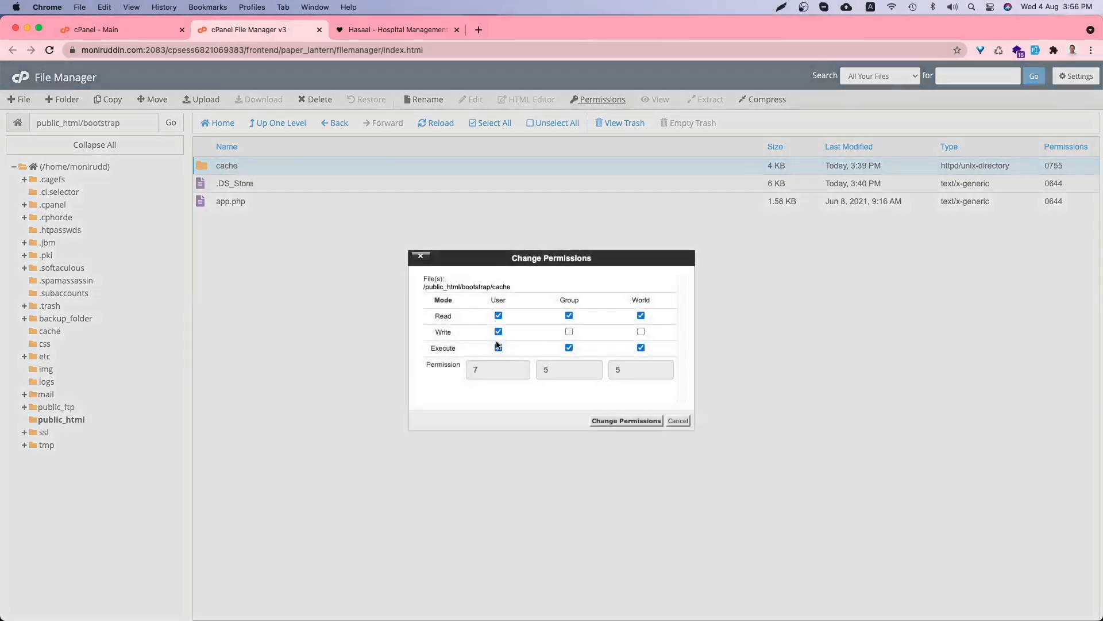
left_click(569, 331)
left_click(626, 420)
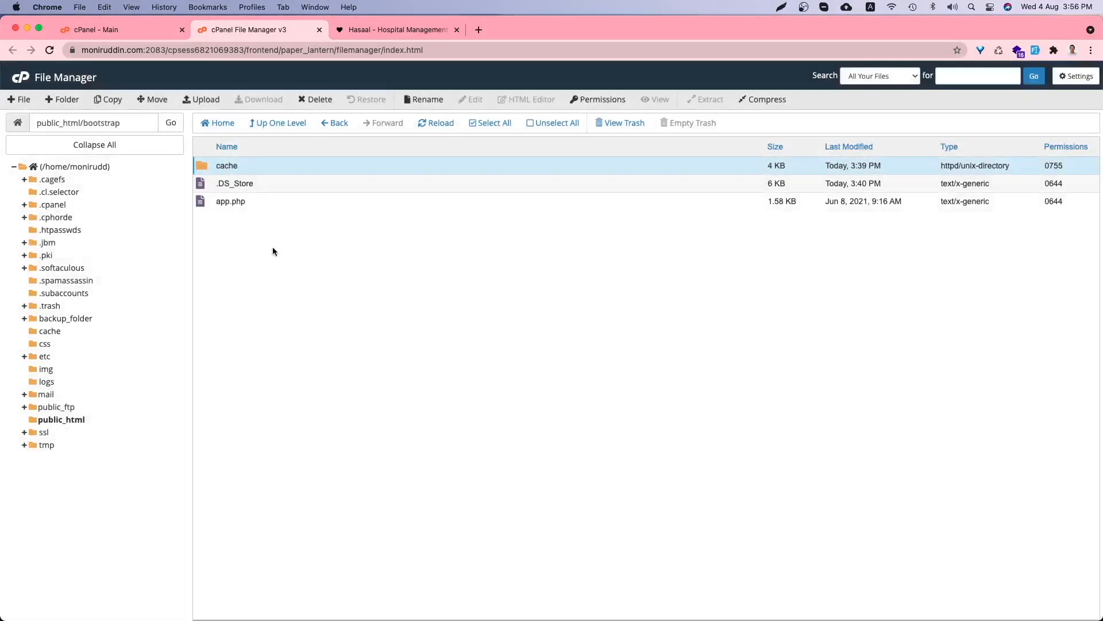
left_click(279, 129)
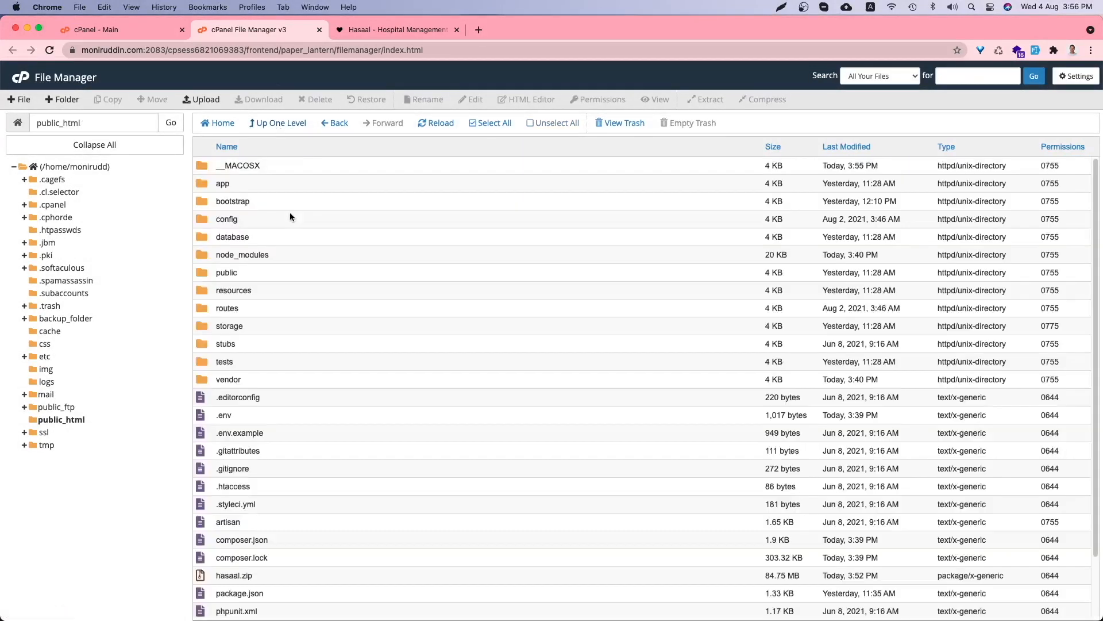
- Set storage/framework and storage/logs to 775 with group write, then return to the guide
double_click(249, 327)
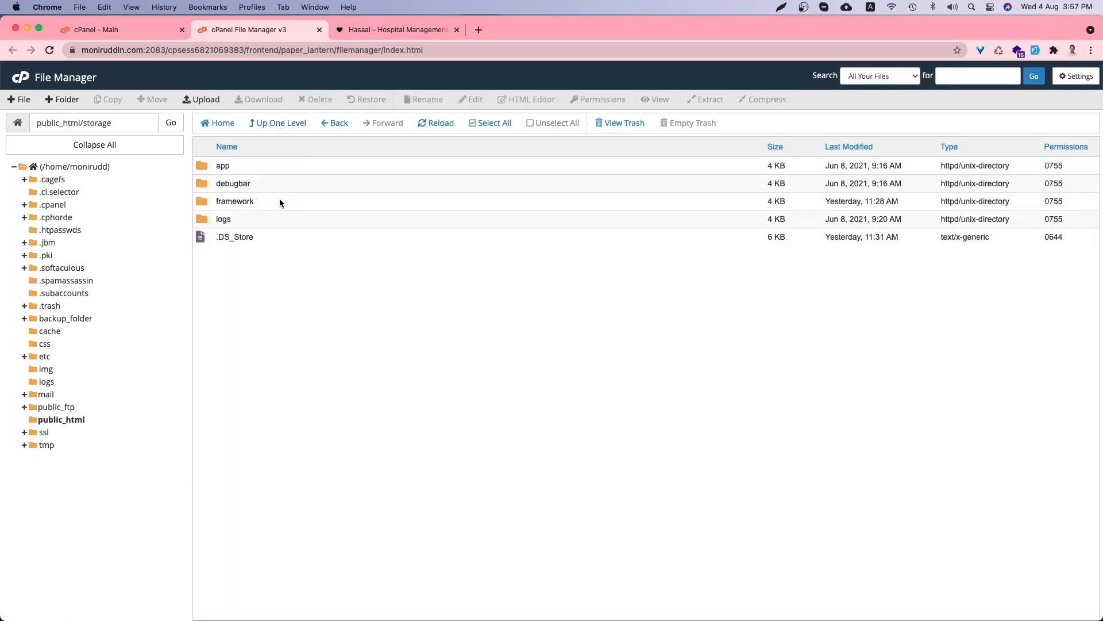
left_click(276, 201)
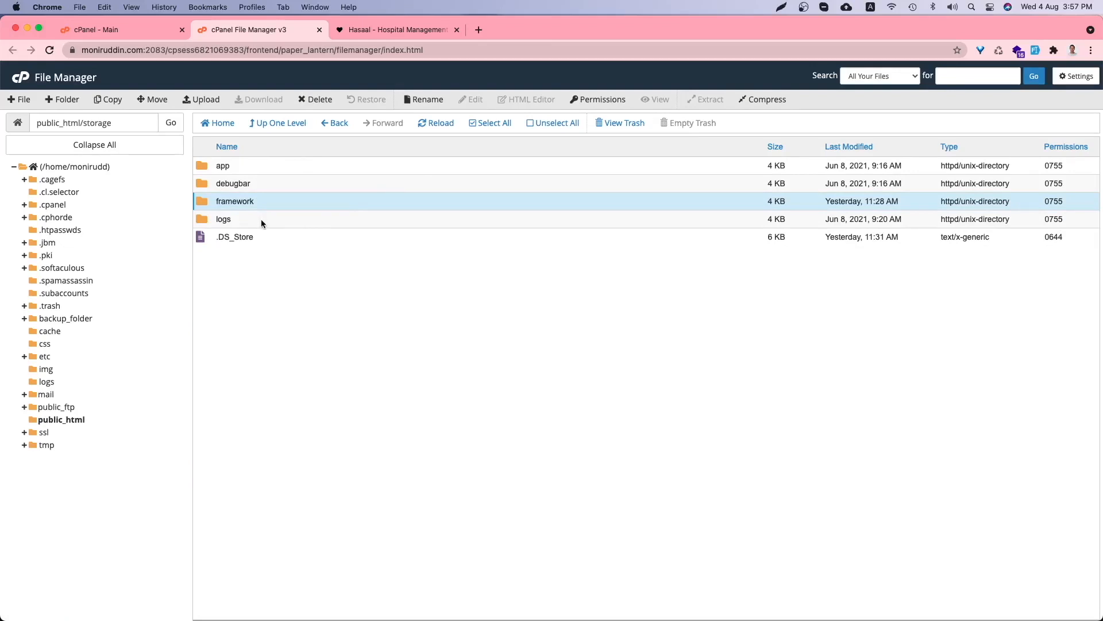
left_click(260, 218, "super")
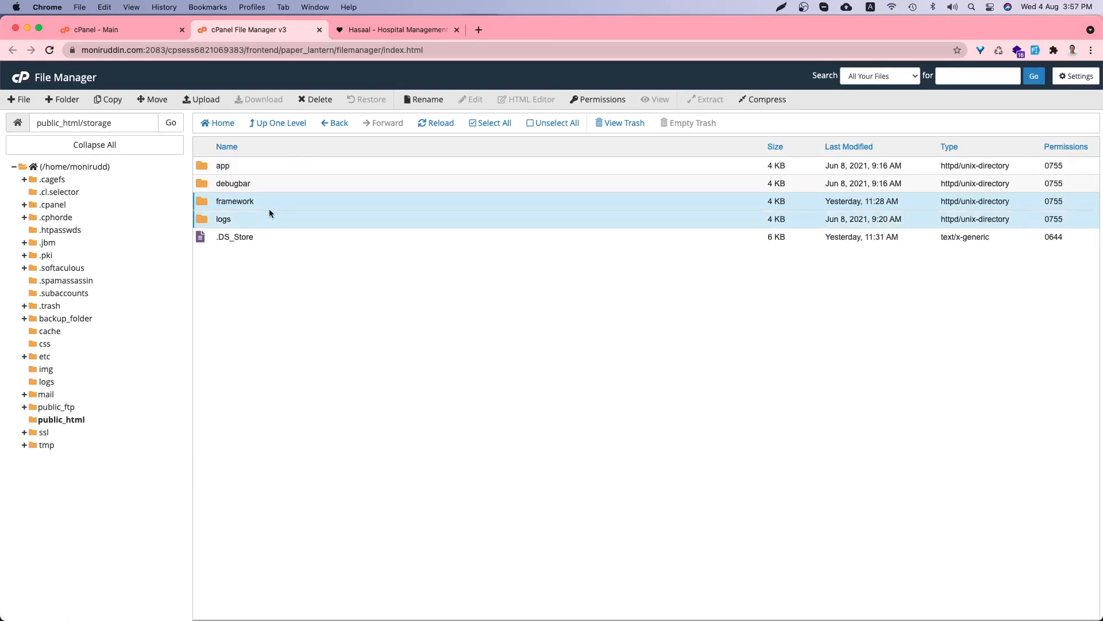
left_click(607, 103)
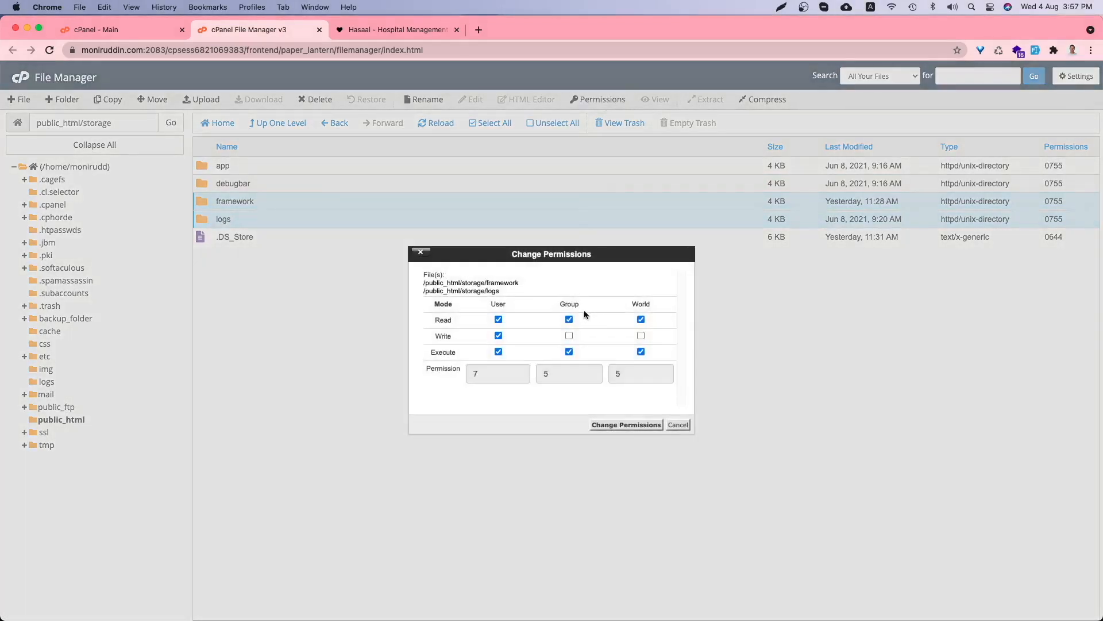
left_click(569, 336)
left_click(626, 425)
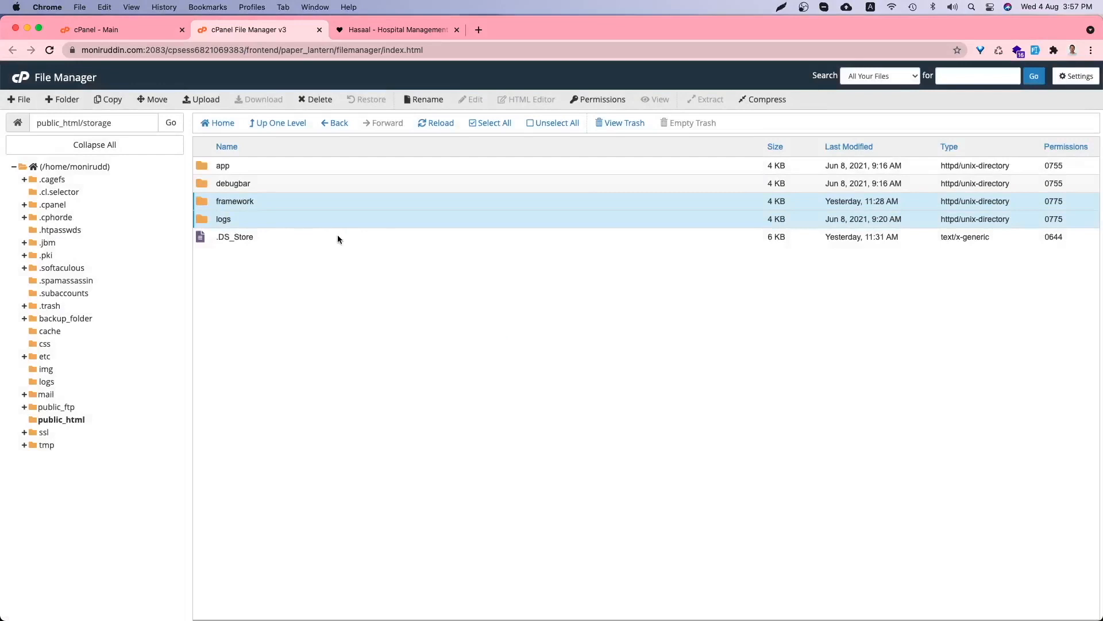
left_click(397, 32)
- Read further down the documentation, then search cPanel's Main page for mysql
scroll(434, 281, "down", 4)
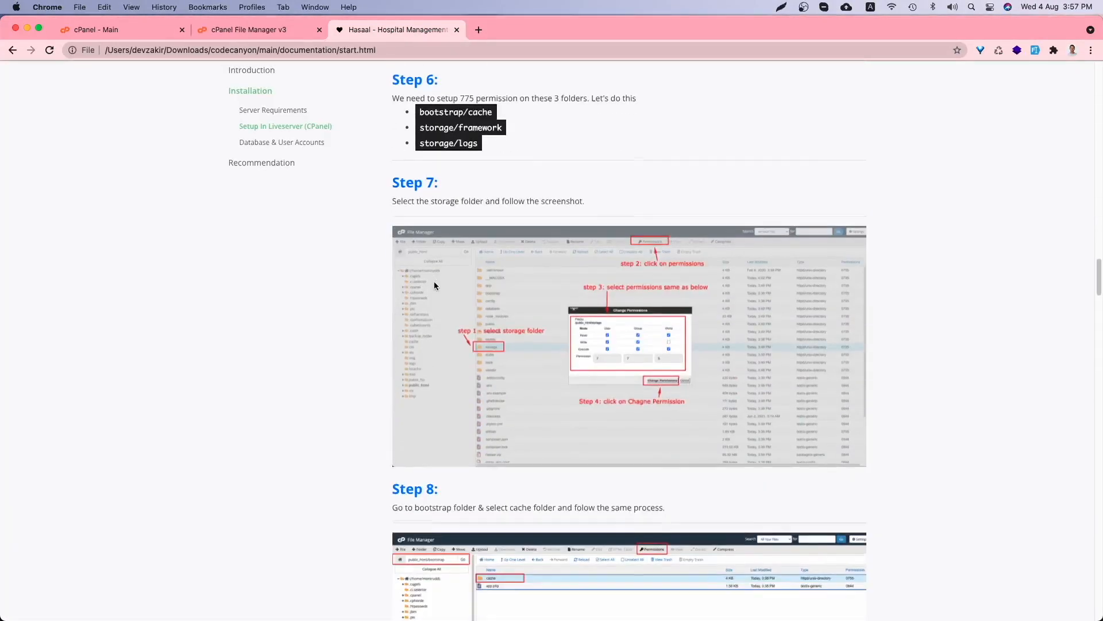
scroll(434, 285, "down", 2)
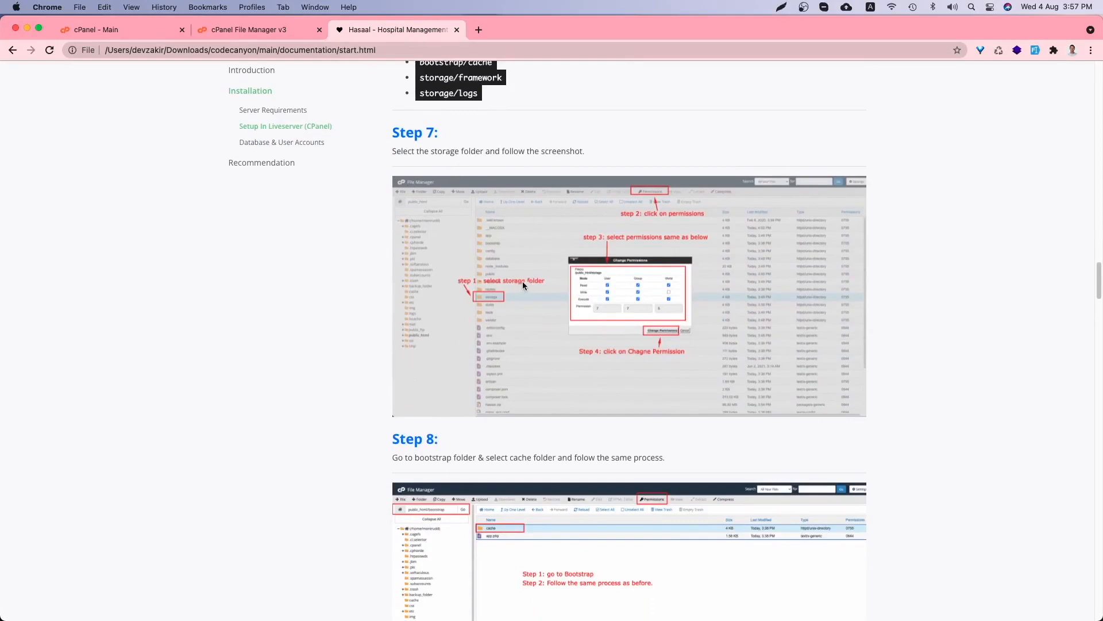
scroll(522, 282, "down", 10)
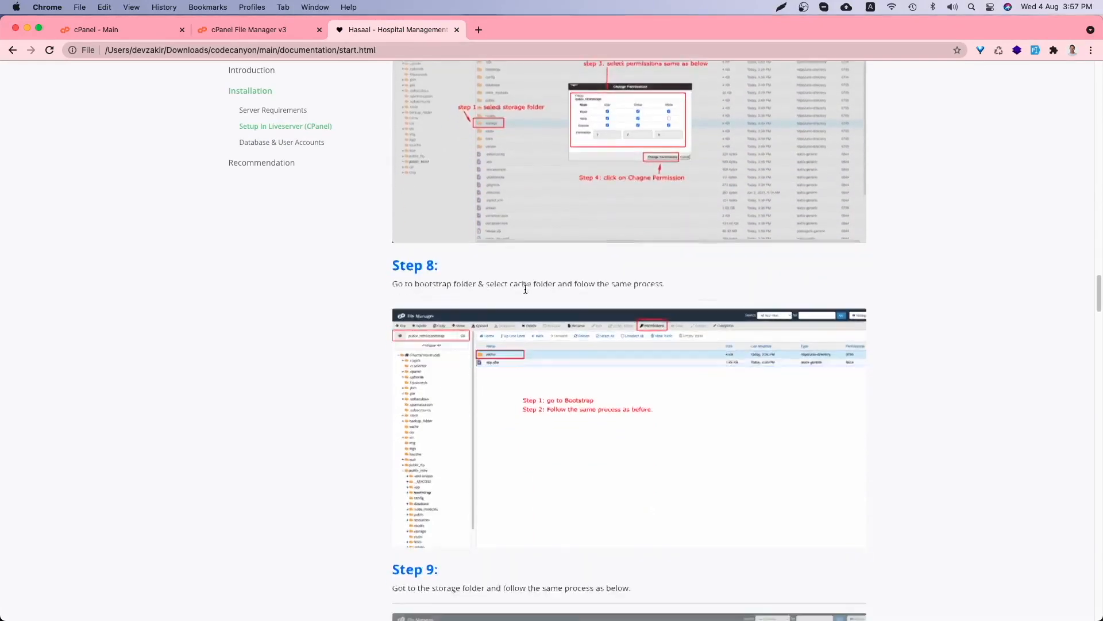
scroll(524, 289, "down", 13)
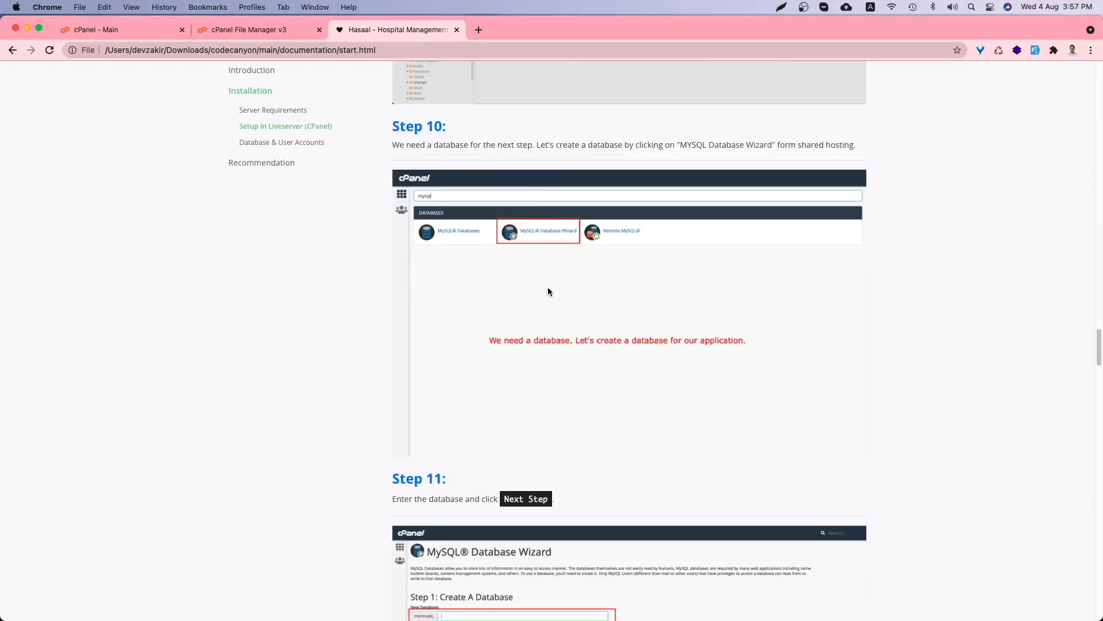
left_click(284, 35)
left_click(126, 28)
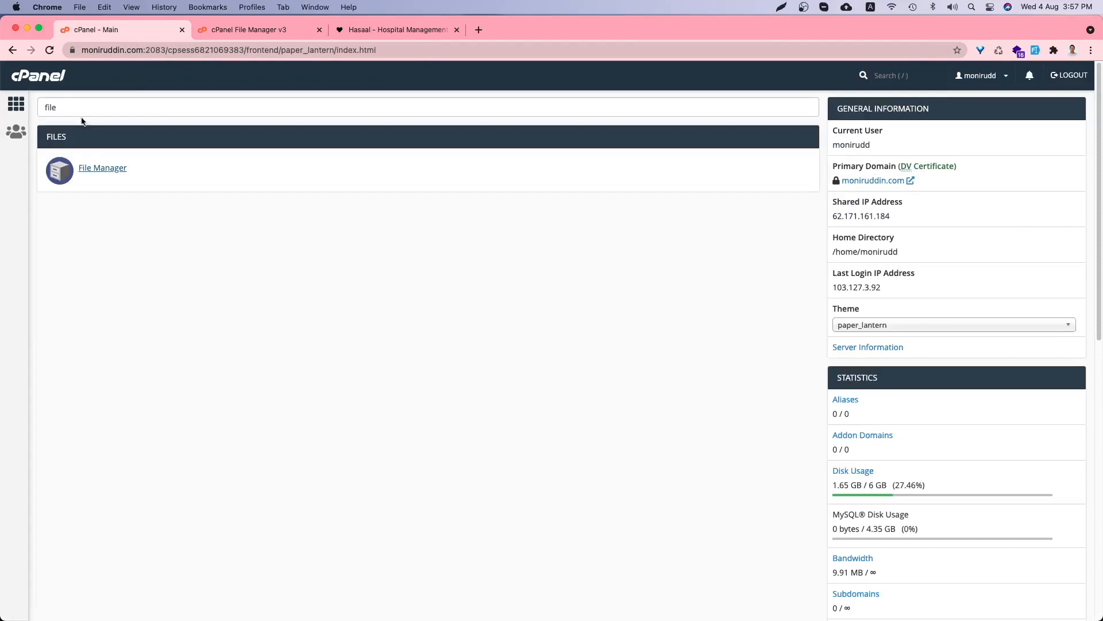
key("super+a")
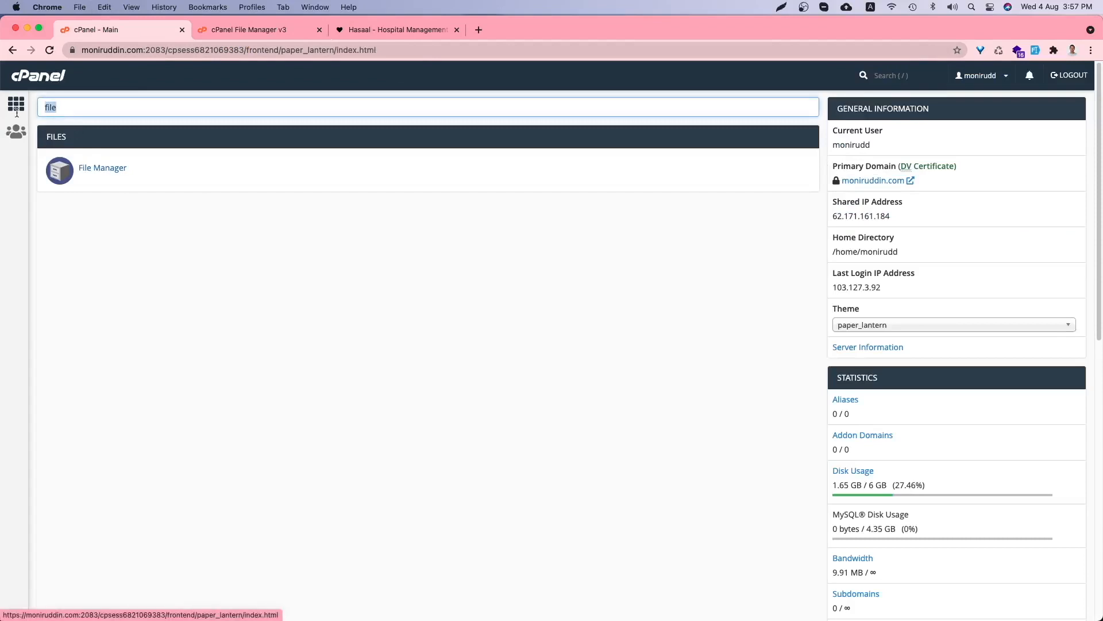
type("mysql")
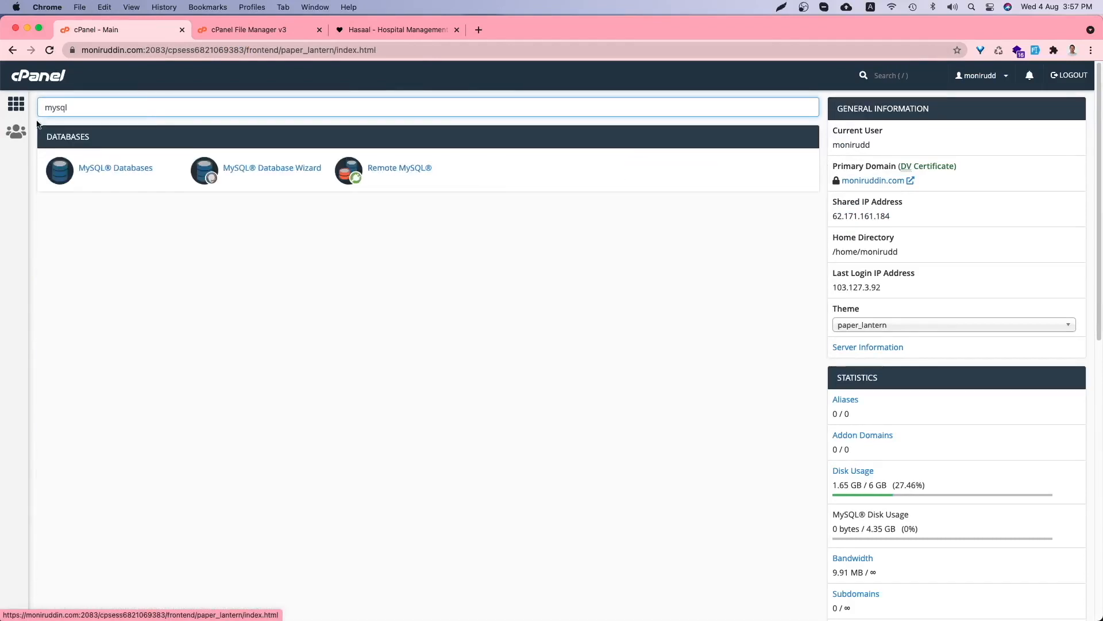
- Create the database 'test' in the MySQL Database Wizard and enter test as the username
left_click(283, 174)
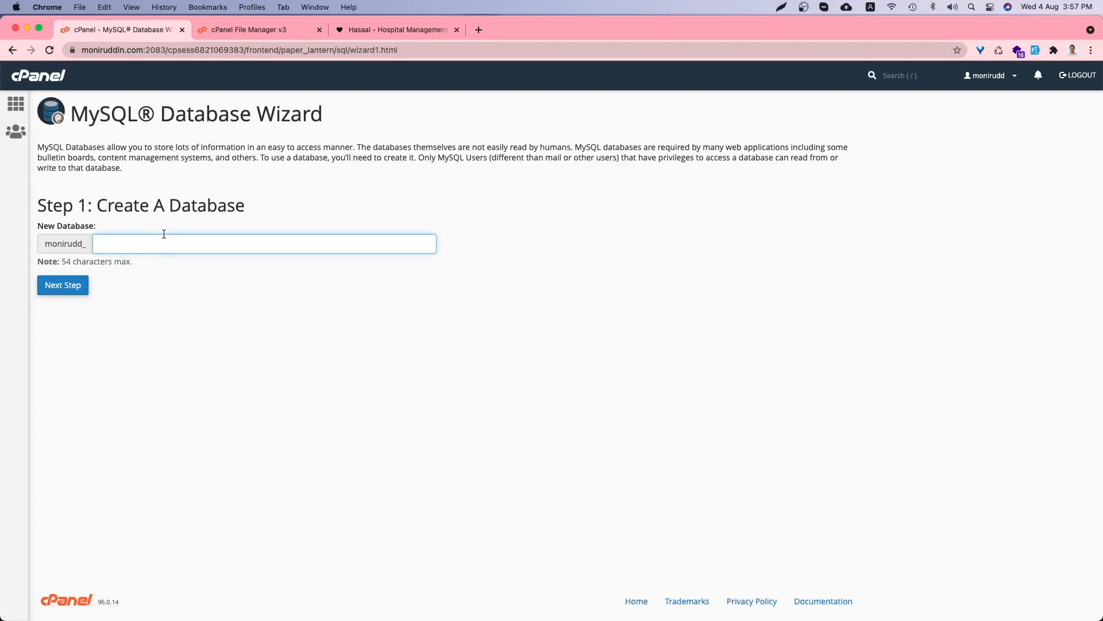
type("test")
left_click(58, 285)
double_click(127, 230)
type("test")
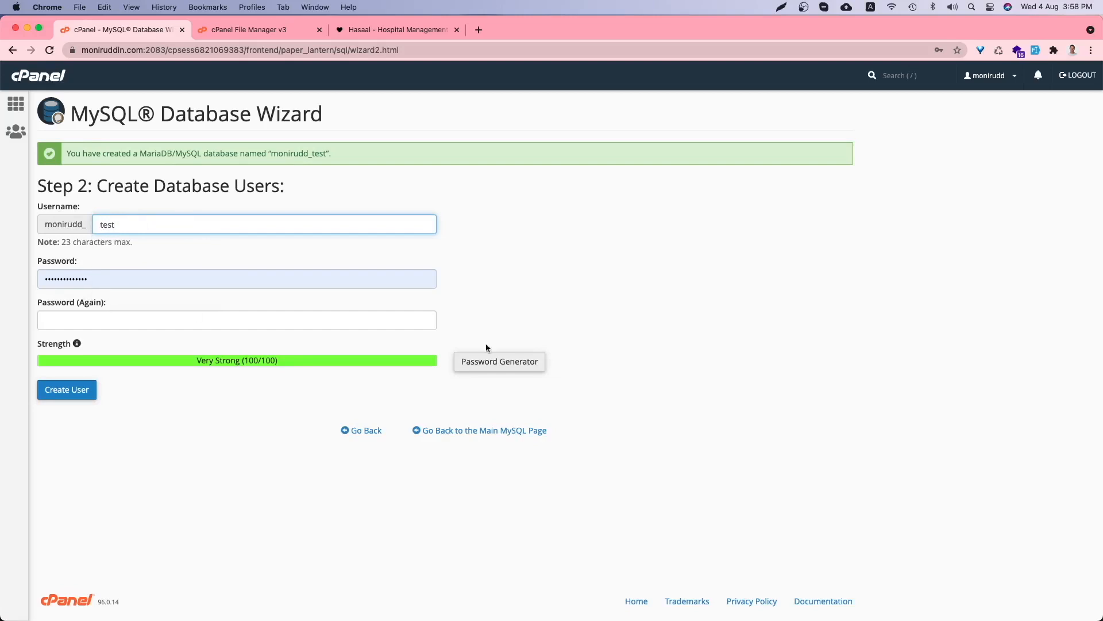
- Generate a Very Strong password and copy it
left_click(501, 365)
left_click(487, 369)
left_click(477, 322)
left_click(475, 319)
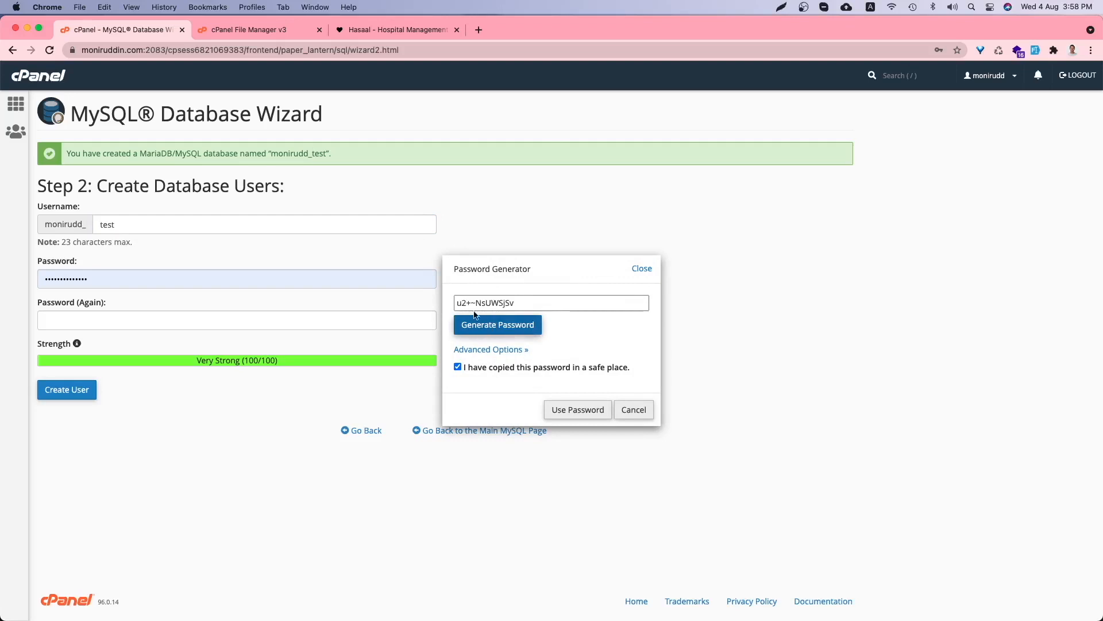
triple_click(486, 303)
right_click(486, 302)
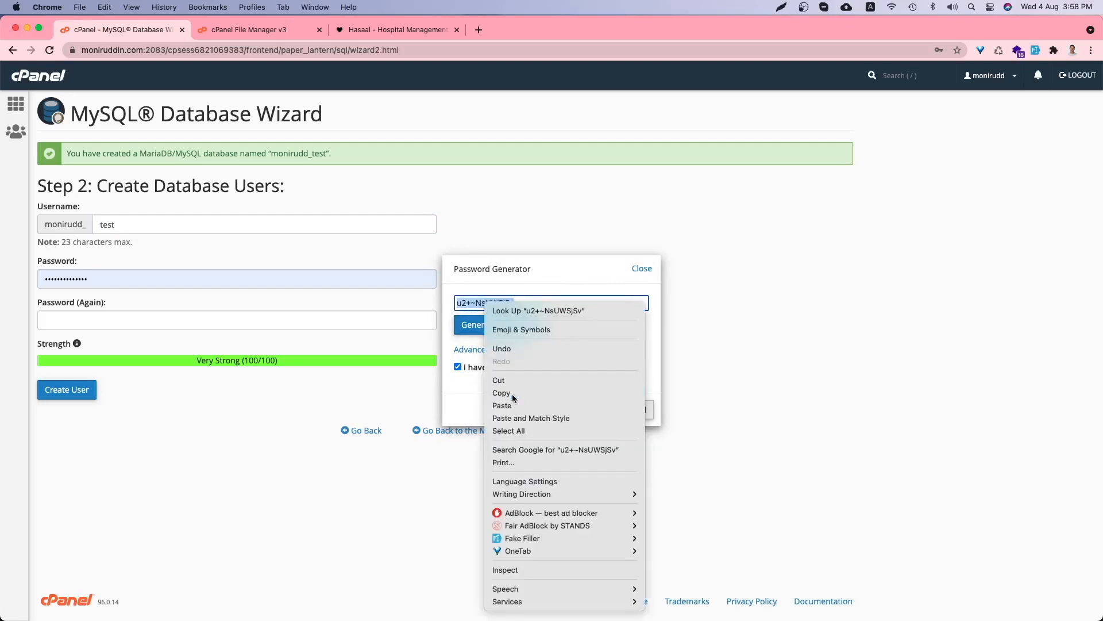
left_click(513, 396)
- Save the password in Notes, fill both password fields with it, and create user test
mouse_move(196, 608)
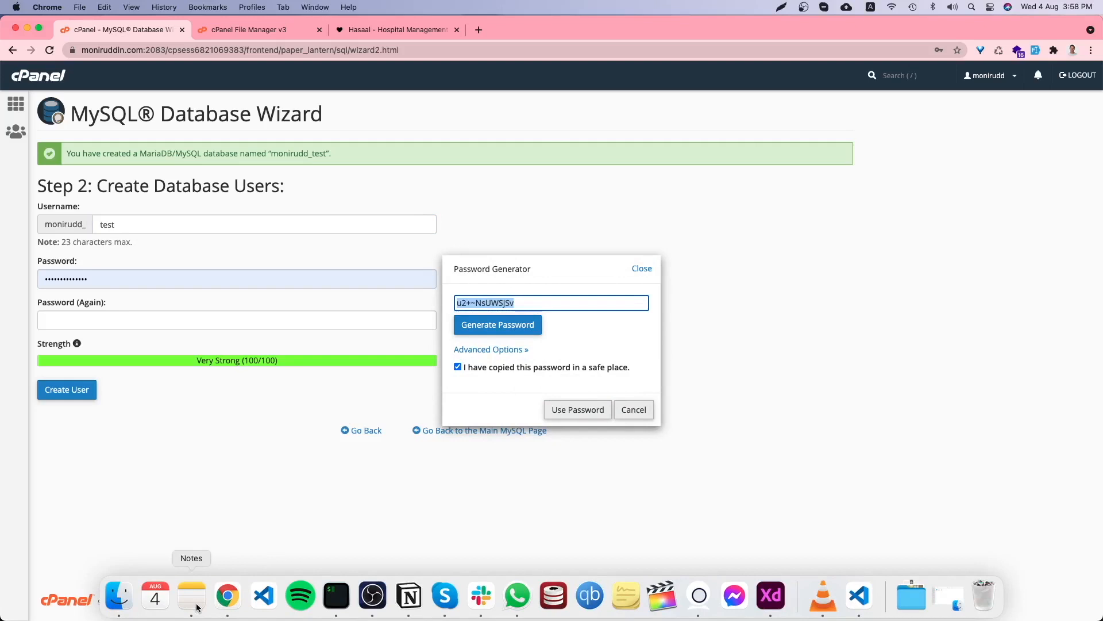
left_click(197, 608)
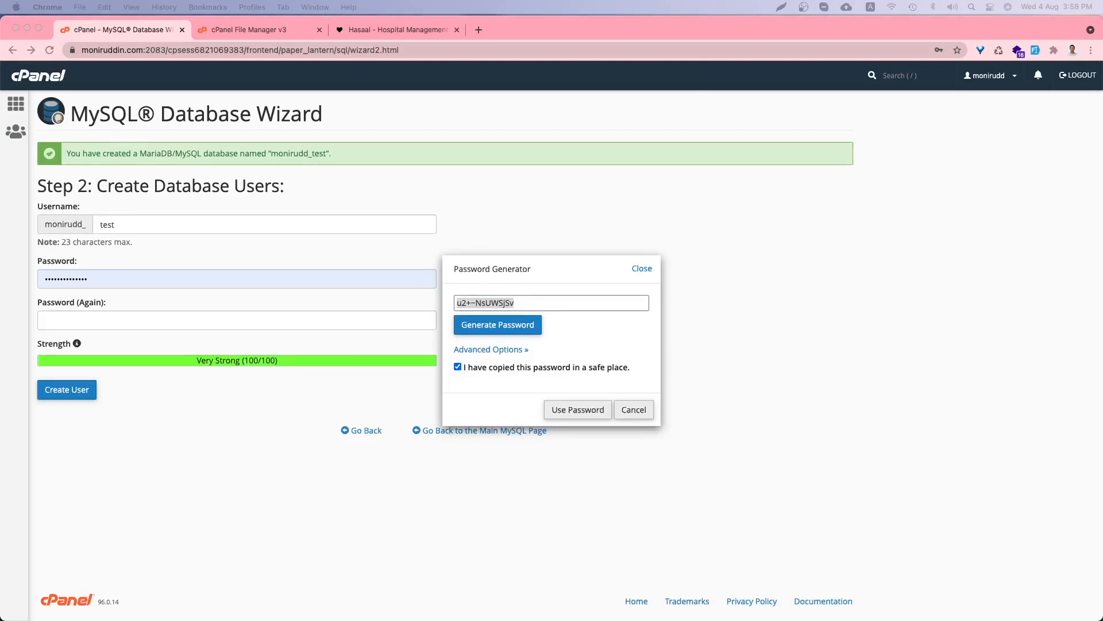
left_click(578, 416)
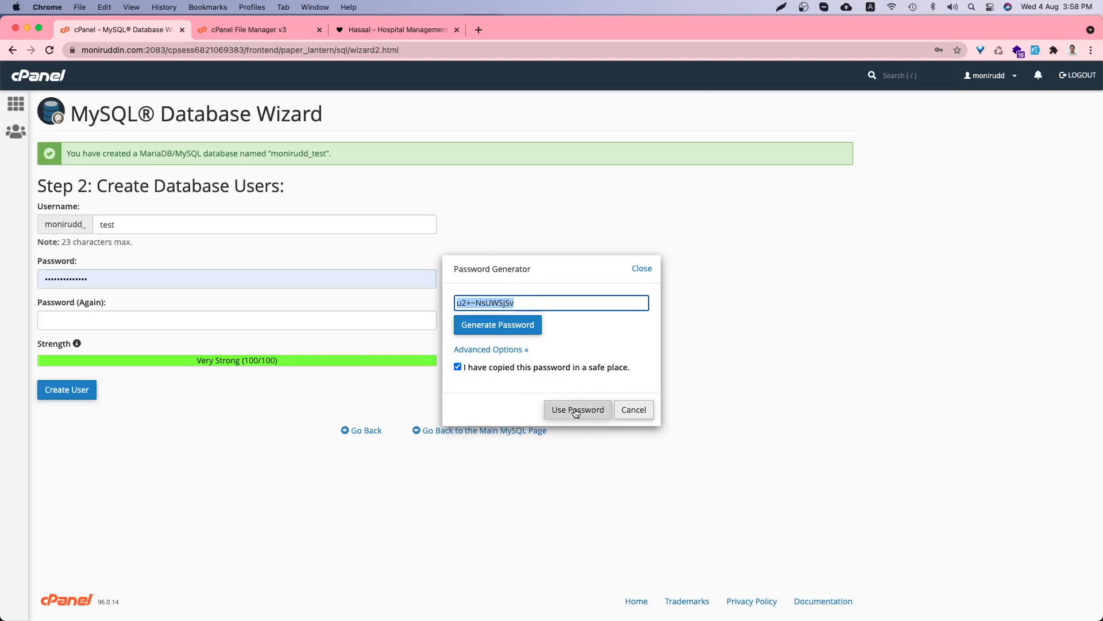
left_click(574, 411)
left_click(57, 396)
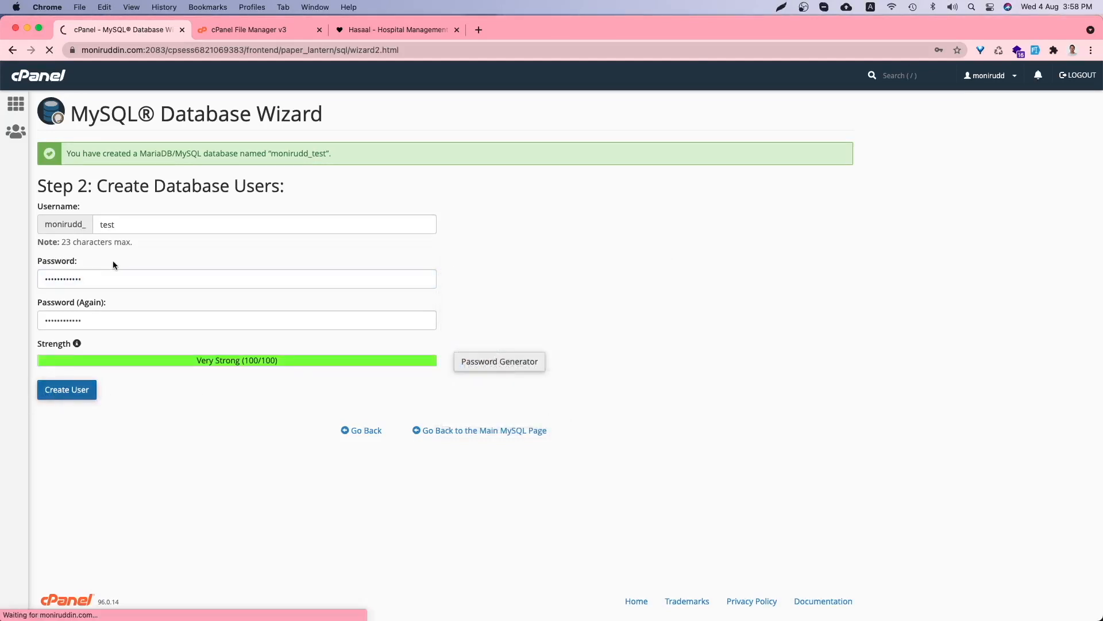
- Tick ALL PRIVILEGES for user test on the test database
scroll(85, 261, "down", 1)
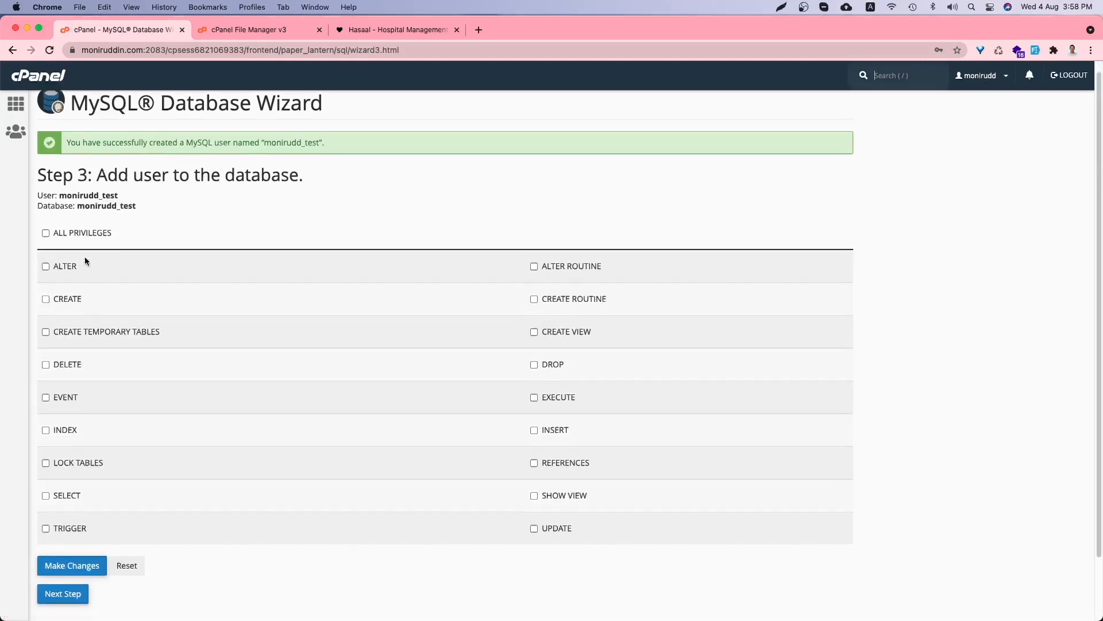
scroll(85, 260, "down", 3)
scroll(72, 183, "up", 3)
scroll(73, 183, "up", 1)
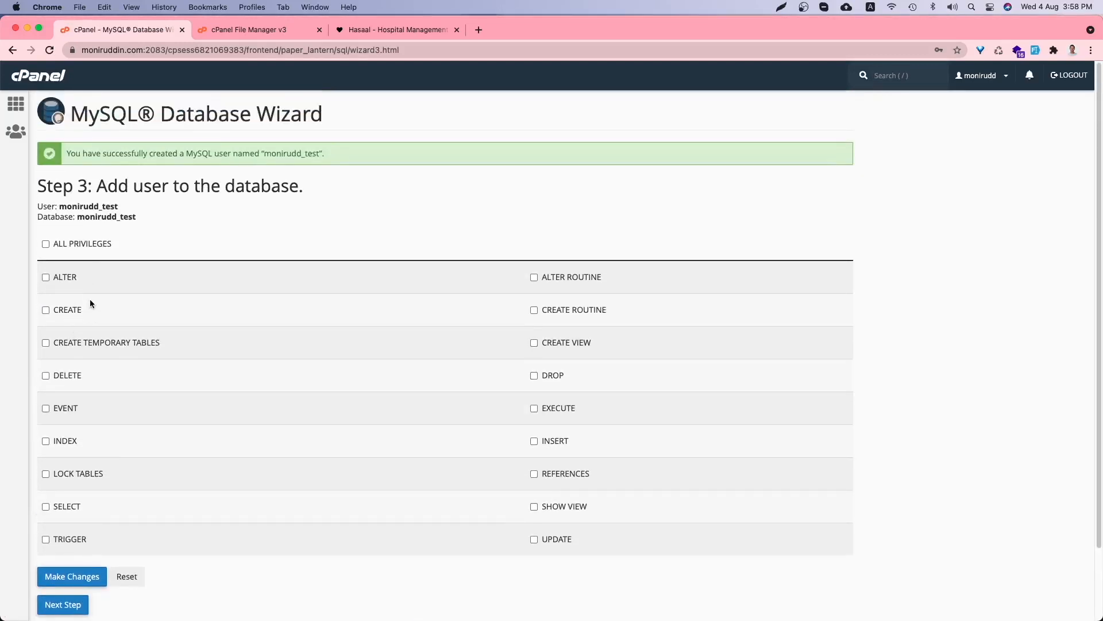
left_click(63, 249)
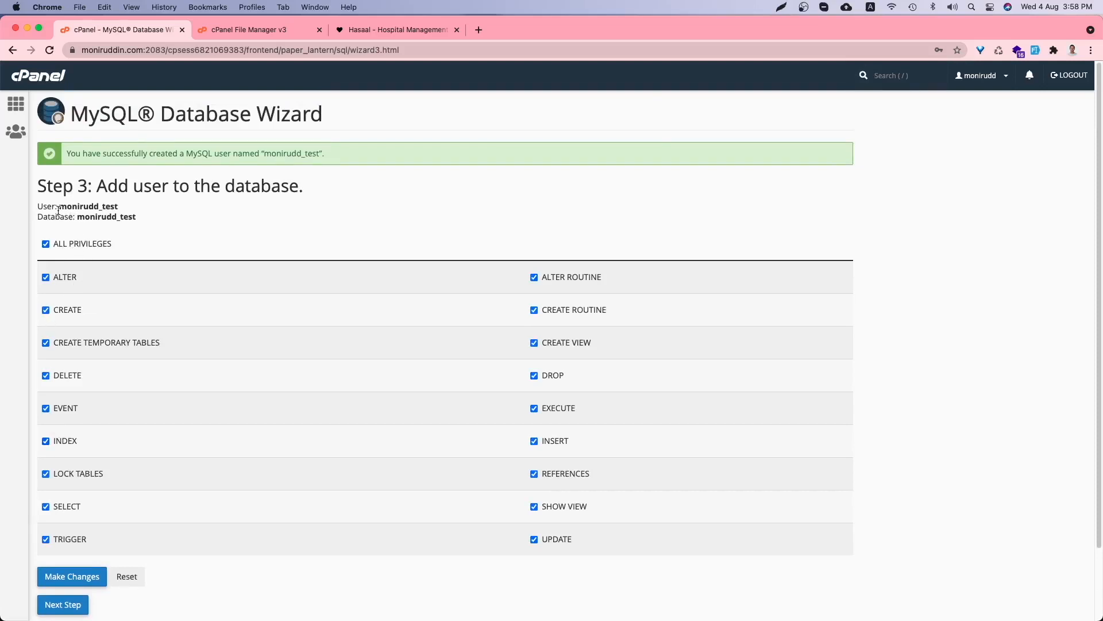
- Copy the user and database names, save the privileges, and return to the Hasaal guide
left_click_drag(60, 208, 129, 213)
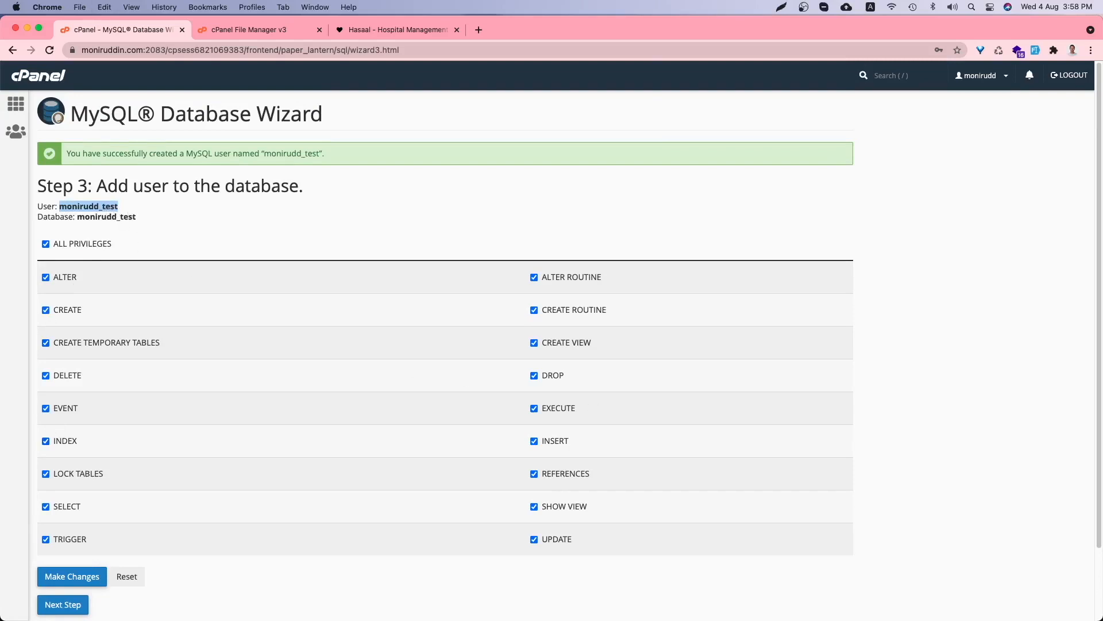
left_click(71, 226)
left_click_drag(77, 217, 146, 222)
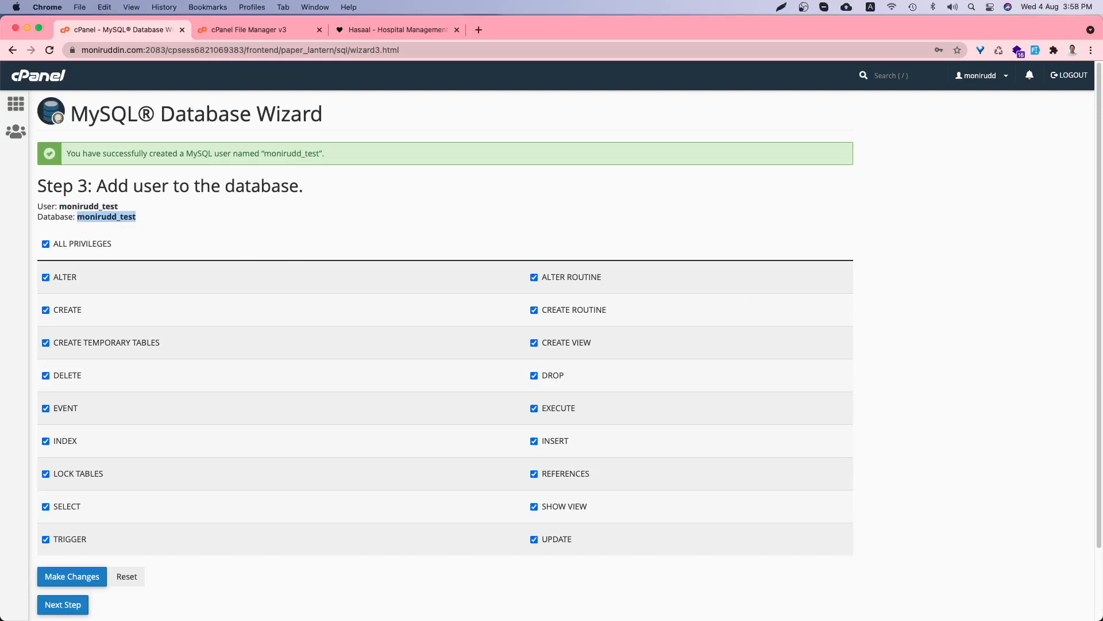
key("super+Tab")
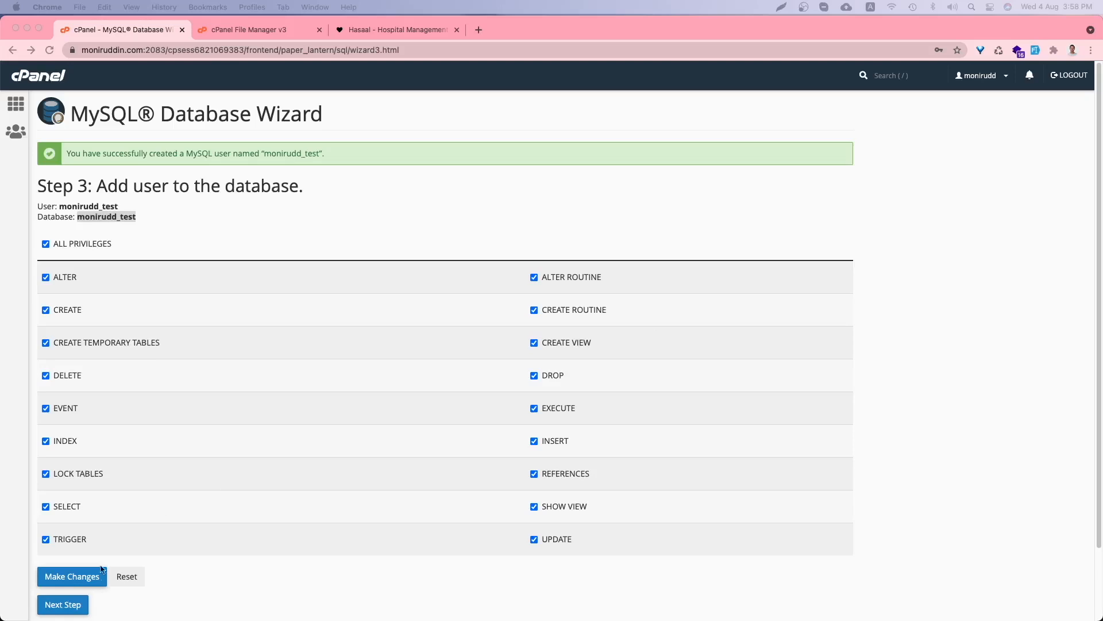
left_click(75, 582)
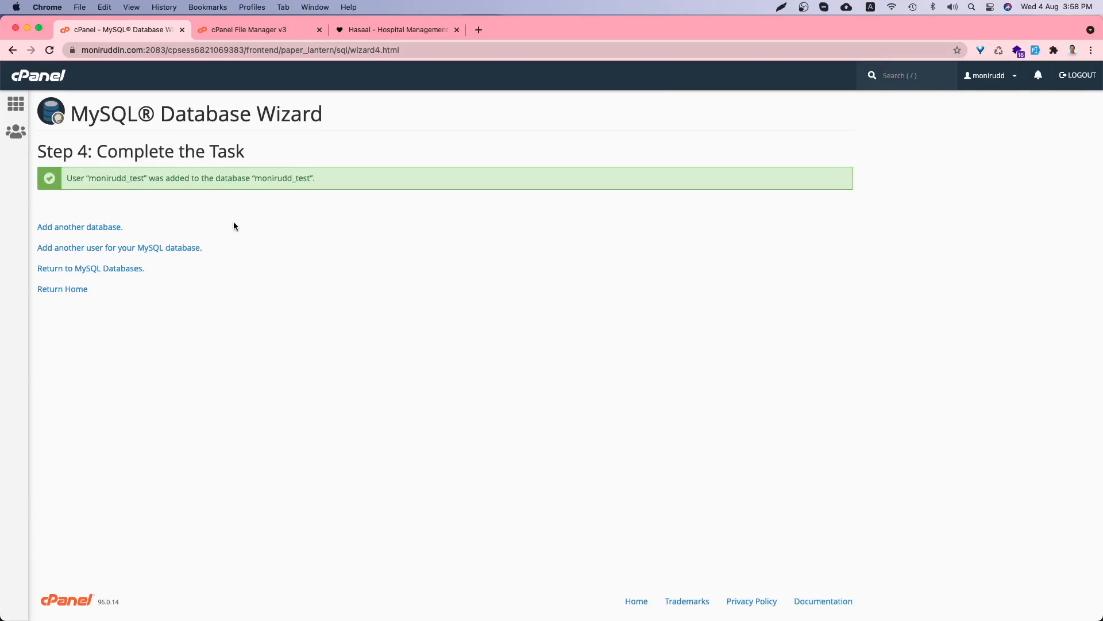
left_click(397, 29)
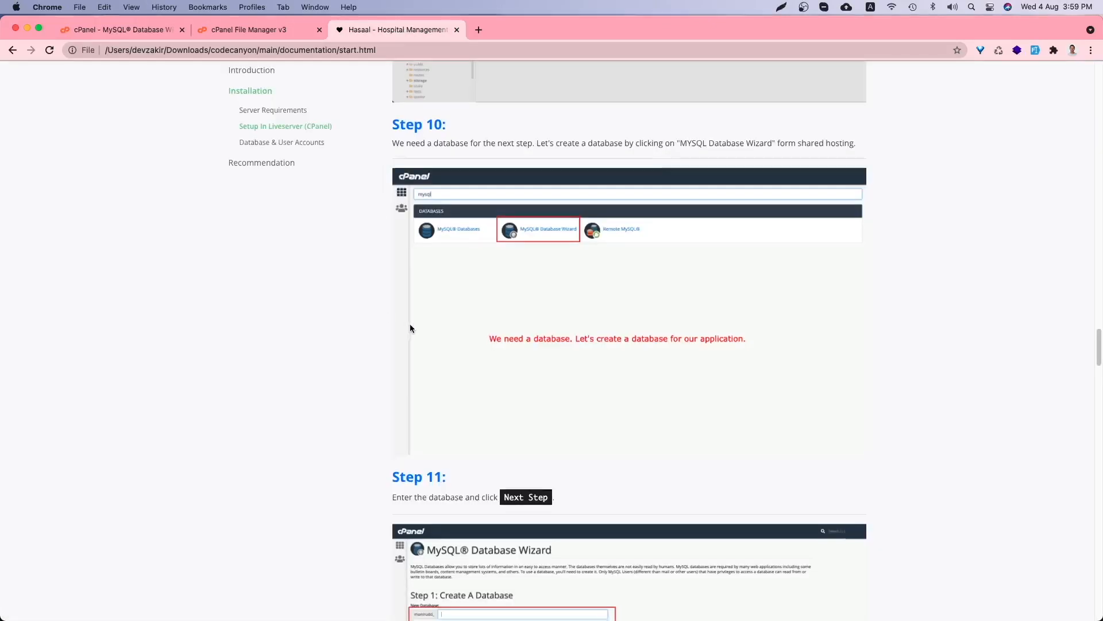
scroll(411, 328, "down", 5)
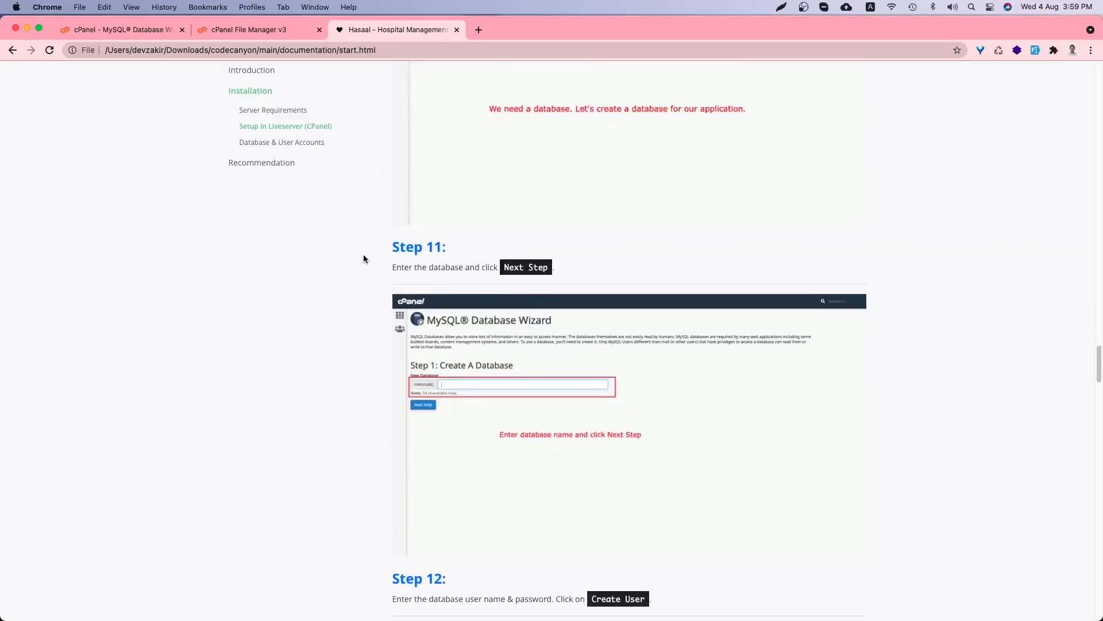
- Finish reading the guide, then search cPanel's home page for php
scroll(364, 257, "down", 2)
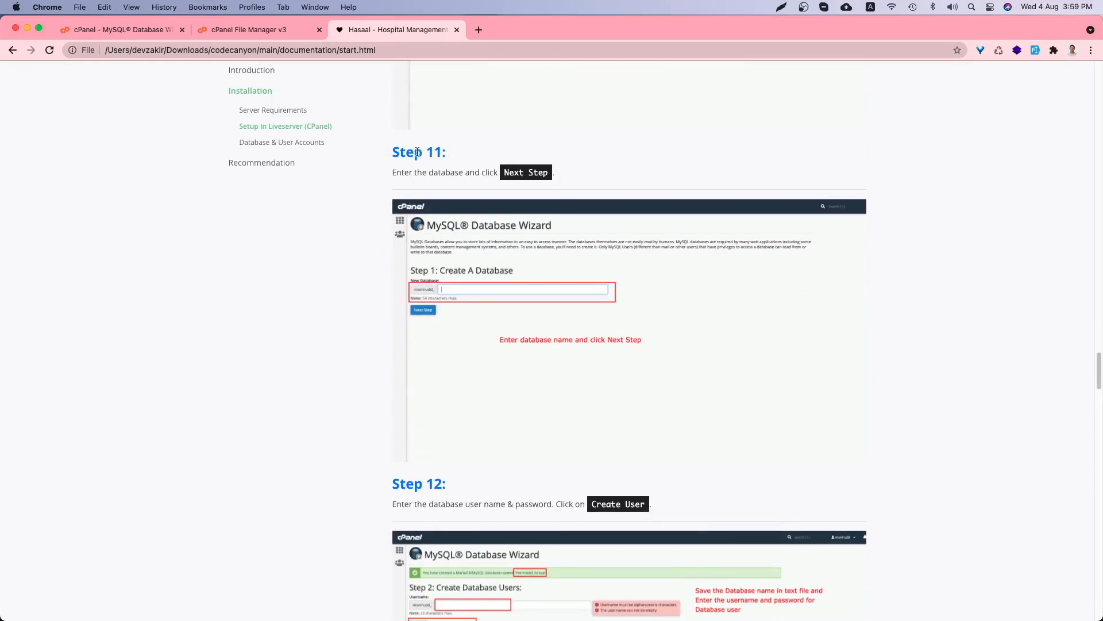
left_click_drag(407, 154, 459, 154)
scroll(459, 161, "down", 4)
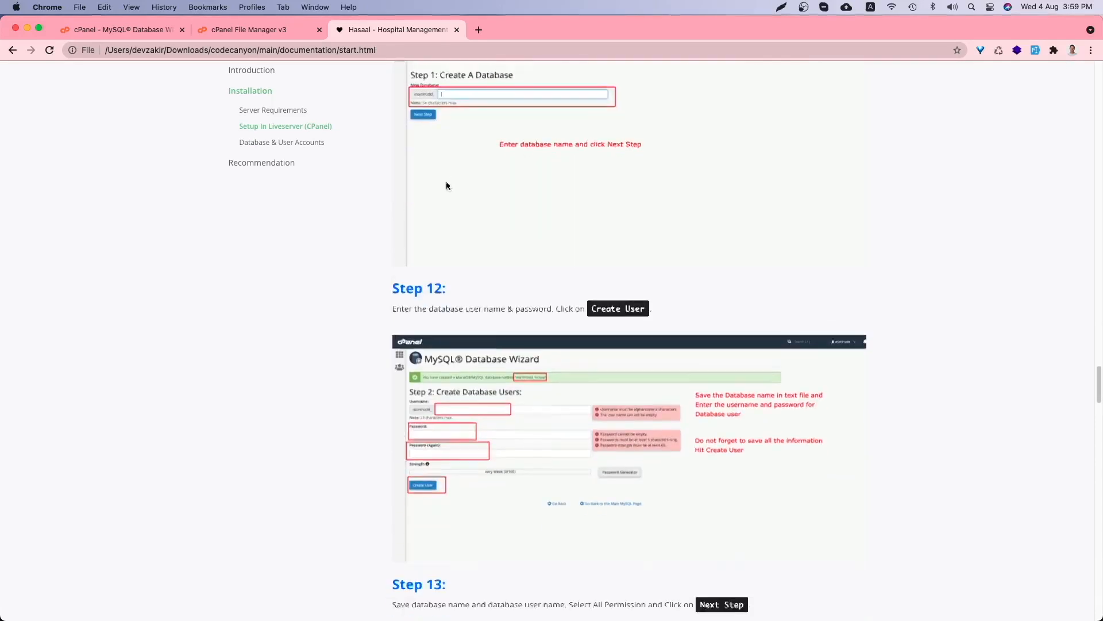
scroll(422, 293, "down", 10)
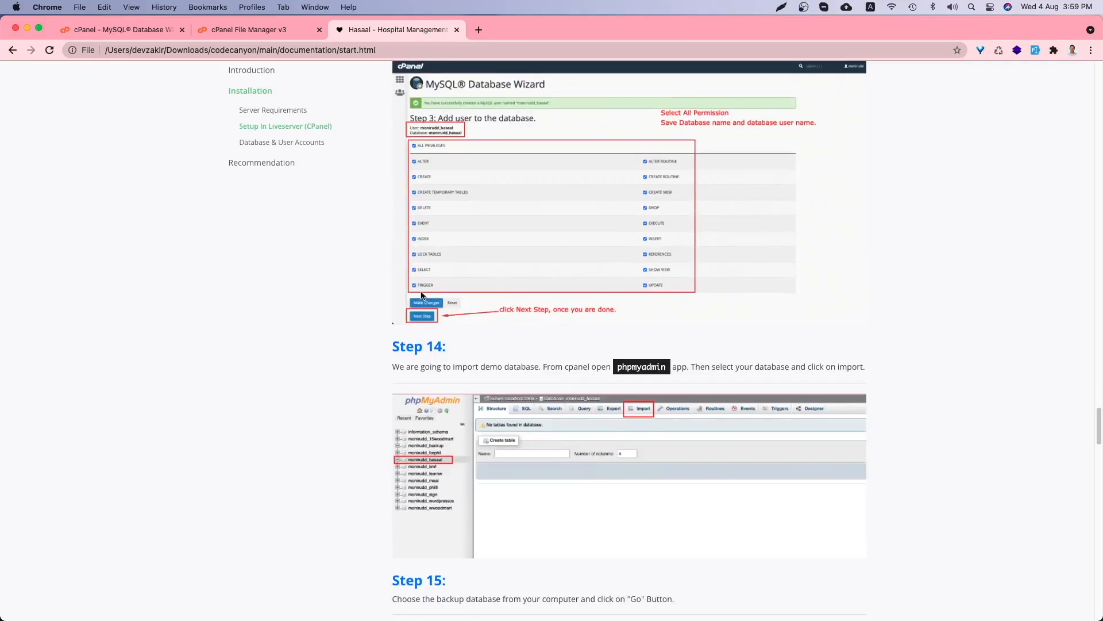
scroll(421, 296, "down", 4)
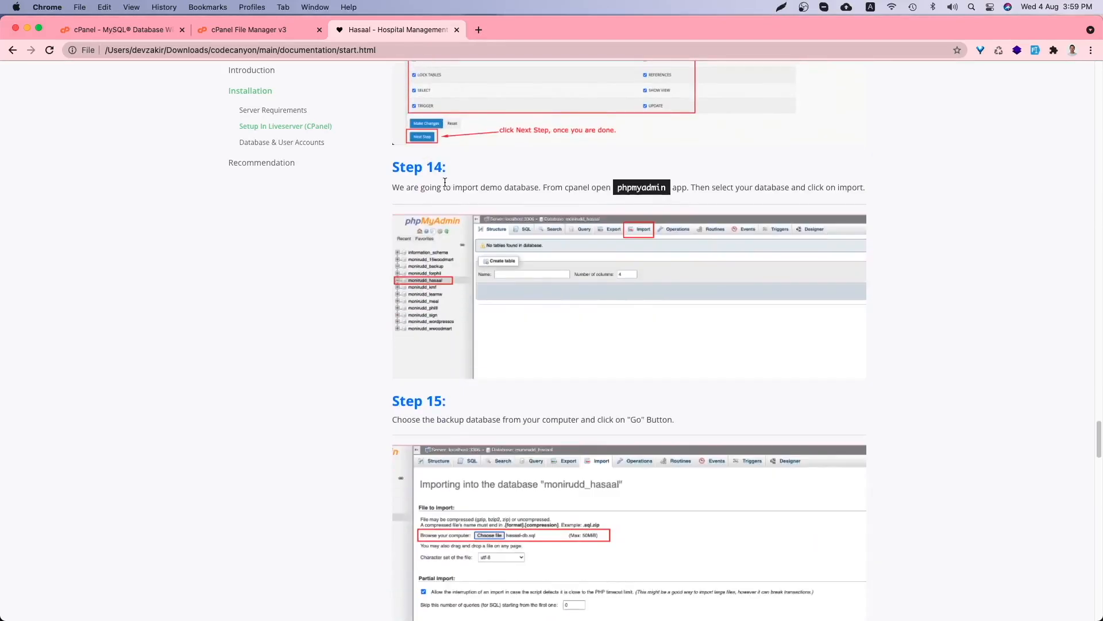
left_click(118, 30)
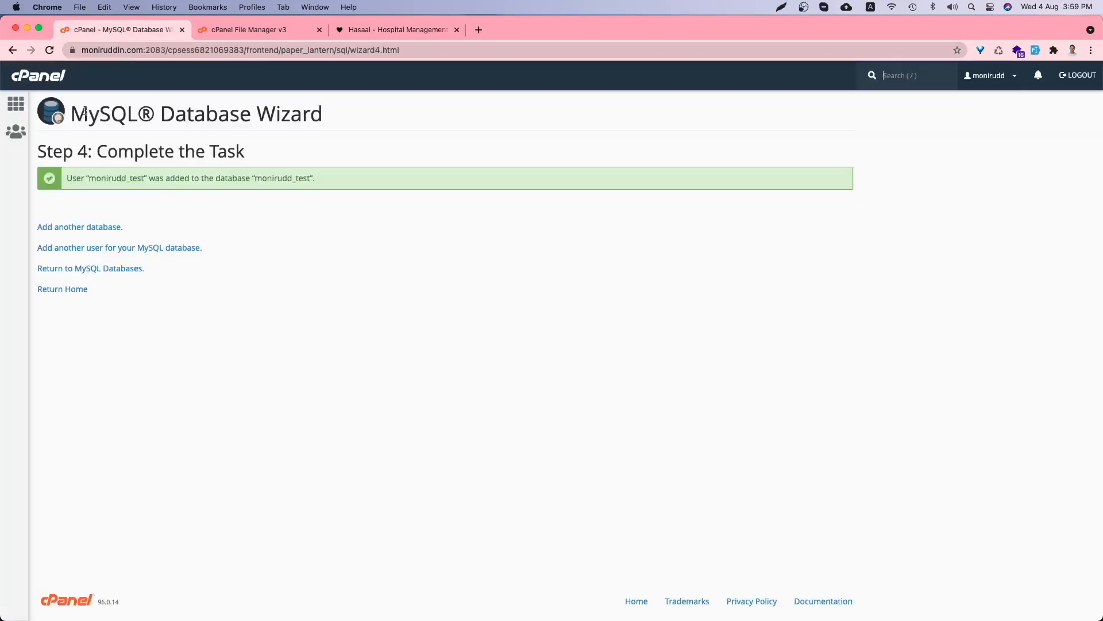
left_click(41, 81)
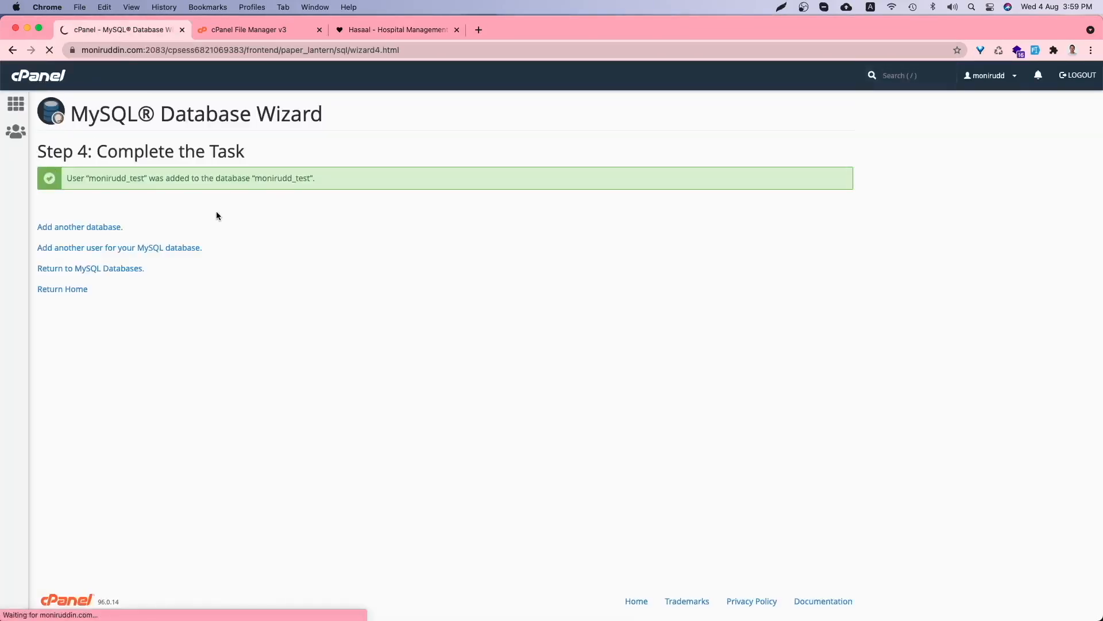
left_click(150, 108)
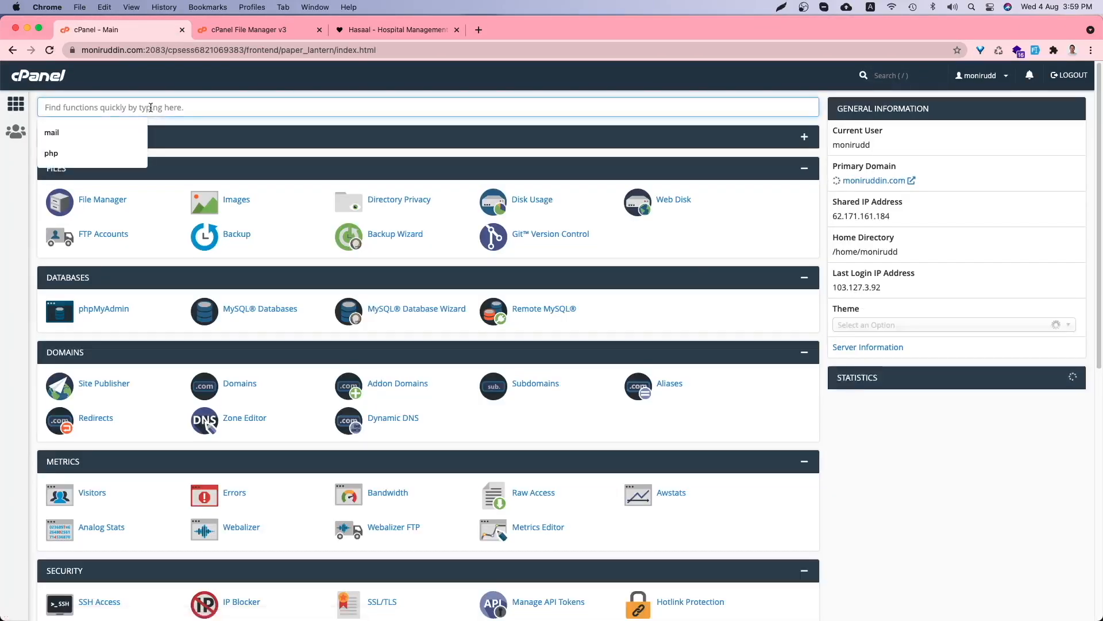
type("php")
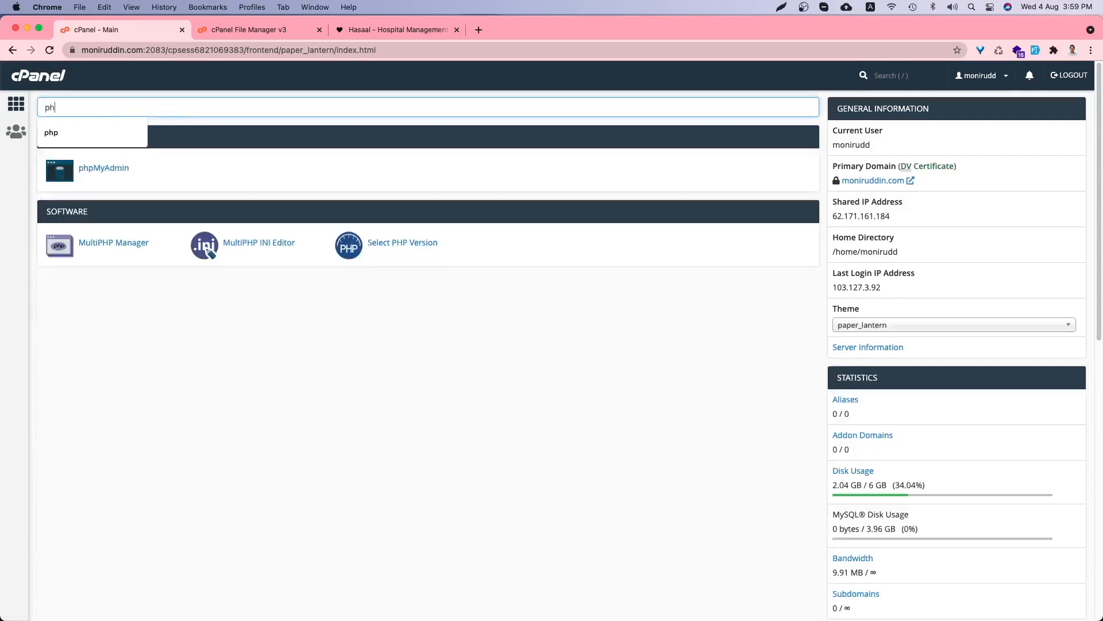
- In phpMyAdmin, import hasaal-db.sql from the codecanyon main folder into the test database
left_click(98, 170)
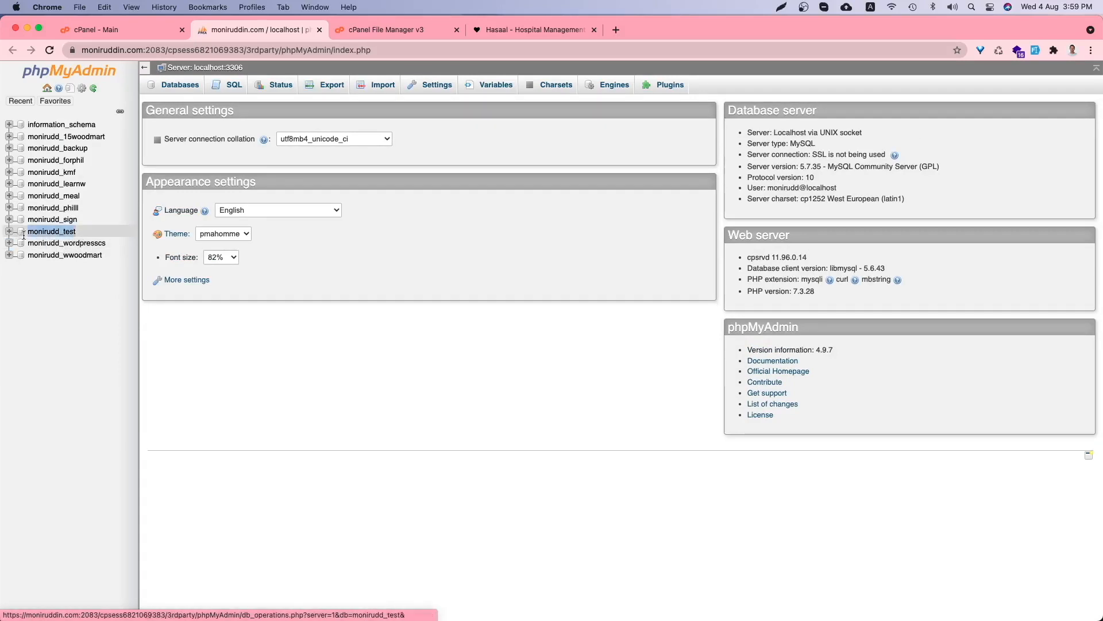
left_click(51, 232)
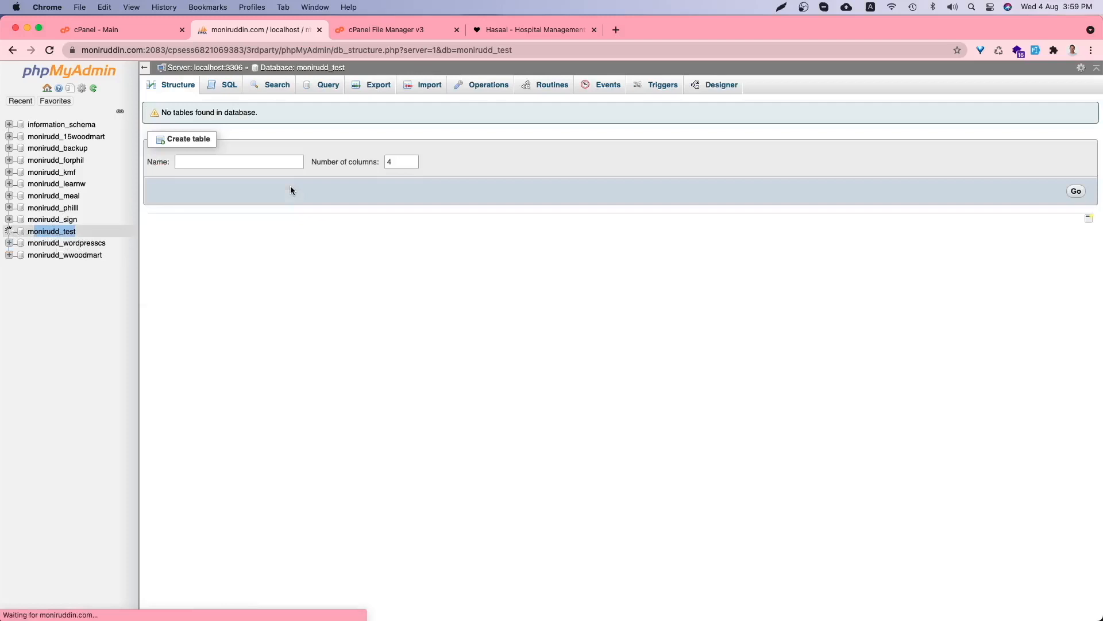
left_click(422, 90)
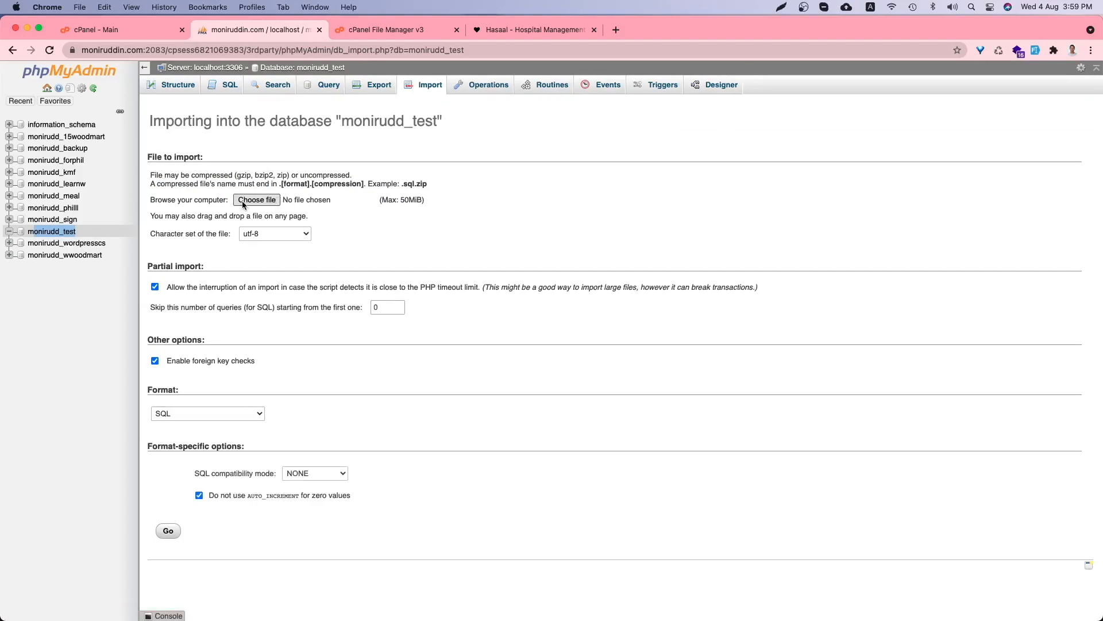
left_click(253, 201)
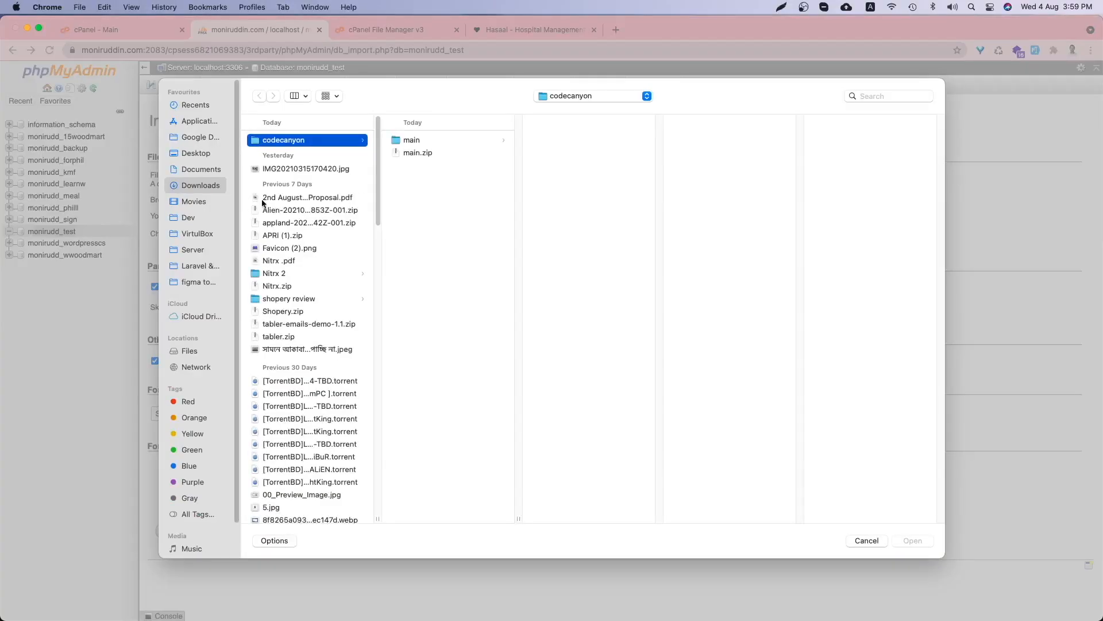
left_click(437, 140)
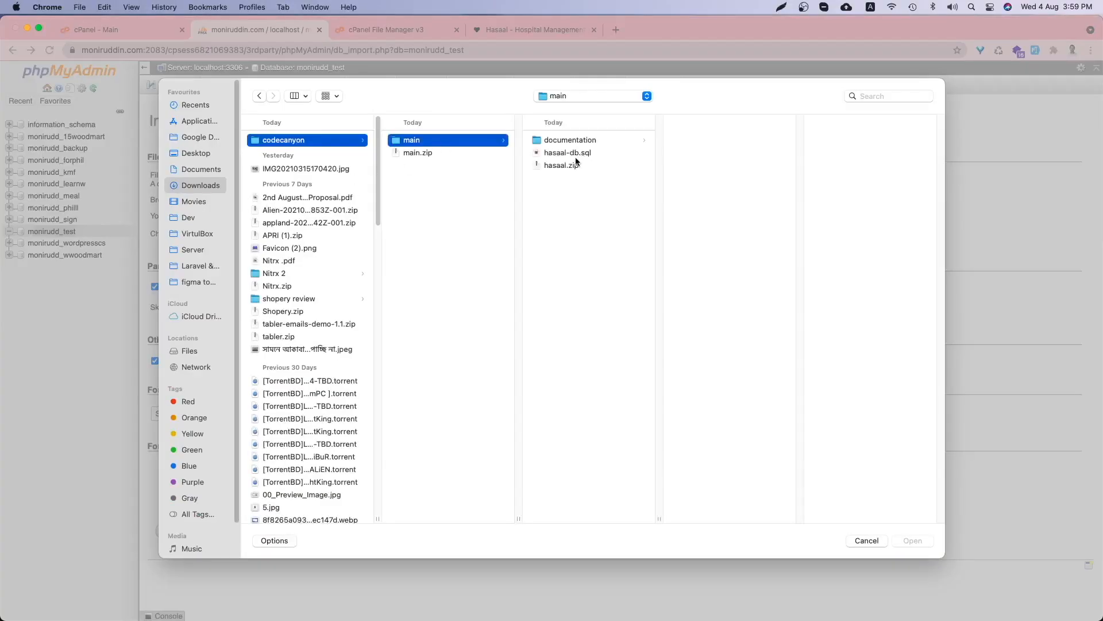
left_click(578, 153)
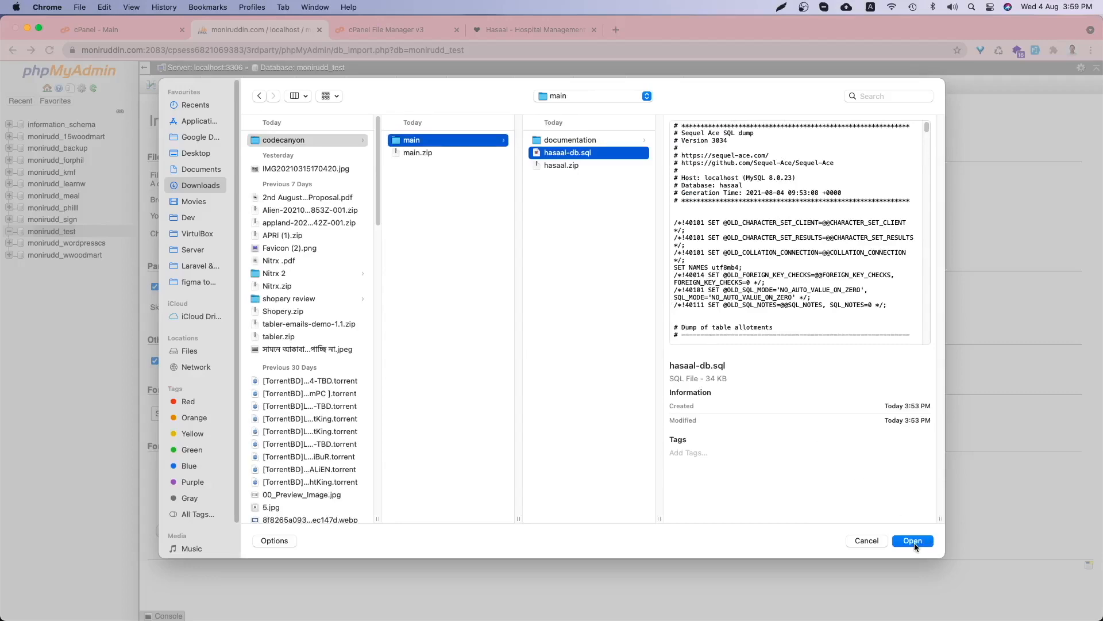
left_click(913, 541)
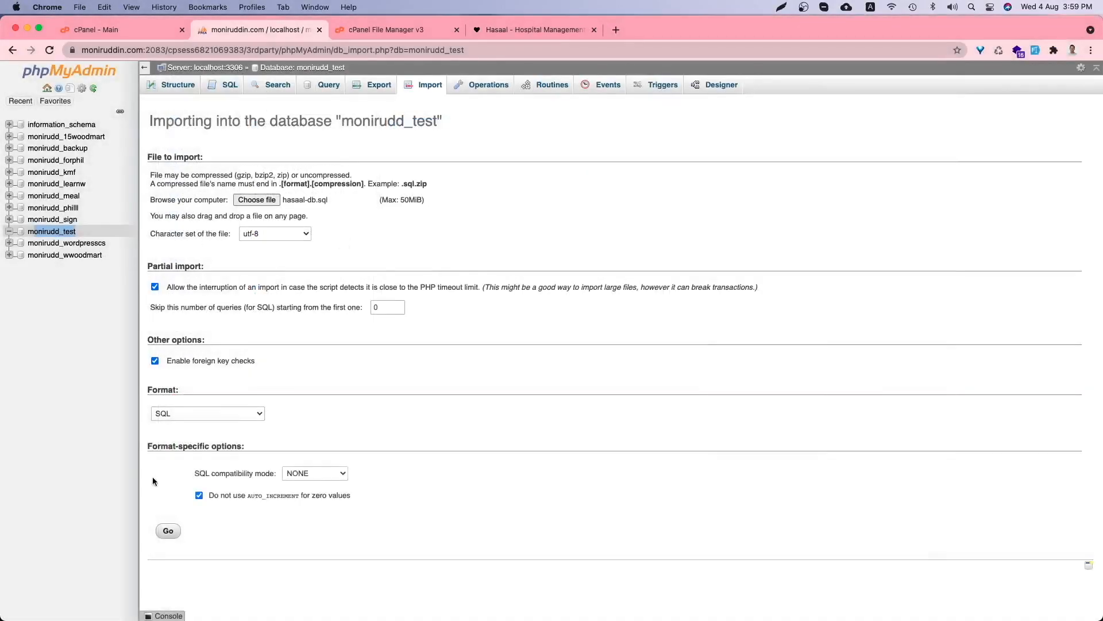
left_click(168, 536)
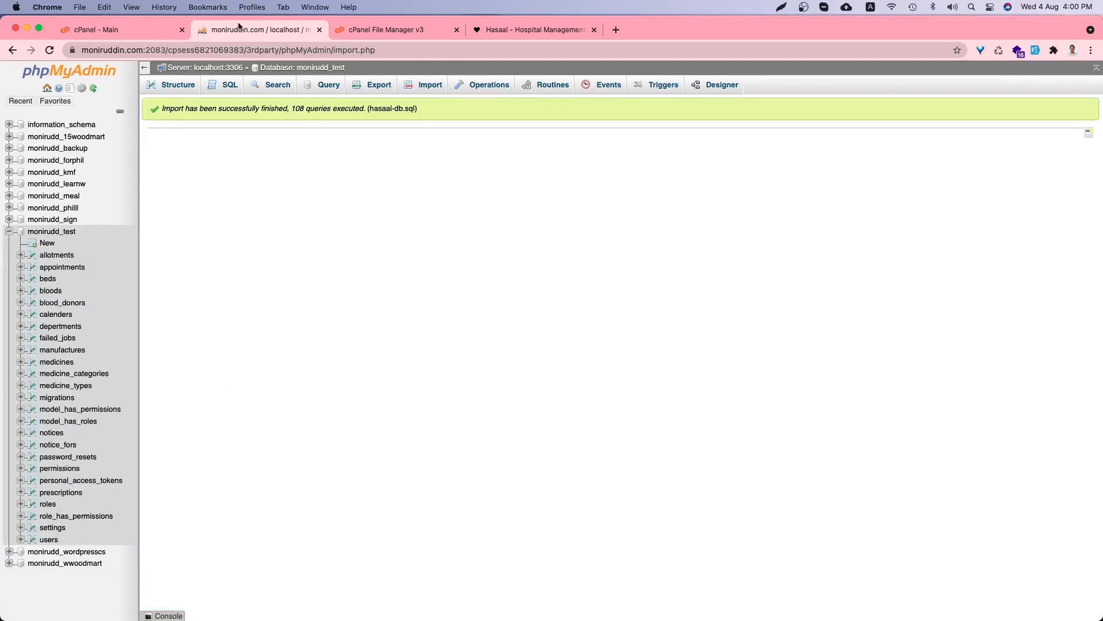
- Close phpMyAdmin and scroll the Hasaal guide to Step 16 on .env database credentials
key("super+w")
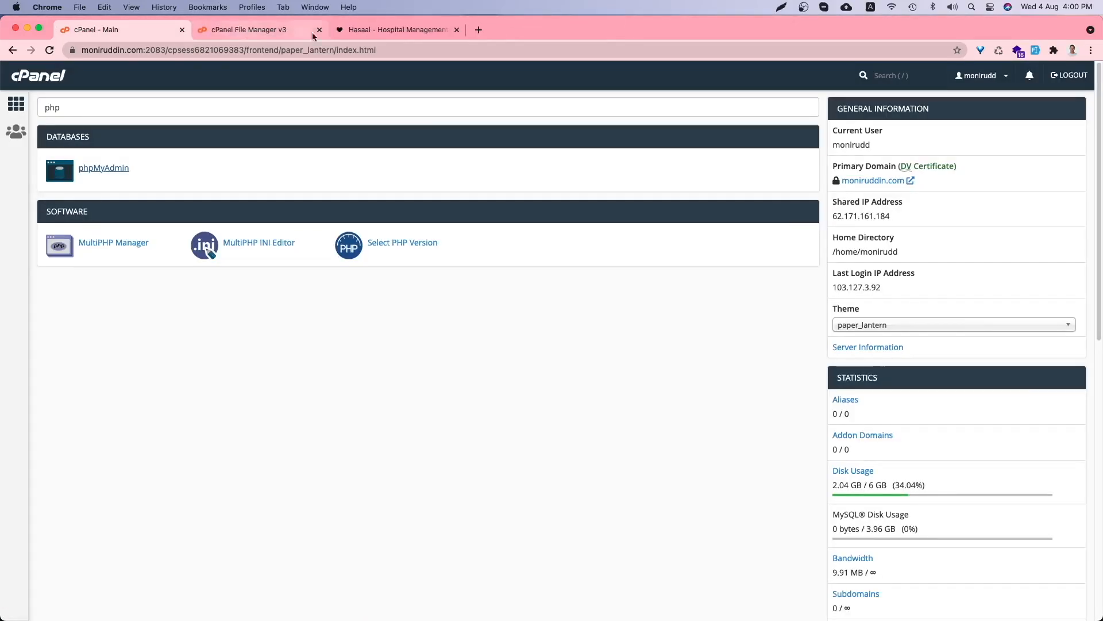
left_click(384, 35)
scroll(373, 394, "down", 5)
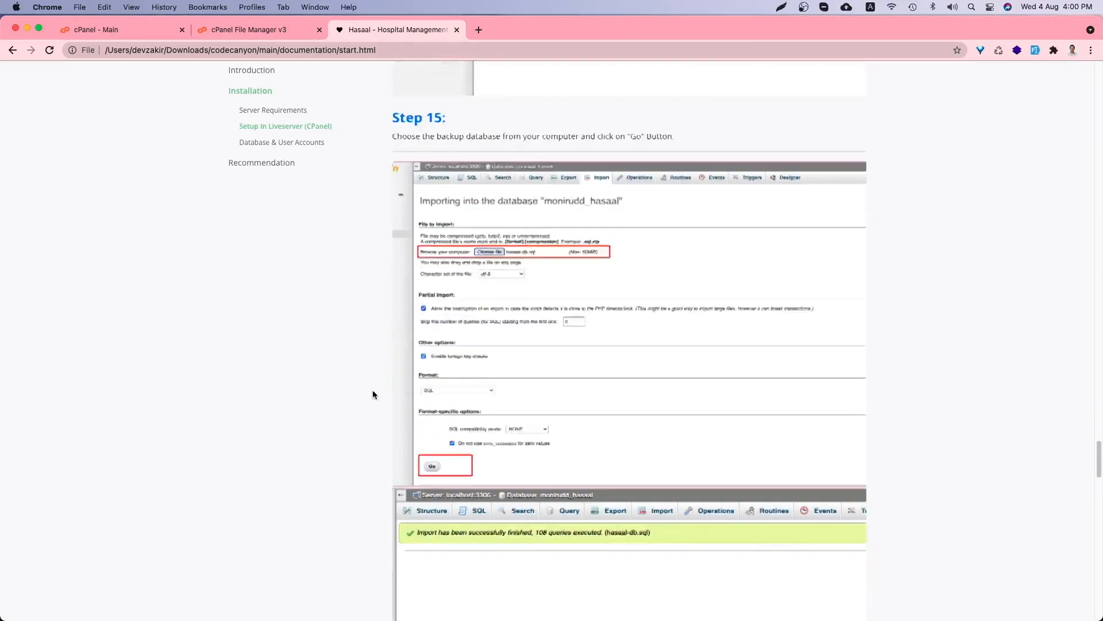
scroll(371, 387, "up", 4)
scroll(473, 266, "down", 7)
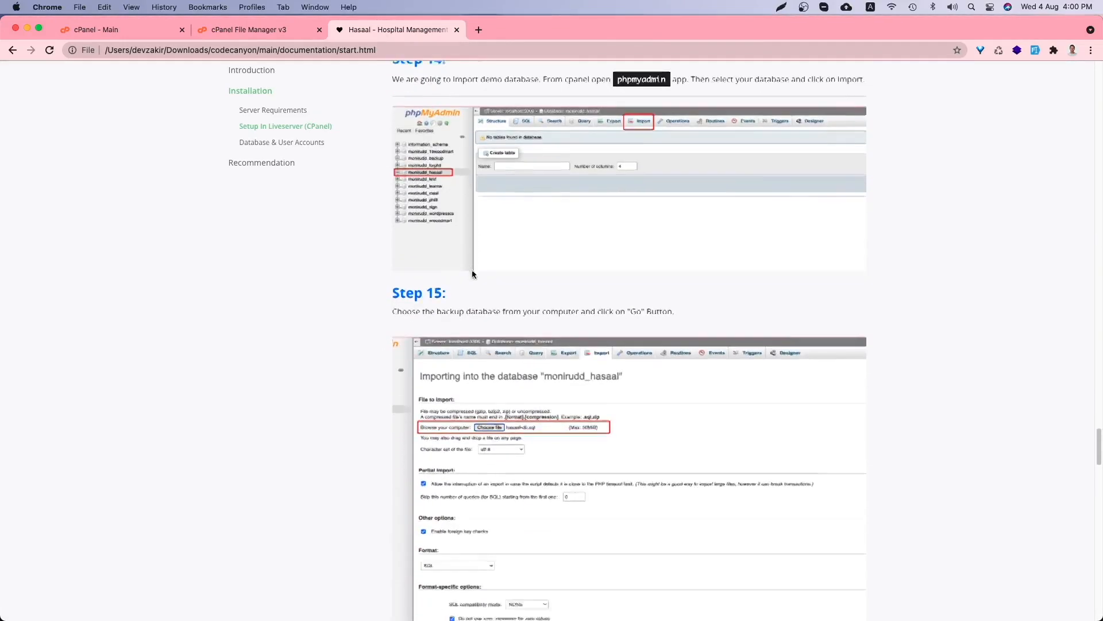
scroll(436, 262, "down", 5)
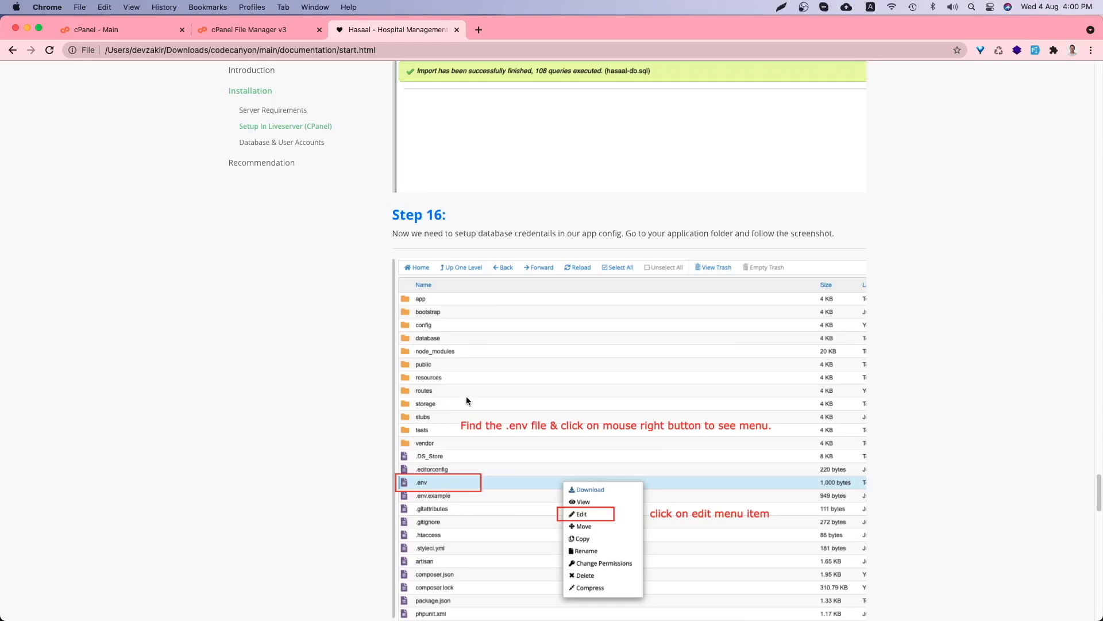
scroll(426, 425, "down", 2)
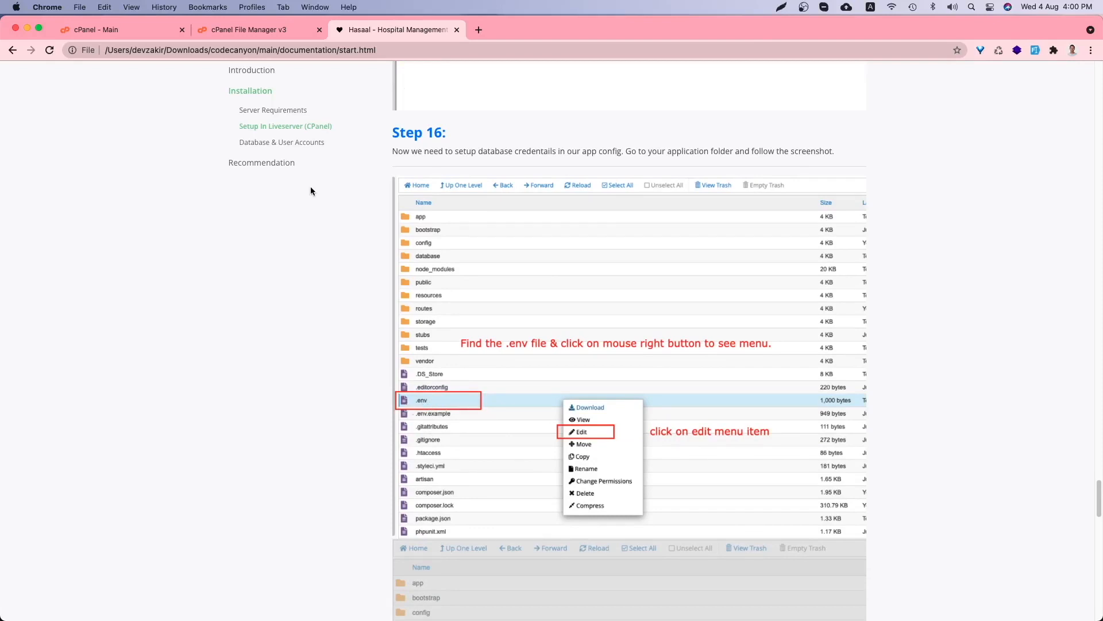
- Open public_html/.env for editing in the File Manager's text editor
left_click(256, 30)
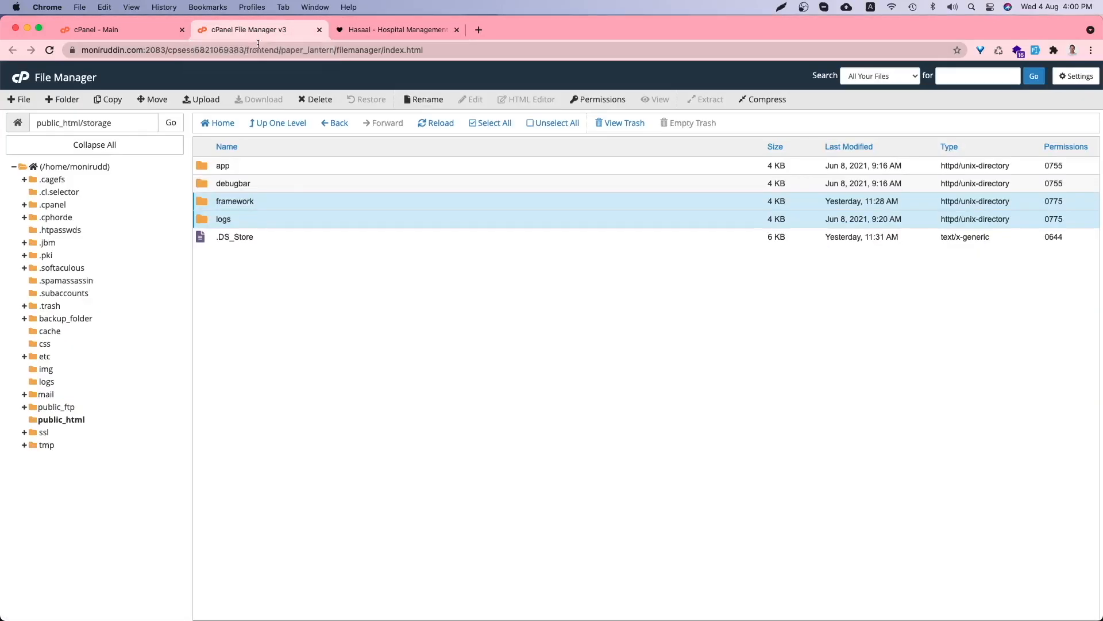
left_click(60, 420)
scroll(299, 322, "down", 2)
left_click(240, 337)
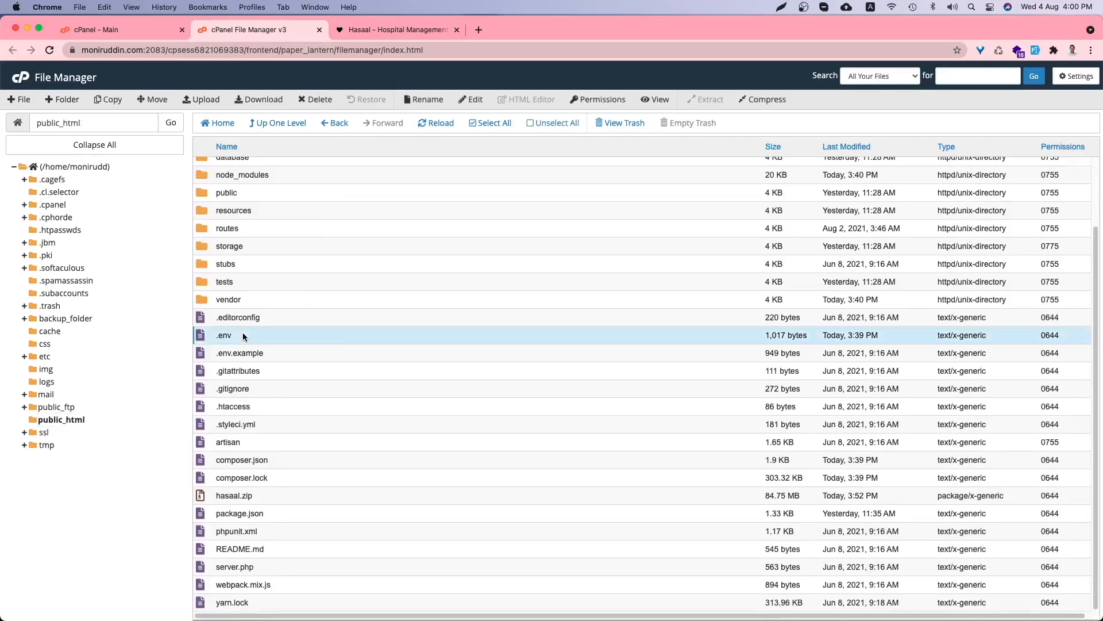
right_click(238, 338)
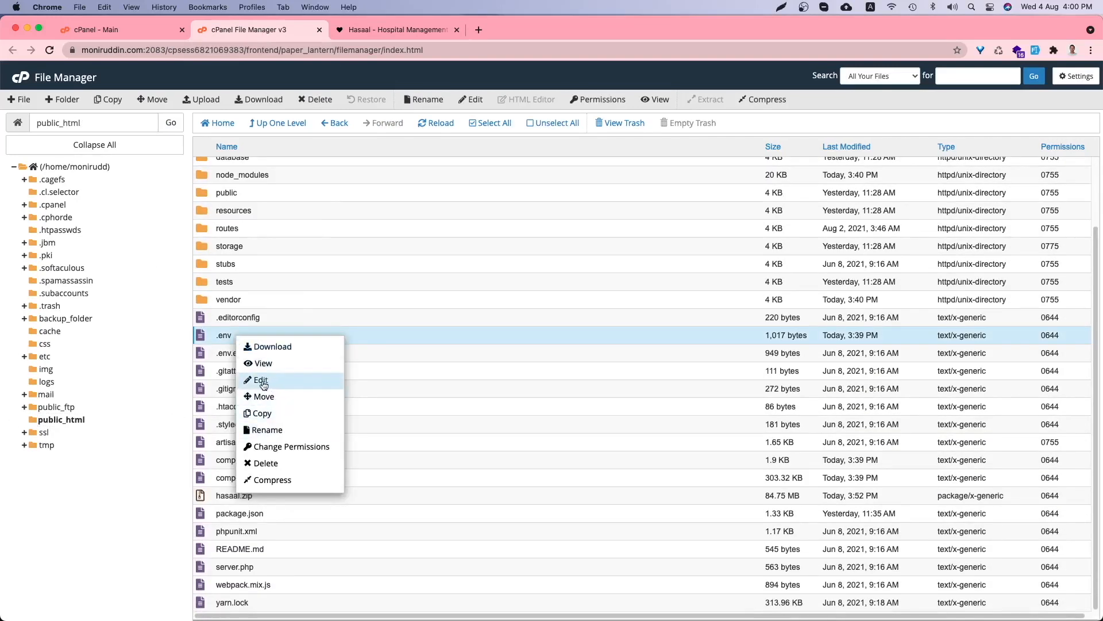
right_click(228, 339)
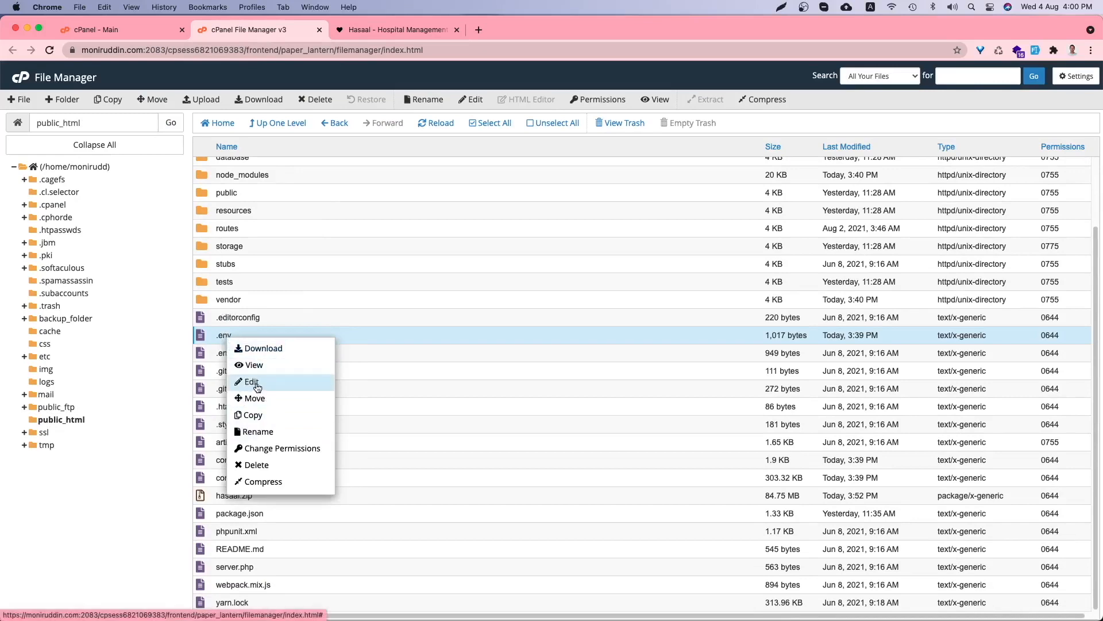
left_click(257, 382)
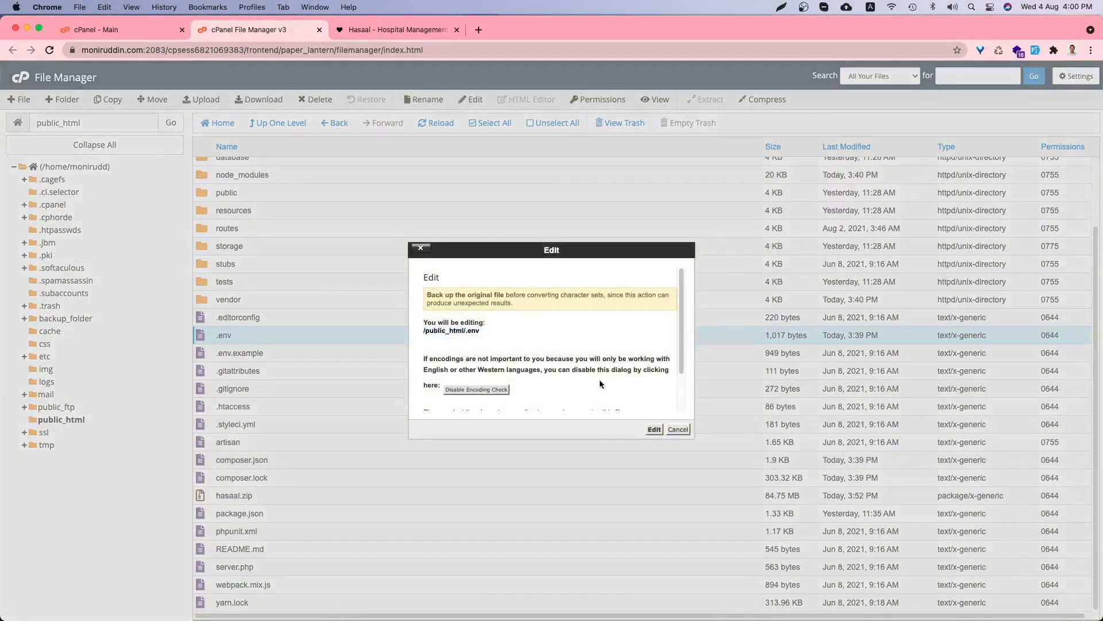
scroll(558, 361, "down", 2)
scroll(558, 361, "down", 1)
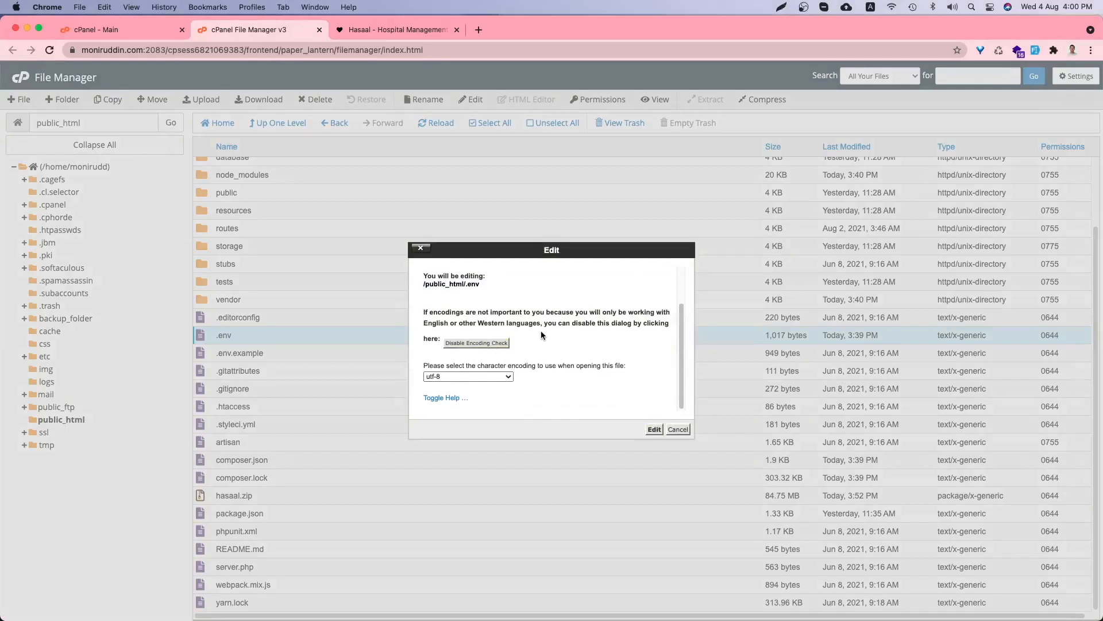
scroll(543, 334, "up", 3)
left_click(654, 430)
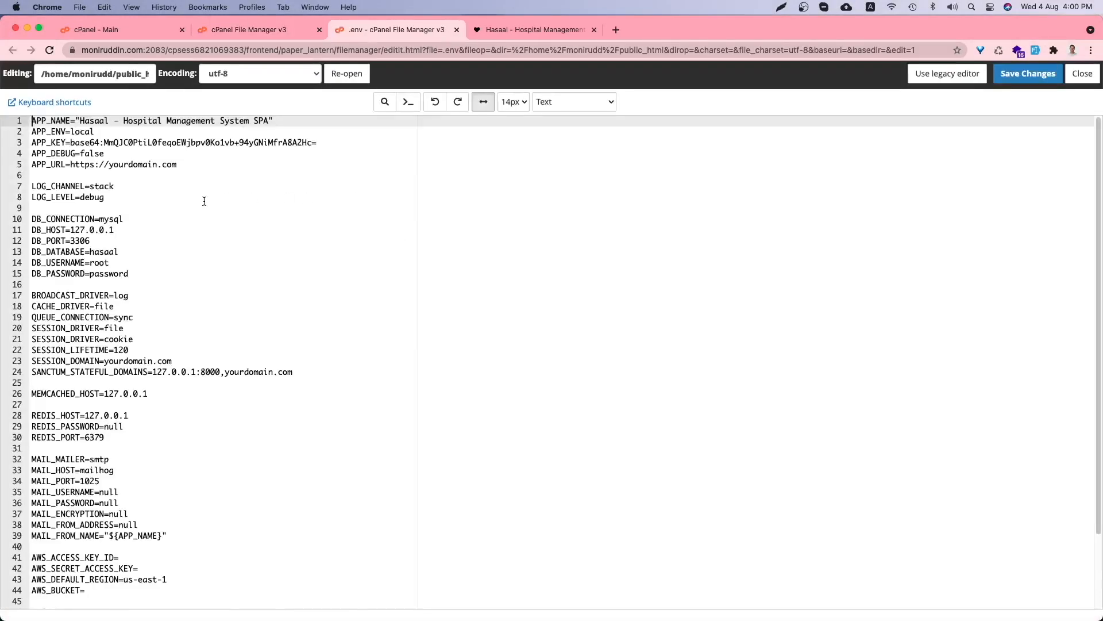
- Zoom in and paste the live https domain into APP_URL, dropping the trailing slash
key("super+equal")
key("super+equal")
key("super+equal")
key("super+equal")
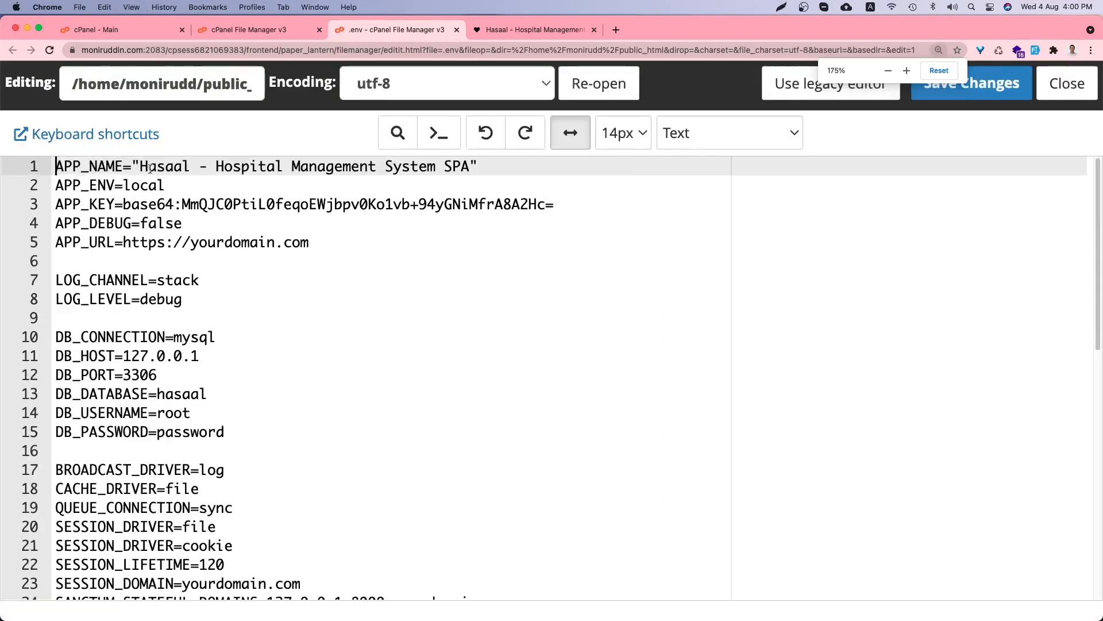
left_click_drag(139, 166, 470, 167)
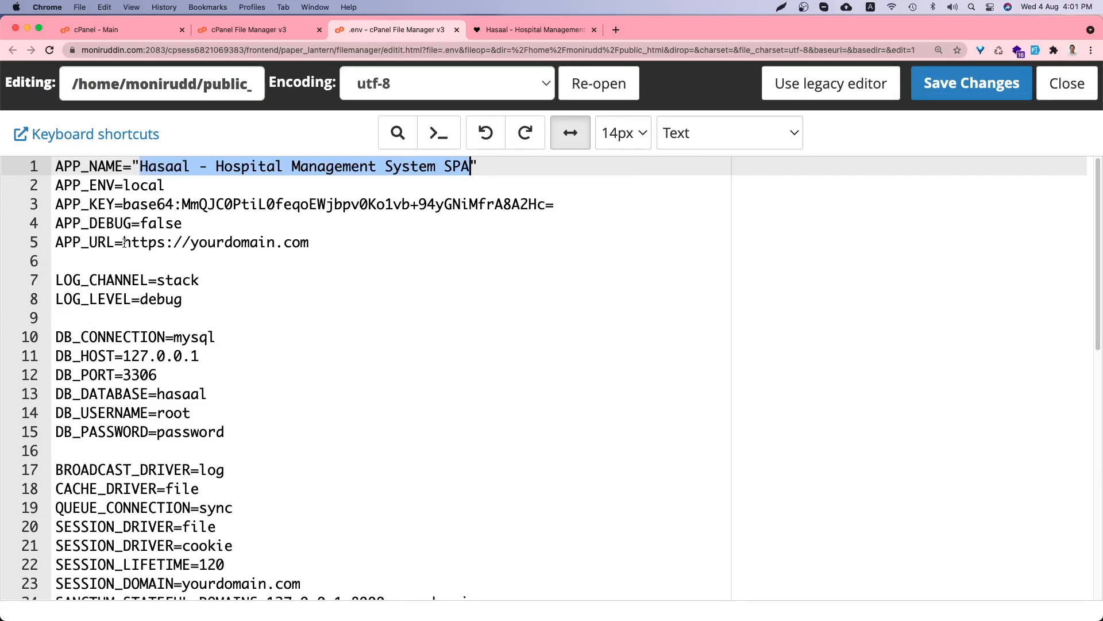
left_click_drag(124, 242, 311, 242)
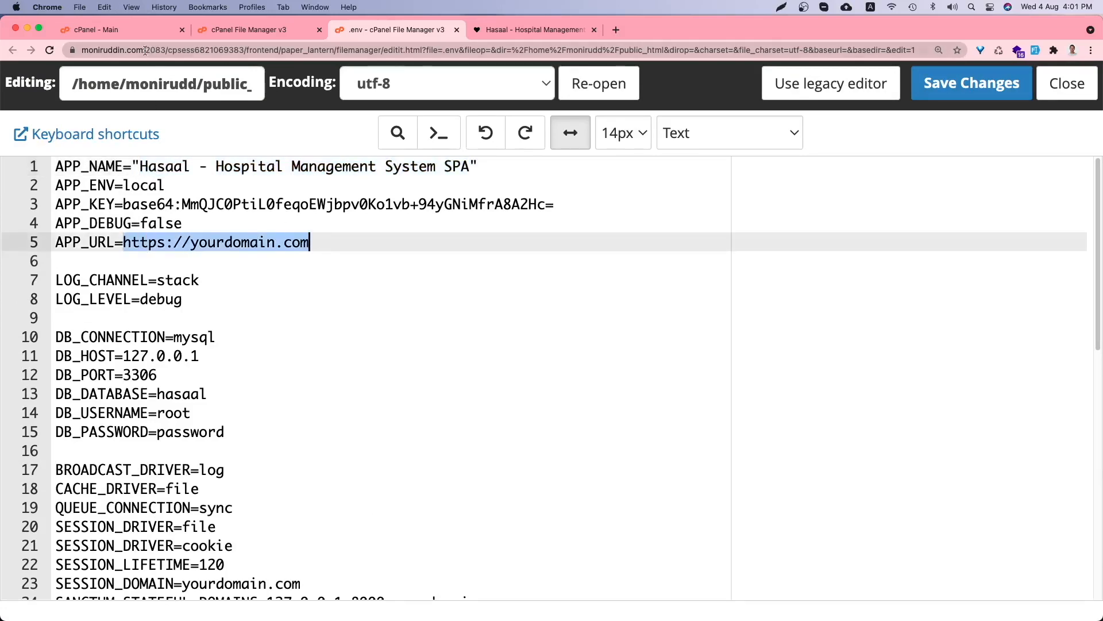
left_click_drag(146, 51, 82, 51)
key("super+c")
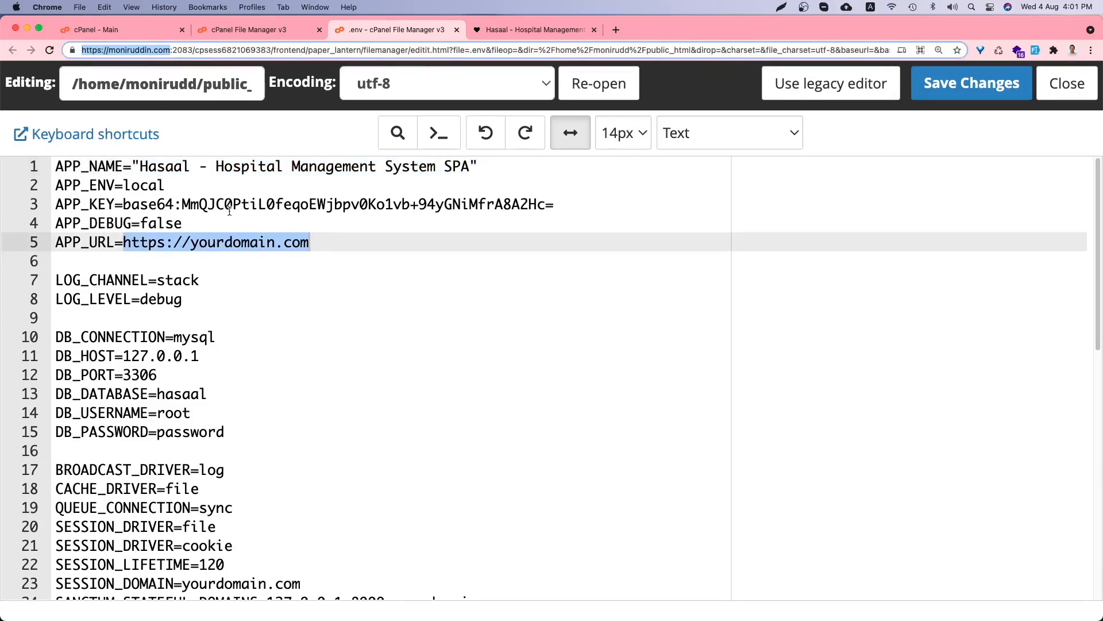
left_click(201, 280)
left_click_drag(310, 242, 124, 242)
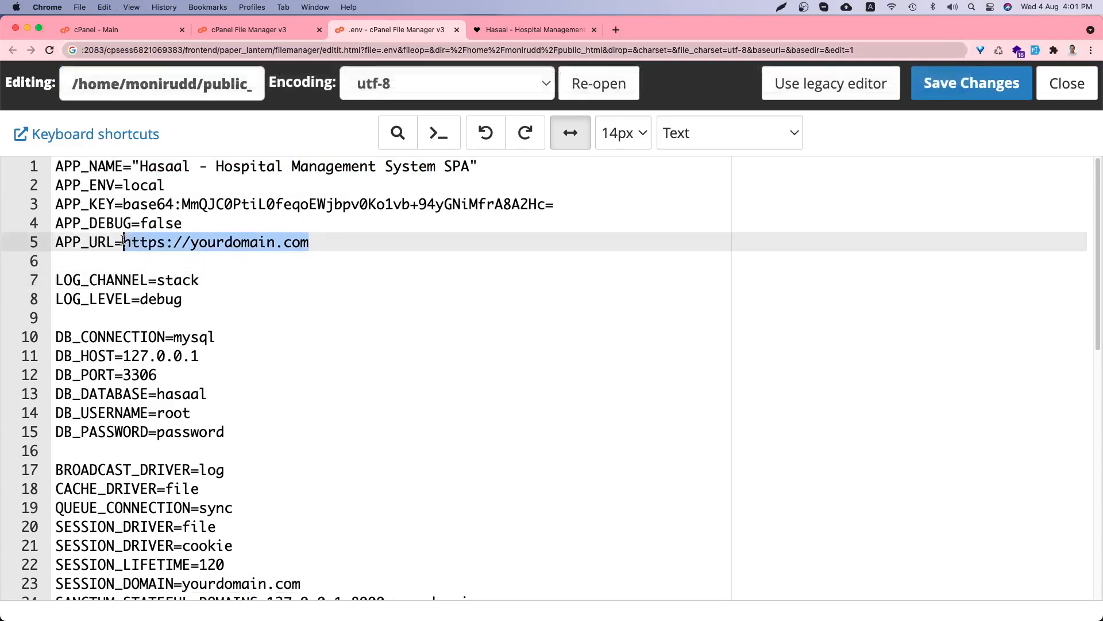
key("super+v")
key("BackSpace")
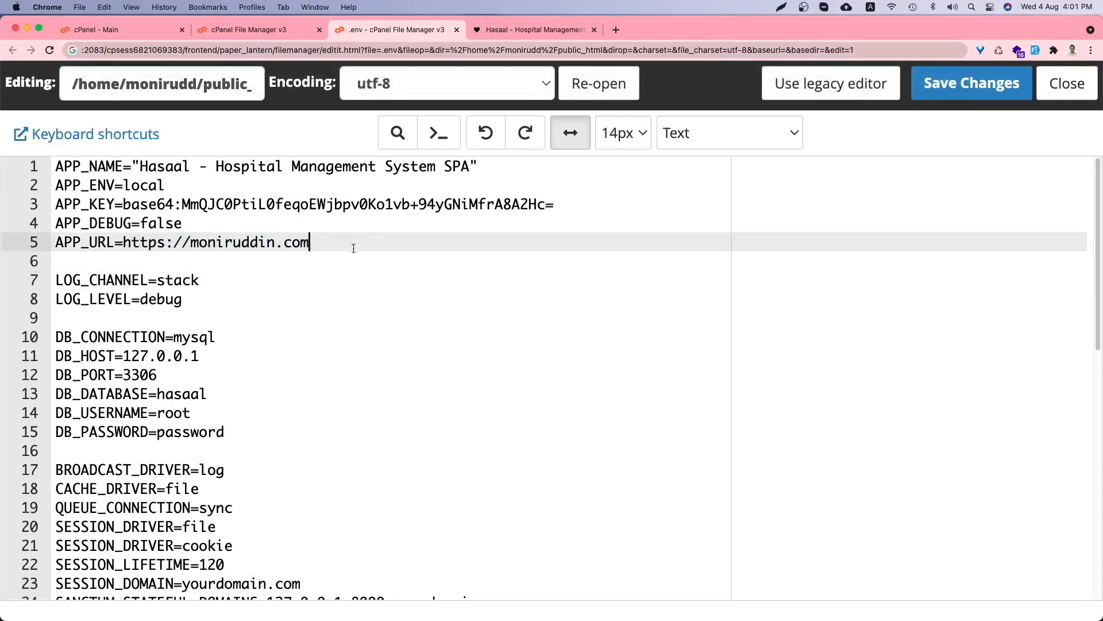
- Adjust APP_URL, briefly trying an hms. prefix then removing it, and copy the final URL
left_click(192, 242)
type("hms.")
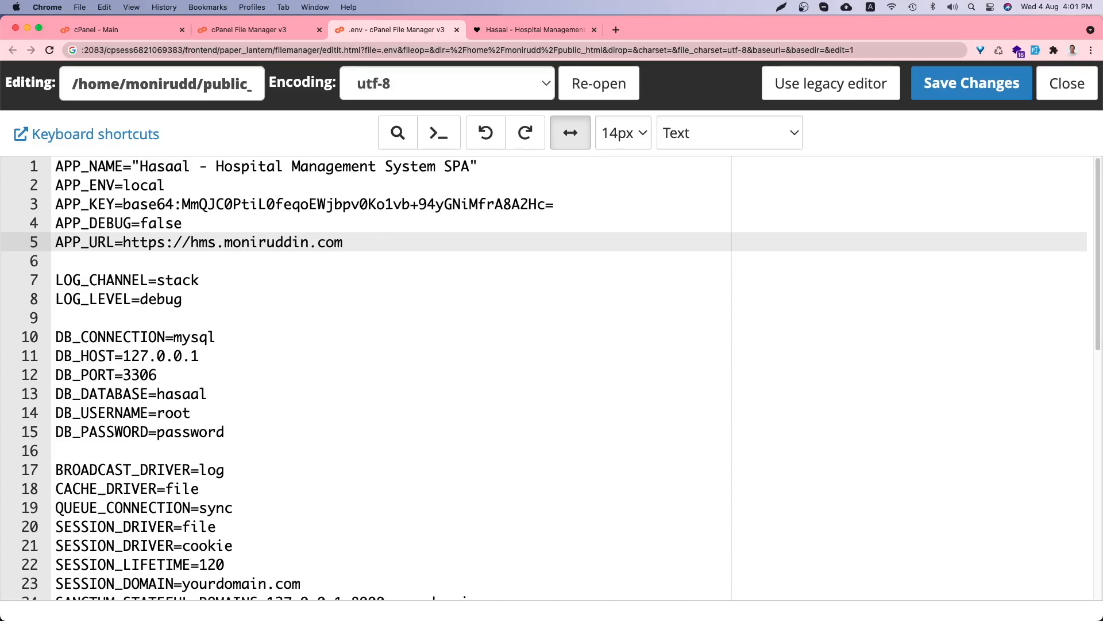
key("Left")
key("Left")
key("Left")
key("Left")
key("shift+Right")
key("shift+Right")
key("shift+Right")
key("shift+Right")
key("BackSpace")
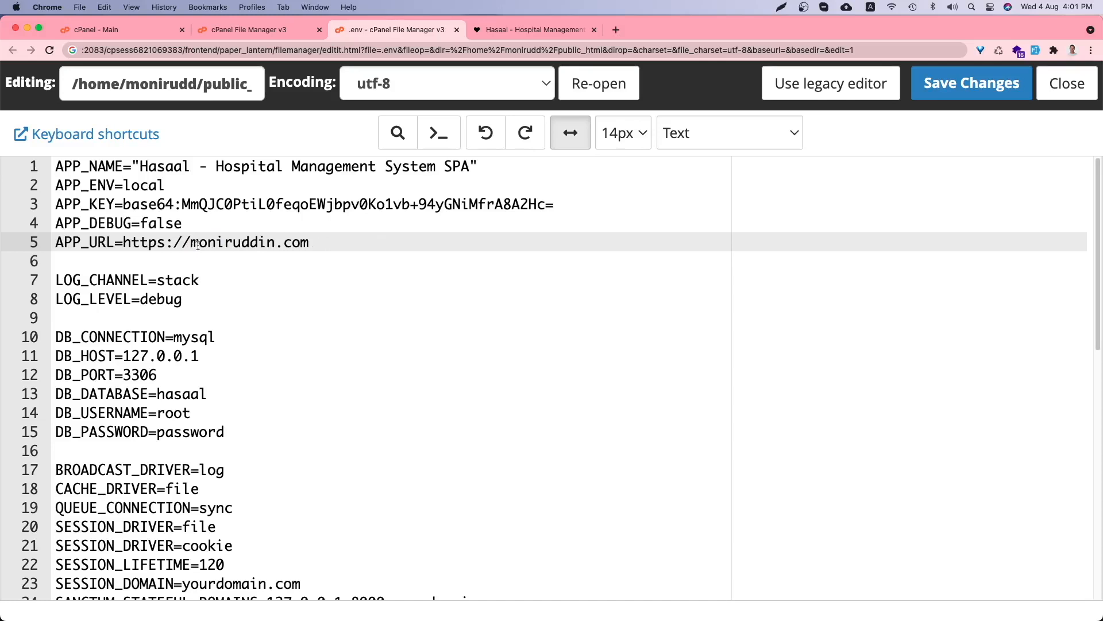
left_click(310, 242)
left_click_drag(311, 242, 123, 242)
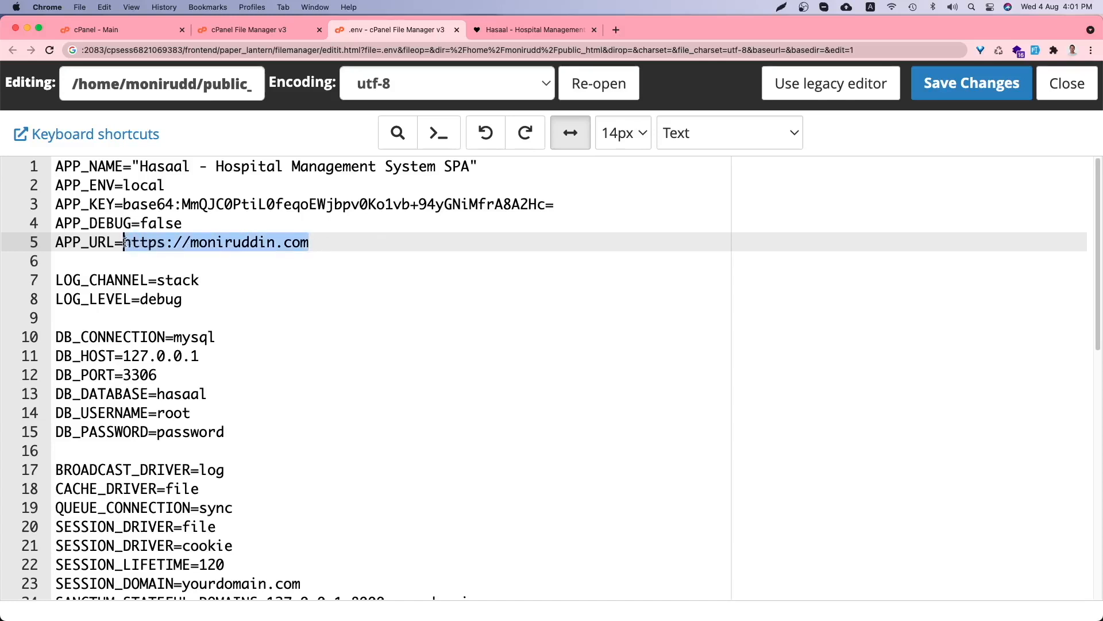
key("super+c")
- Paste the hosting database name, user and password into DB_DATABASE, DB_USERNAME and DB_PASSWORD
scroll(218, 258, "down", 3)
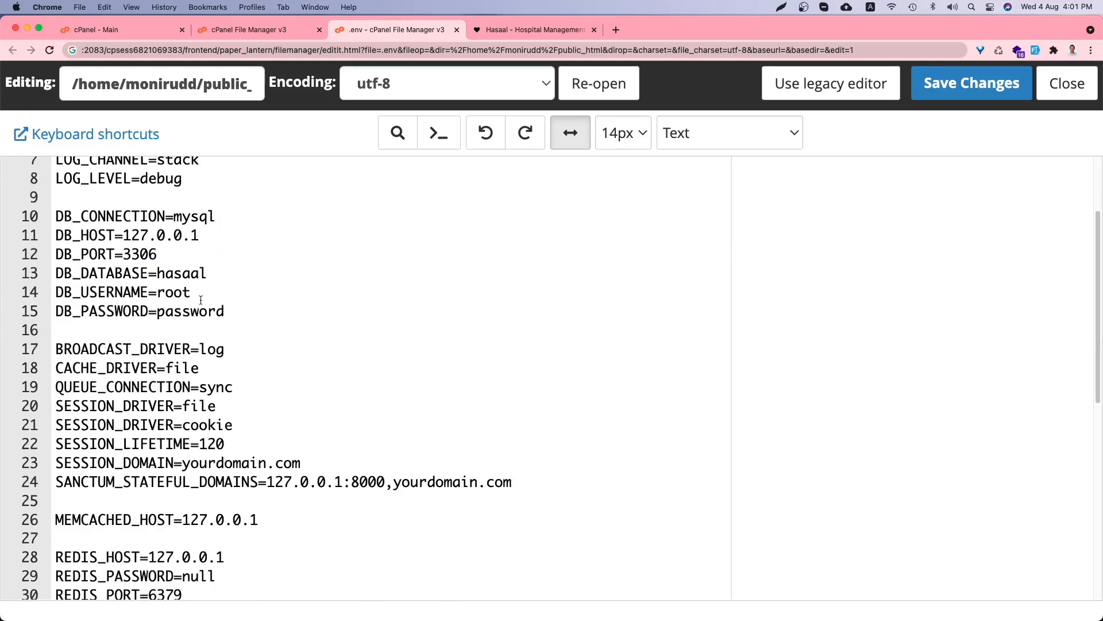
double_click(164, 276)
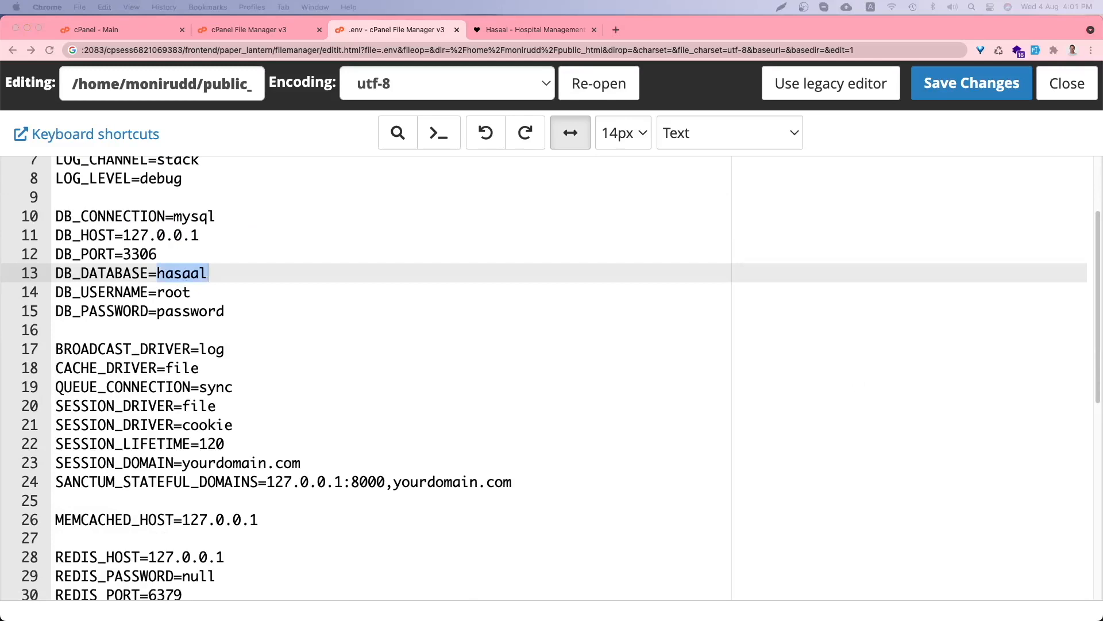
key("super+v")
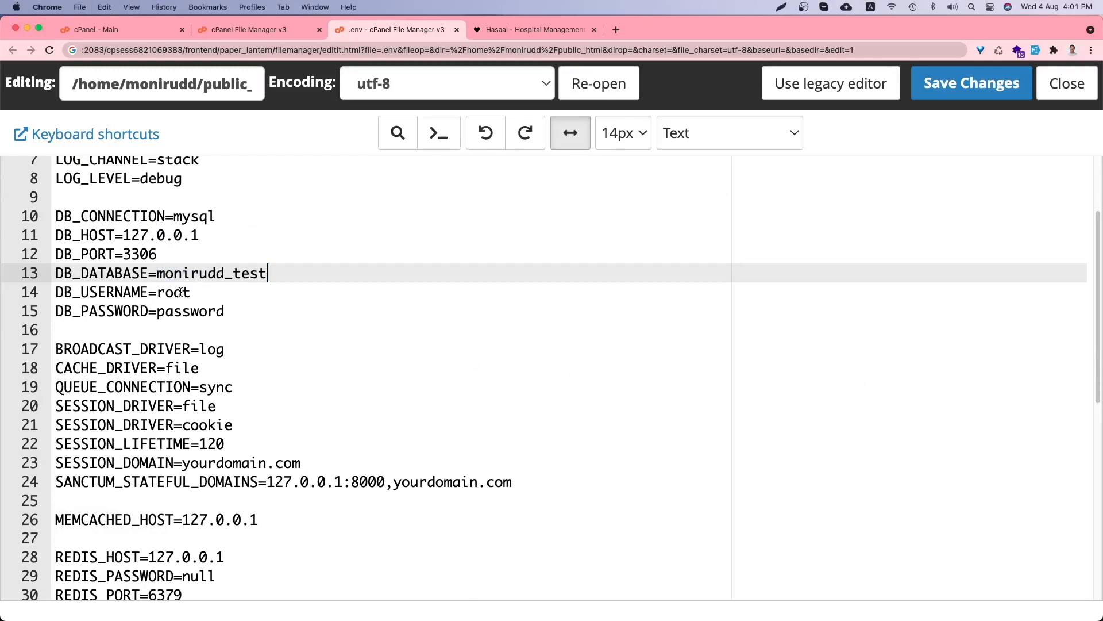
left_click(183, 292)
double_click(182, 291)
key("super+v")
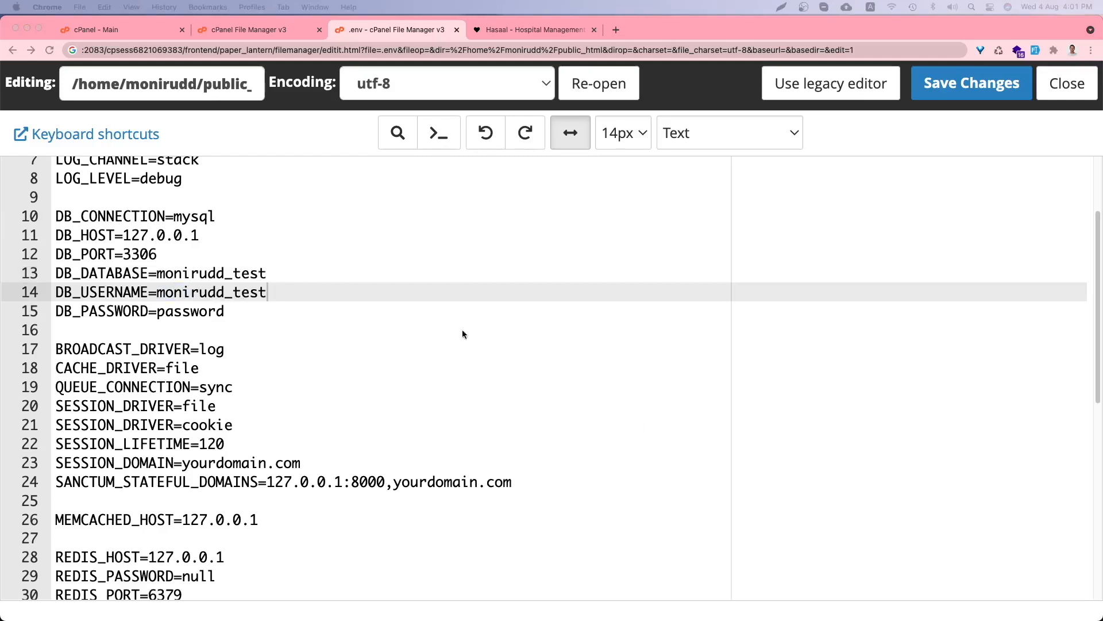
double_click(195, 313)
key("super+v")
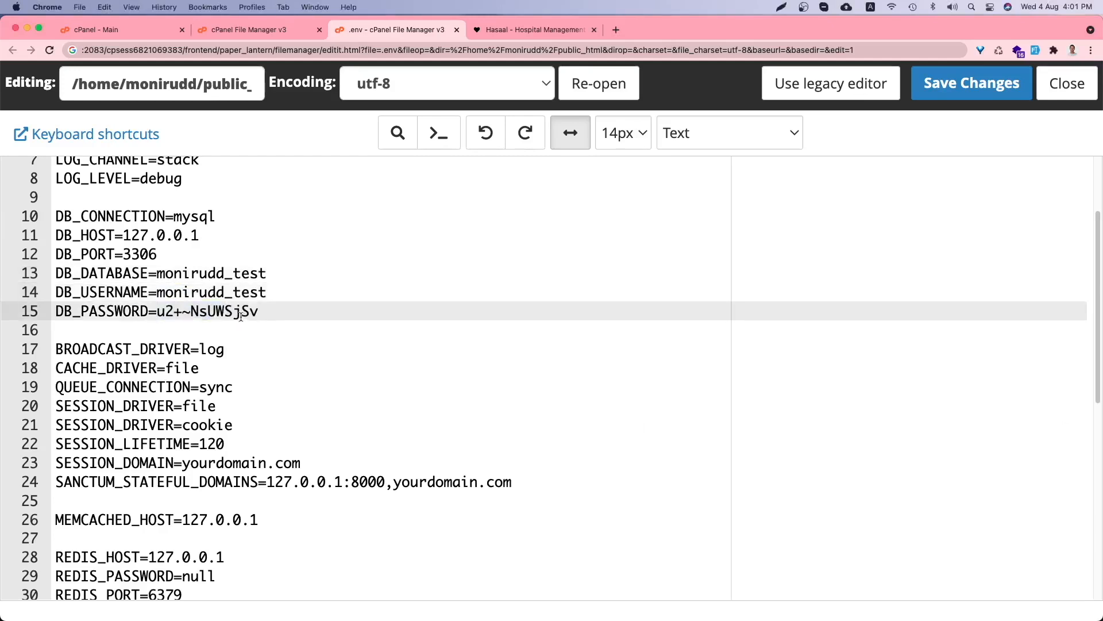
scroll(238, 316, "up", 3)
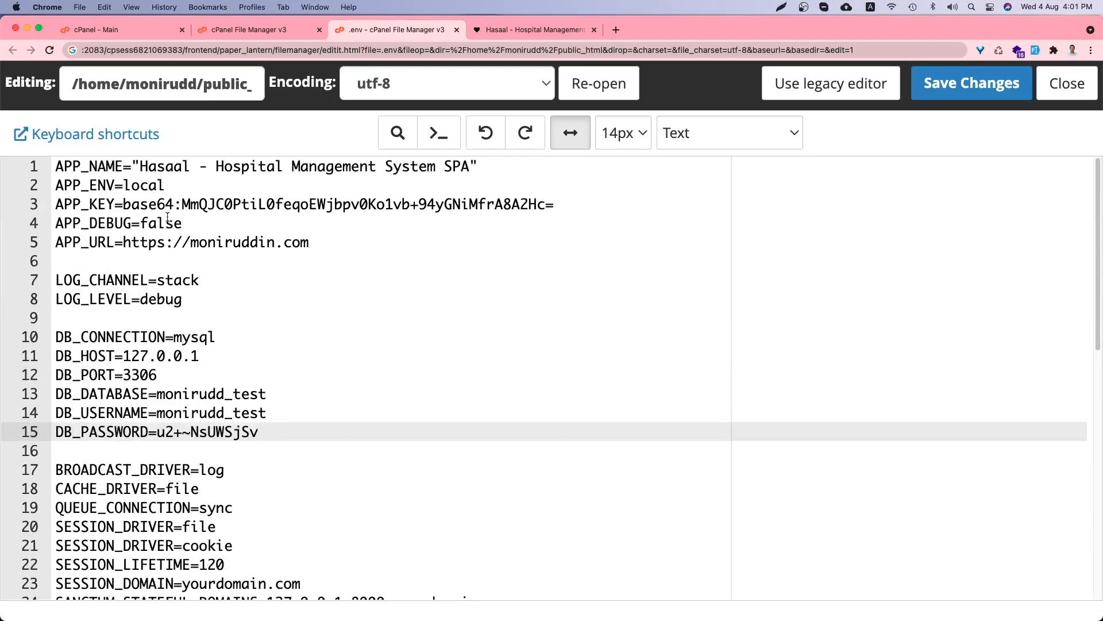
scroll(190, 258, "down", 5)
scroll(145, 268, "up", 3)
scroll(180, 267, "down", 3)
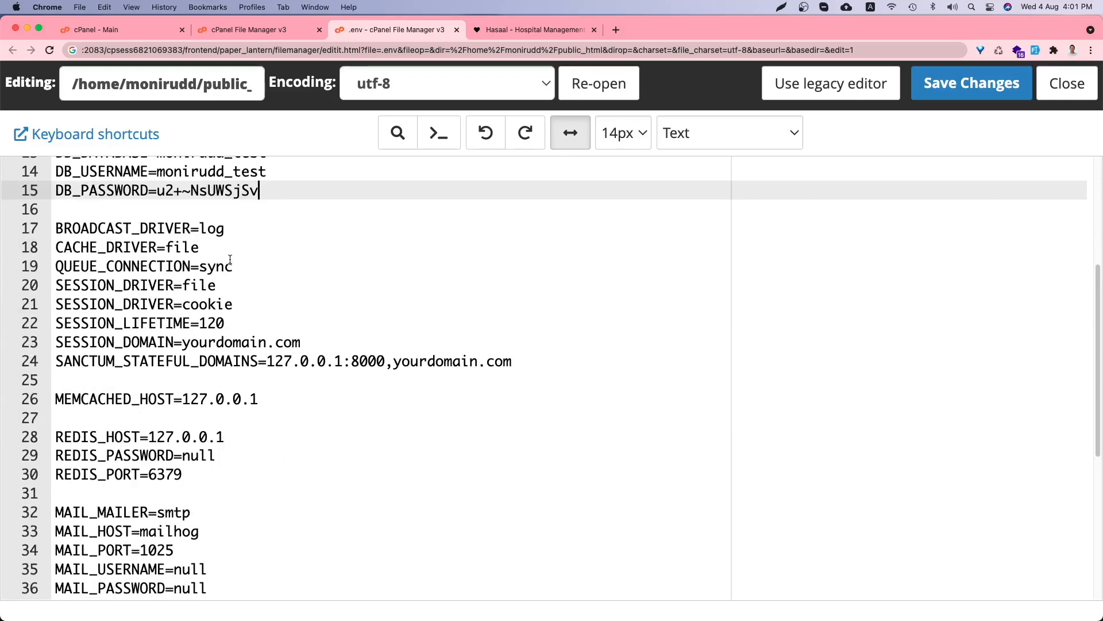
- Replace yourdomain.com with subdomain.domain.com on the SESSION_DOMAIN and Sanctum lines
left_click_drag(183, 342, 341, 345)
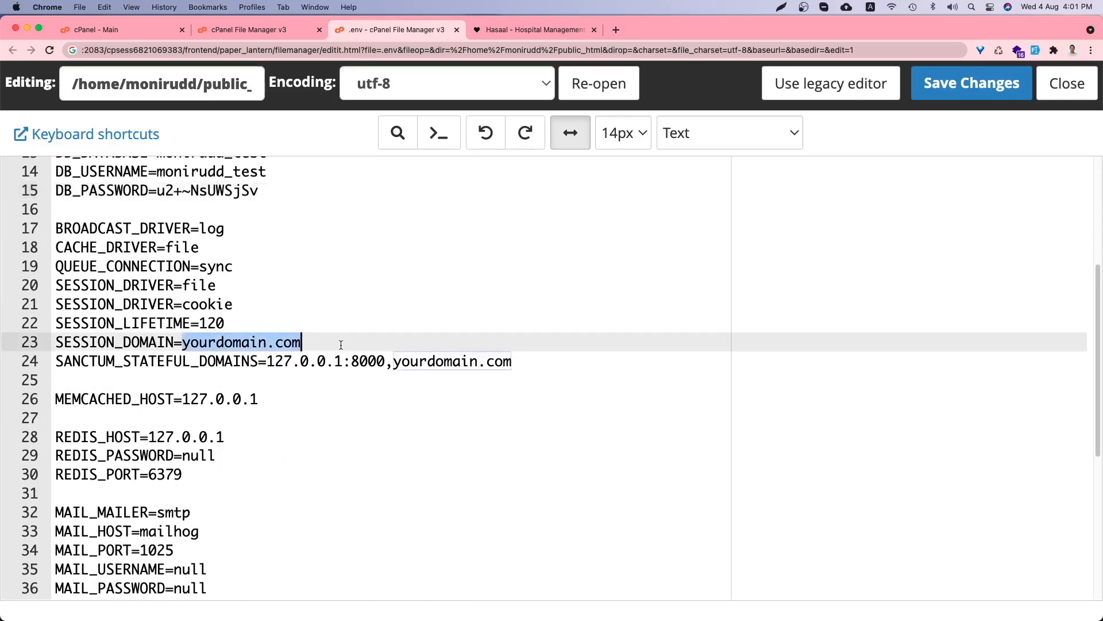
type("sub")
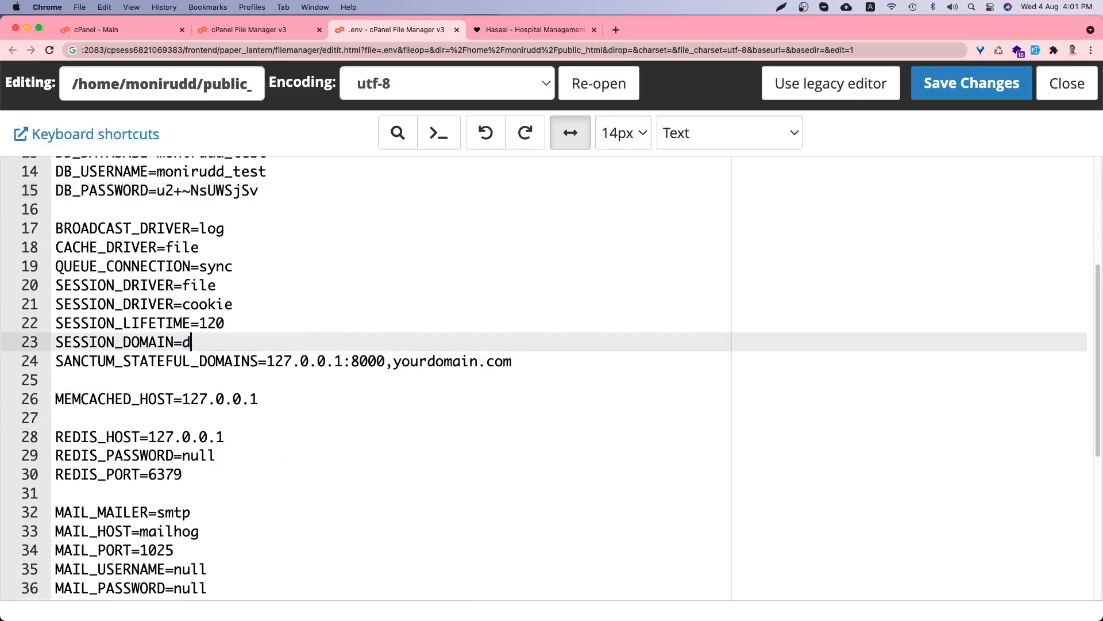
type("domain.domain.com")
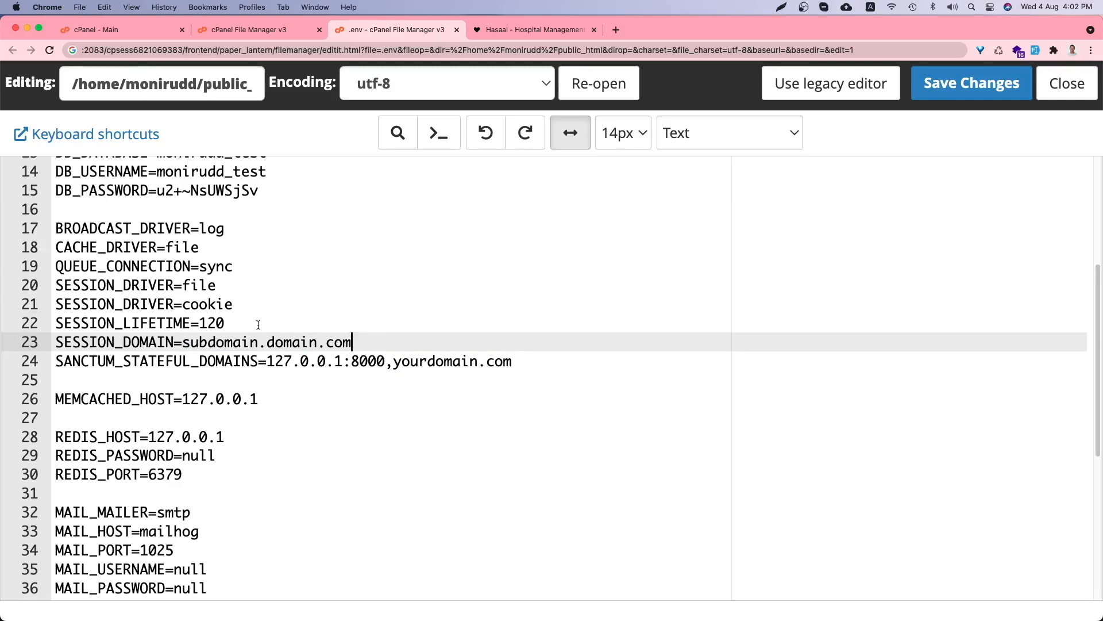
left_click_drag(367, 342, 183, 343)
key("super+c")
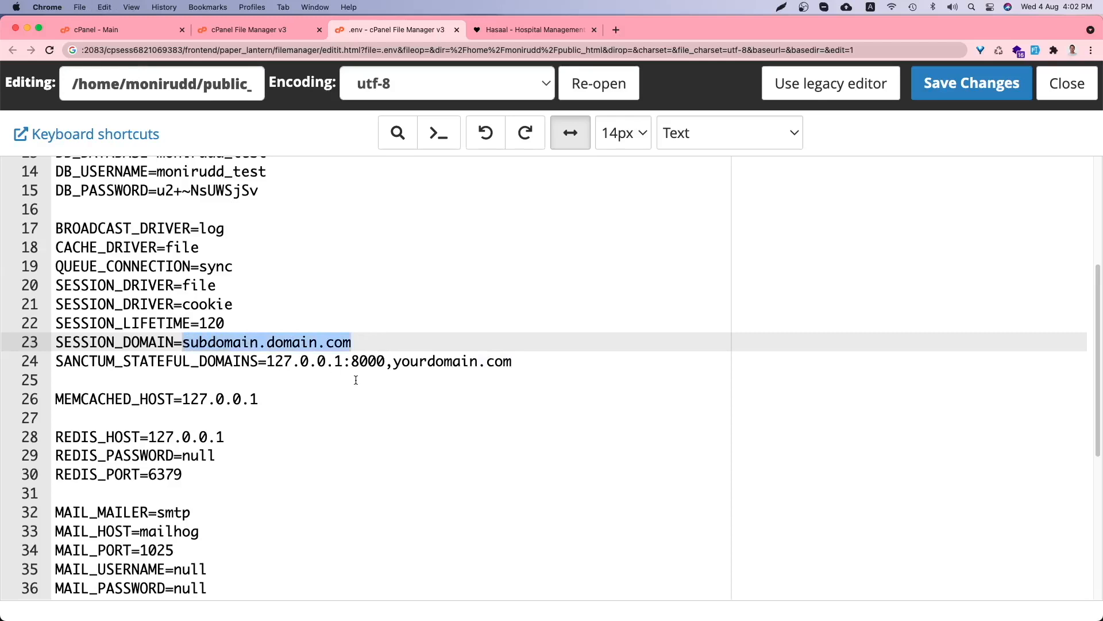
left_click_drag(394, 361, 524, 360)
key("super+v")
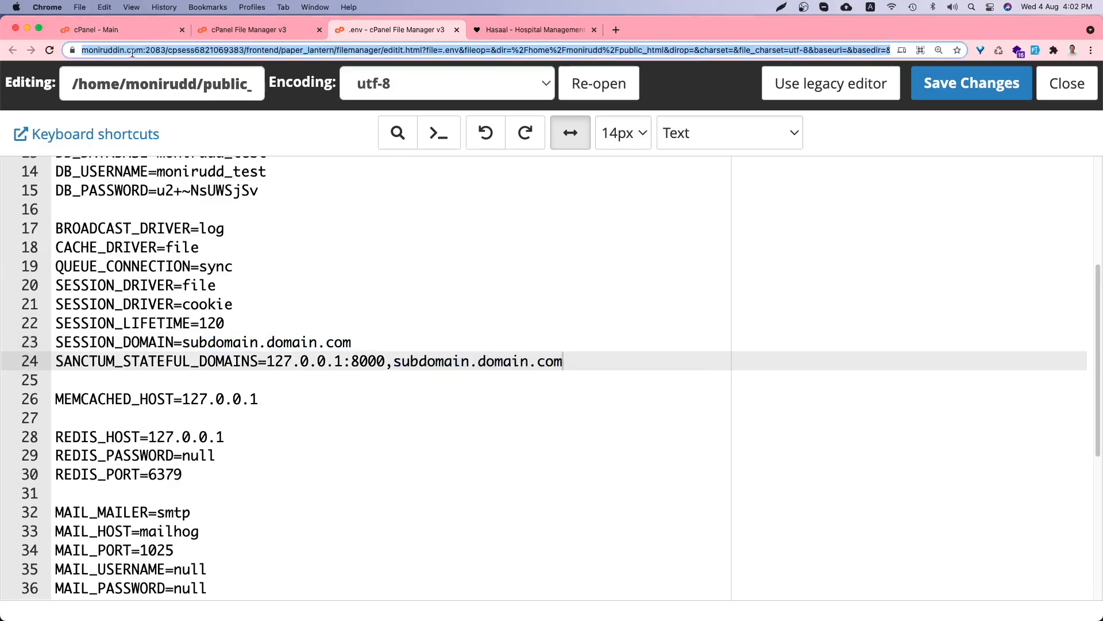
- Paste the live domain into lines 23 and 24 and save the .env file
left_click_drag(166, 50, 108, 50)
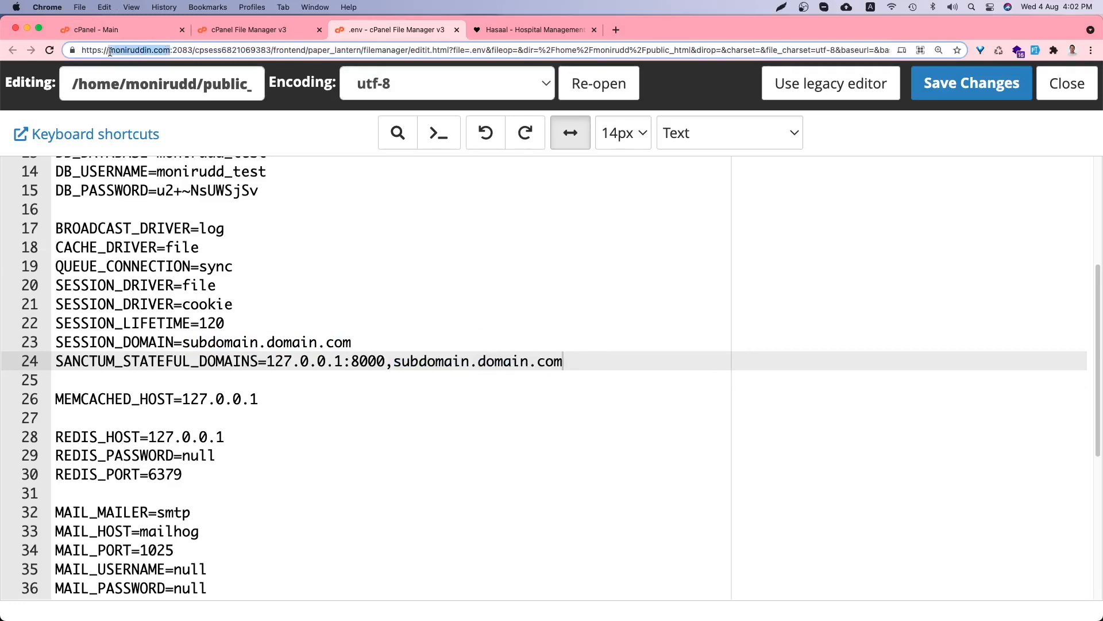
left_click(241, 300)
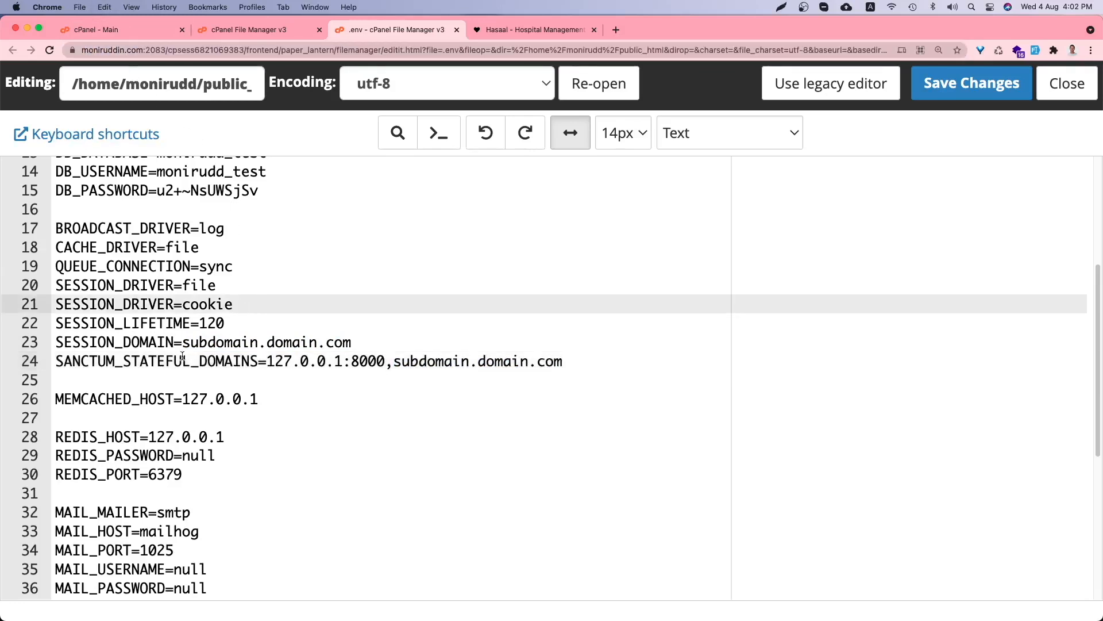
left_click_drag(182, 343, 352, 344)
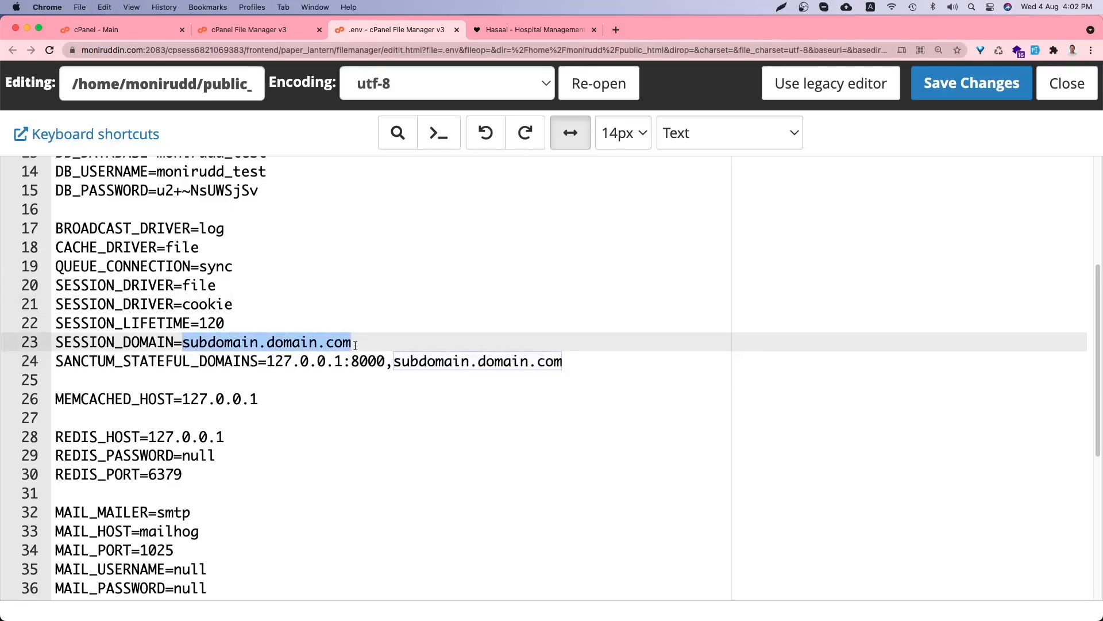
key("super+v")
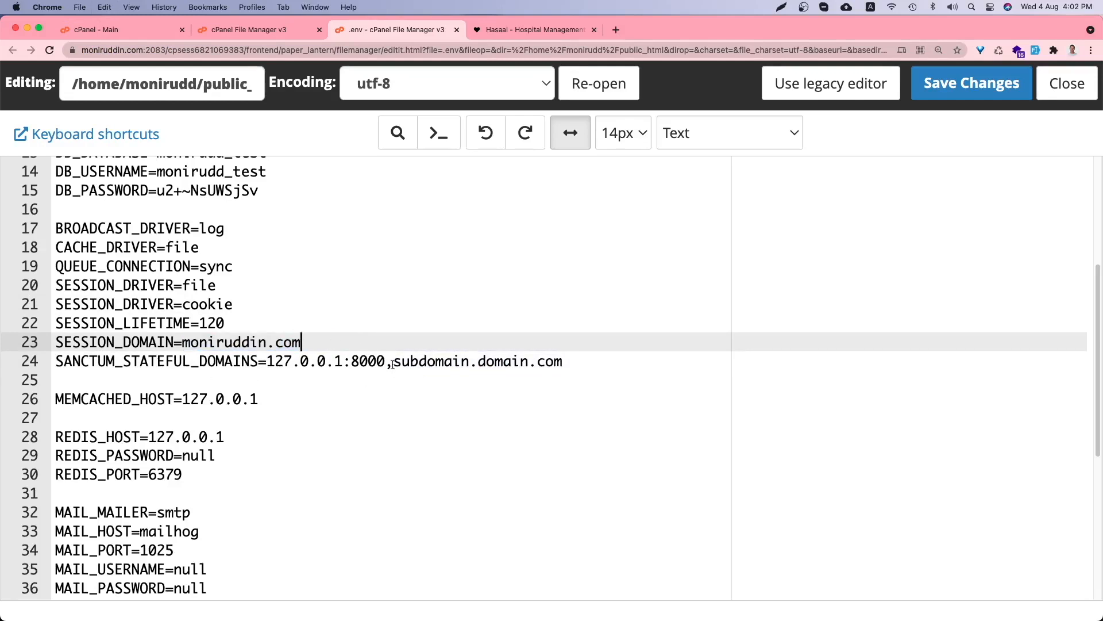
left_click_drag(393, 365, 645, 362)
key("cmd+v")
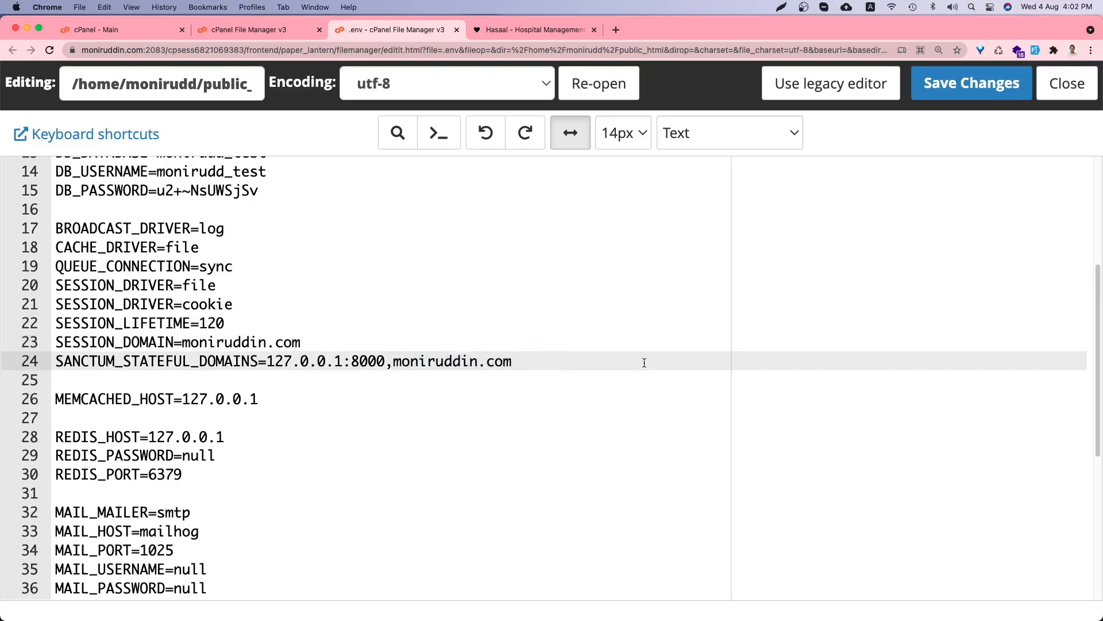
left_click(975, 84)
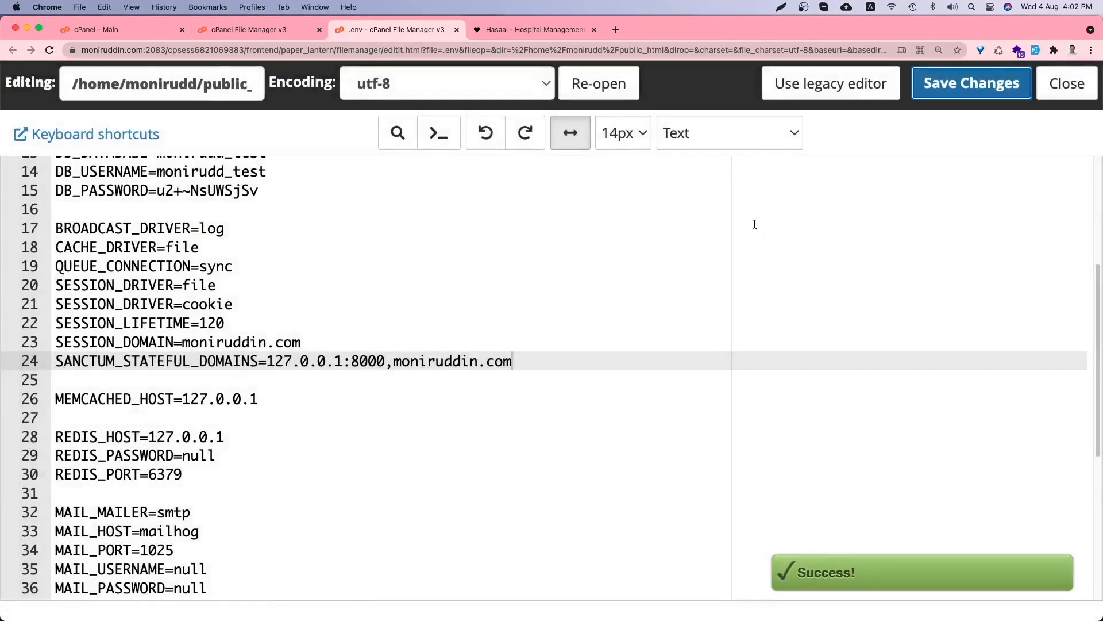
key("super+0")
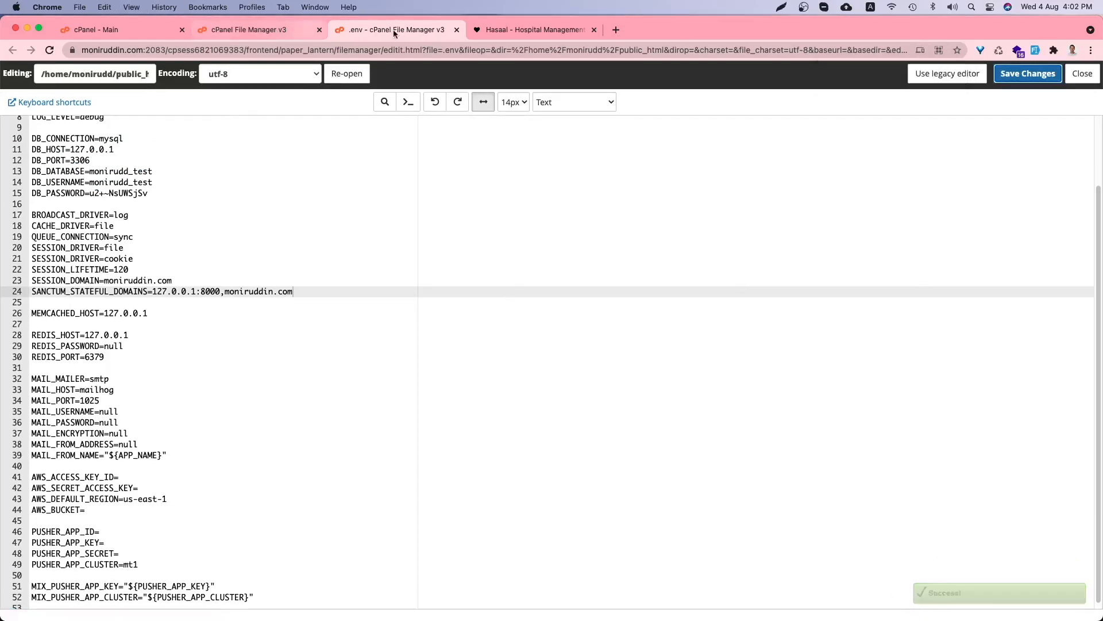
- Close the .env editor and load moniruddin.com in a new tab to reach the Hasaal login page
left_click(457, 29)
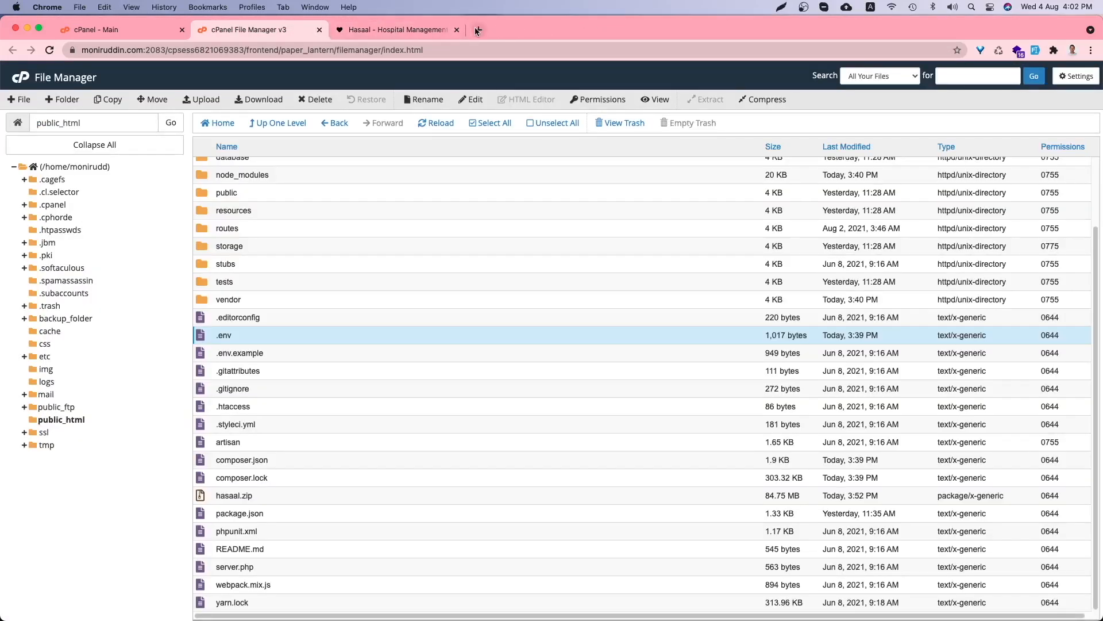
left_click(474, 30)
type("moni")
key("Return")
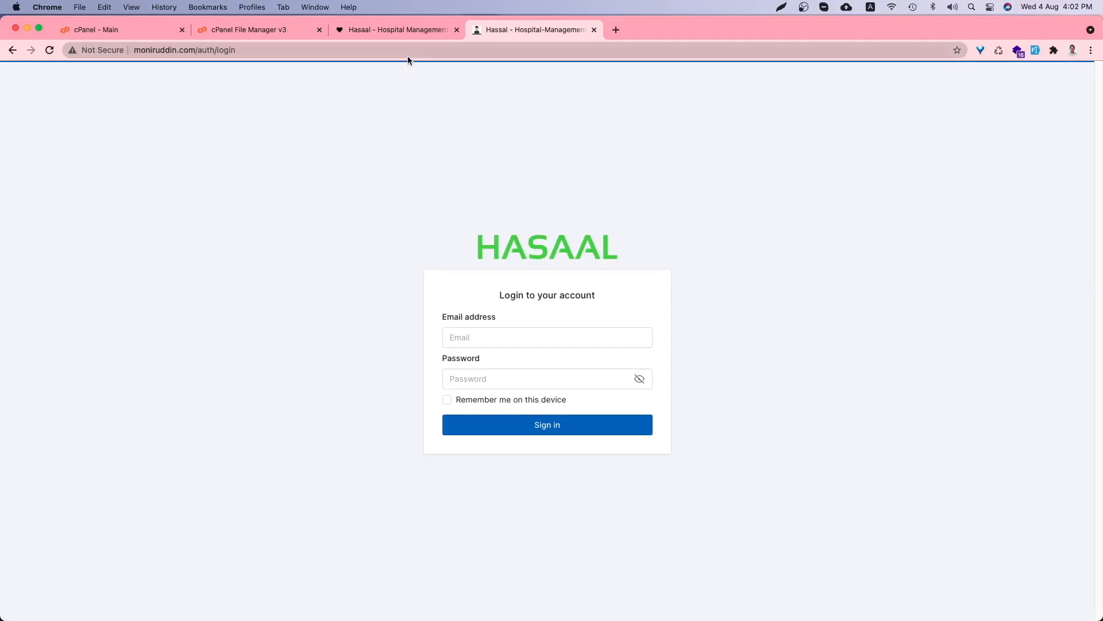
- Copy the admin email from the documentation's User Accounts section into the login email field
left_click(362, 39)
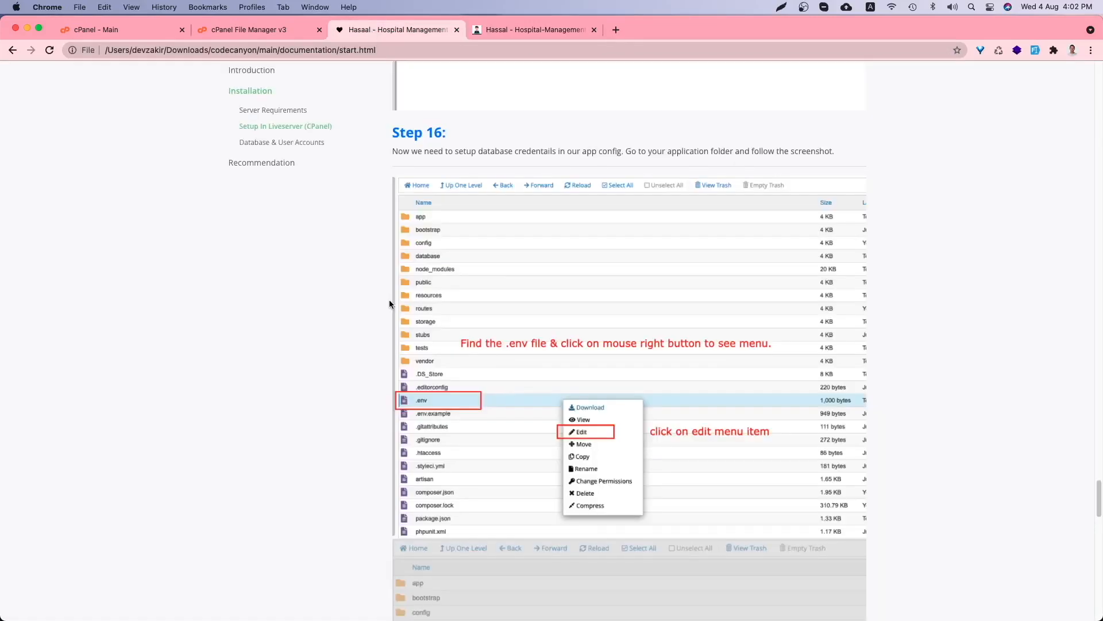
scroll(389, 303, "down", 10)
scroll(388, 303, "down", 2)
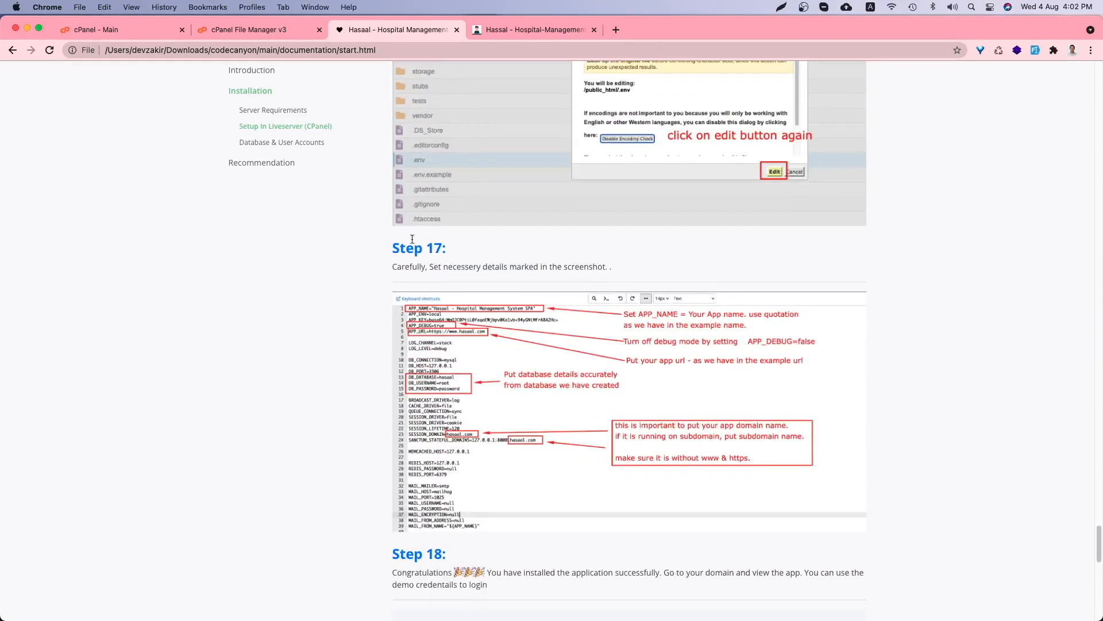
scroll(508, 310, "down", 5)
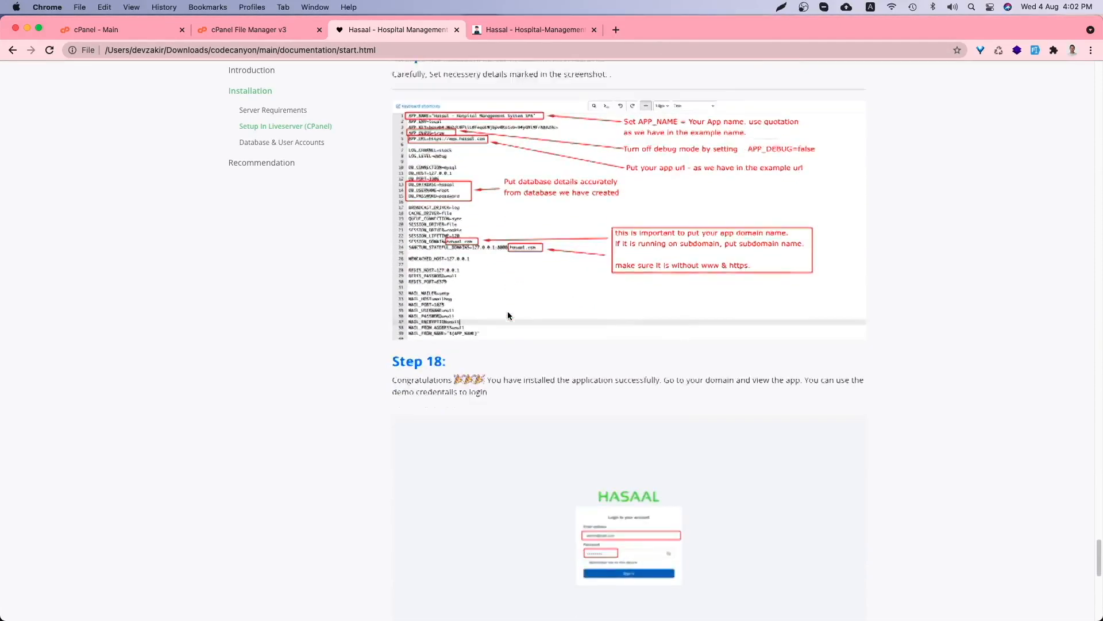
scroll(461, 335, "down", 7)
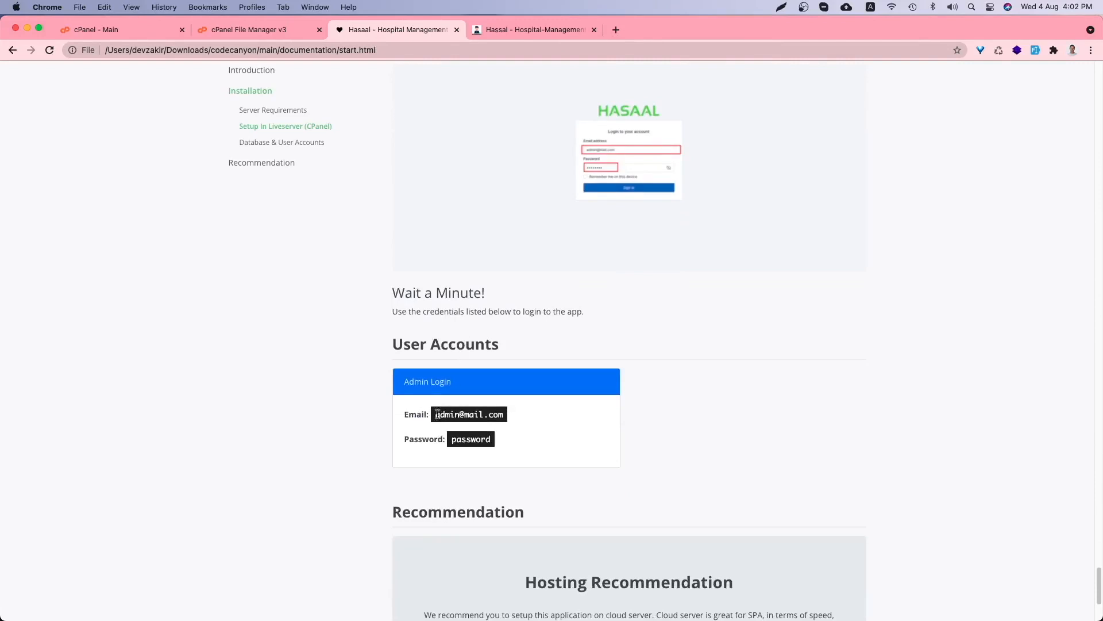
left_click_drag(435, 414, 505, 421)
left_click(519, 32)
left_click(486, 342)
key("super+v")
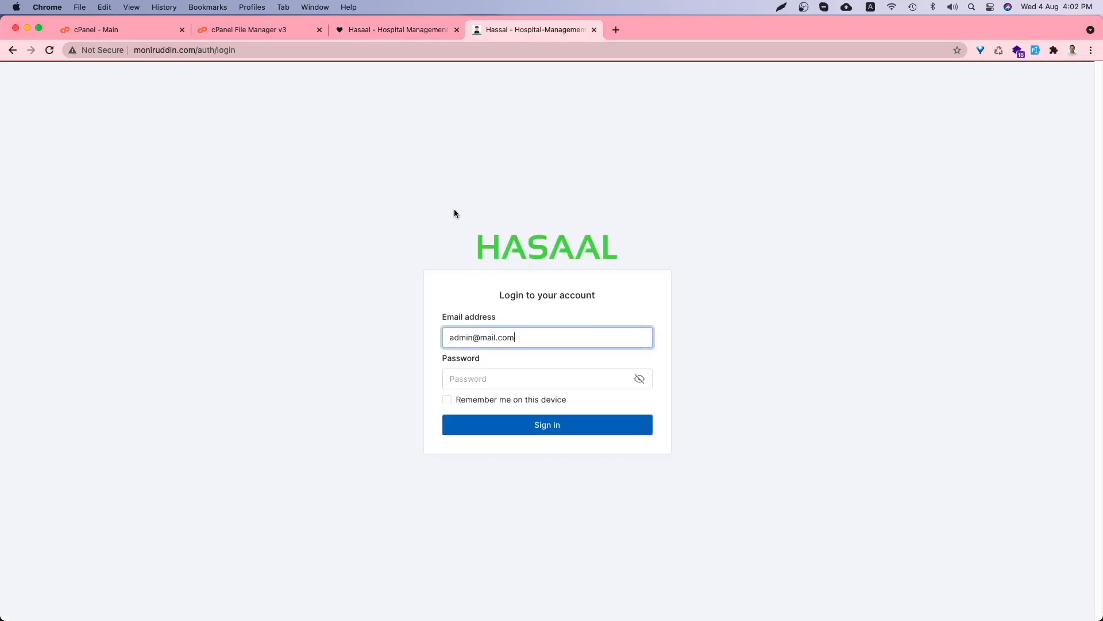
- Paste the admin password, tick Remember me on this device, and submit the sign-in
left_click(411, 30)
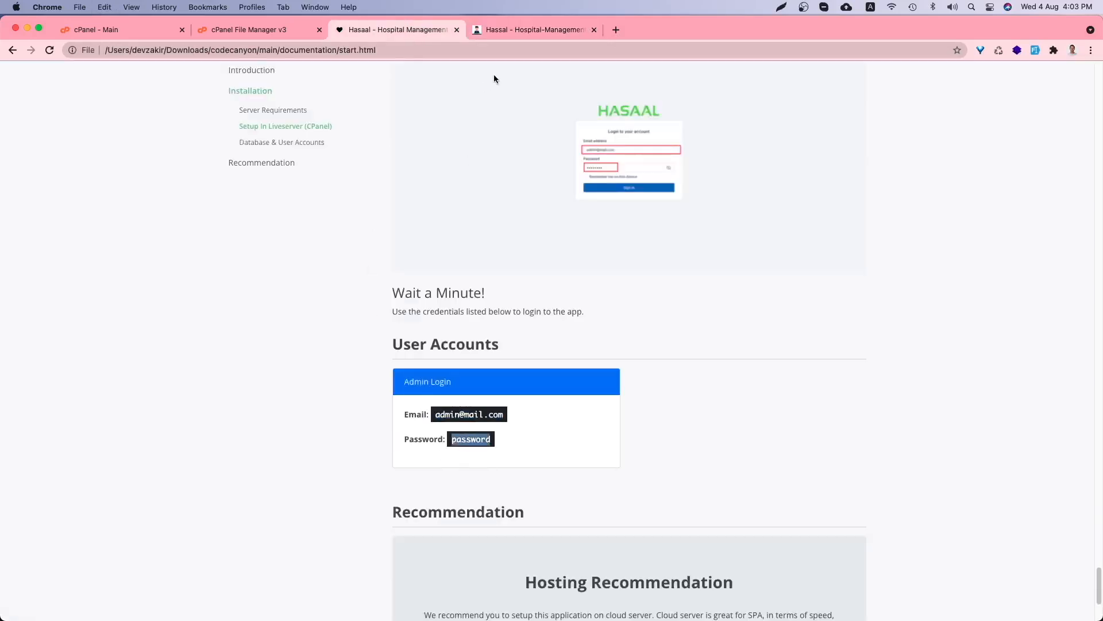
left_click(505, 31)
left_click(492, 384)
key("super+v")
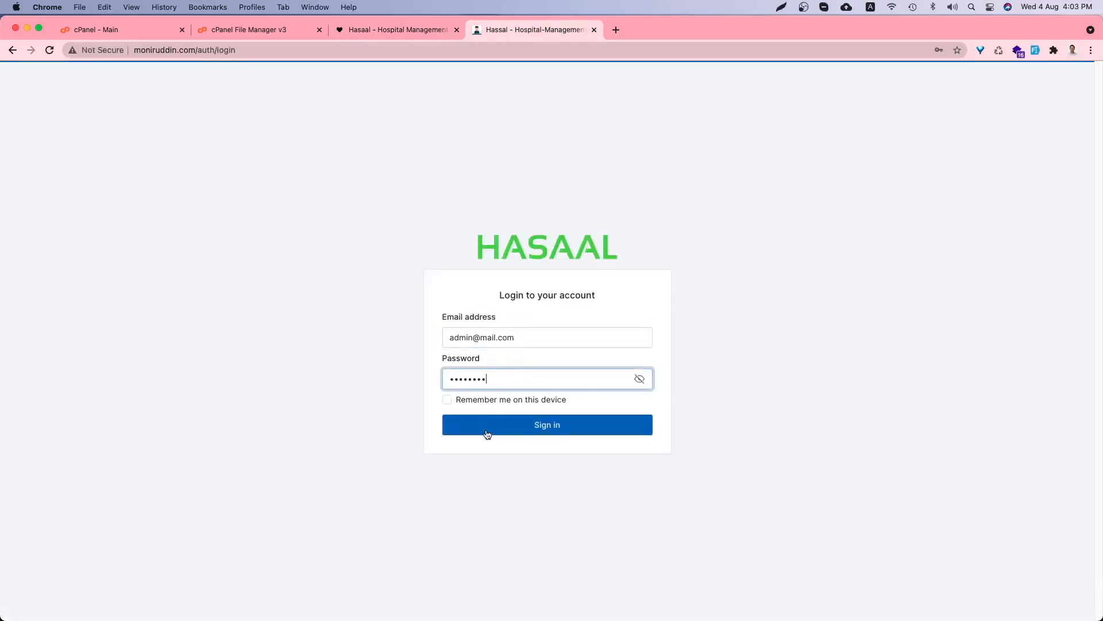
left_click(482, 402)
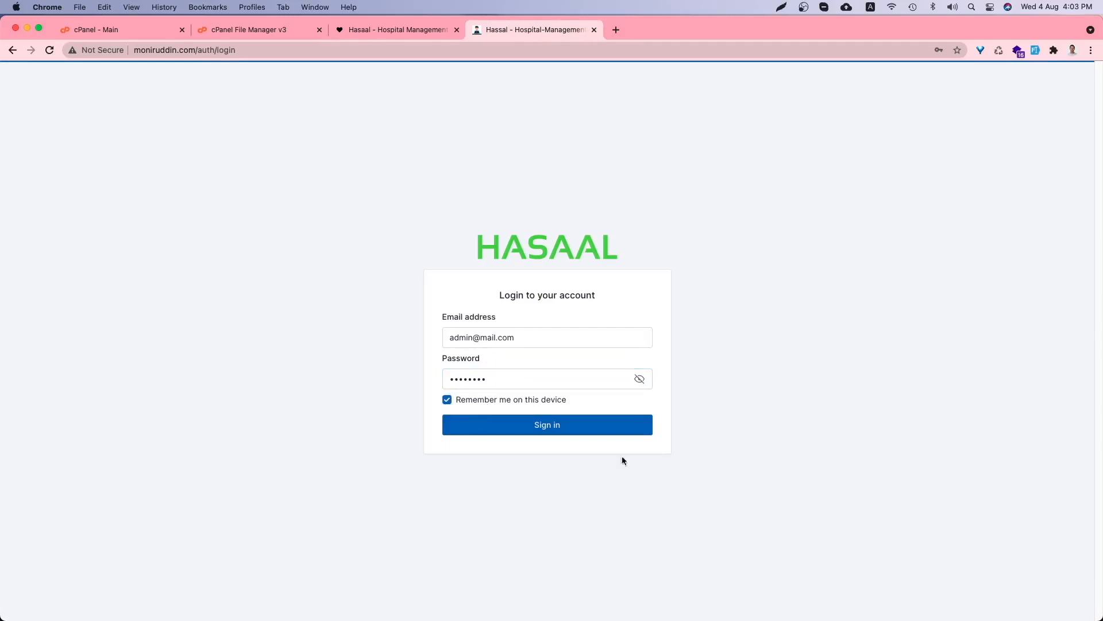
left_click(555, 424)
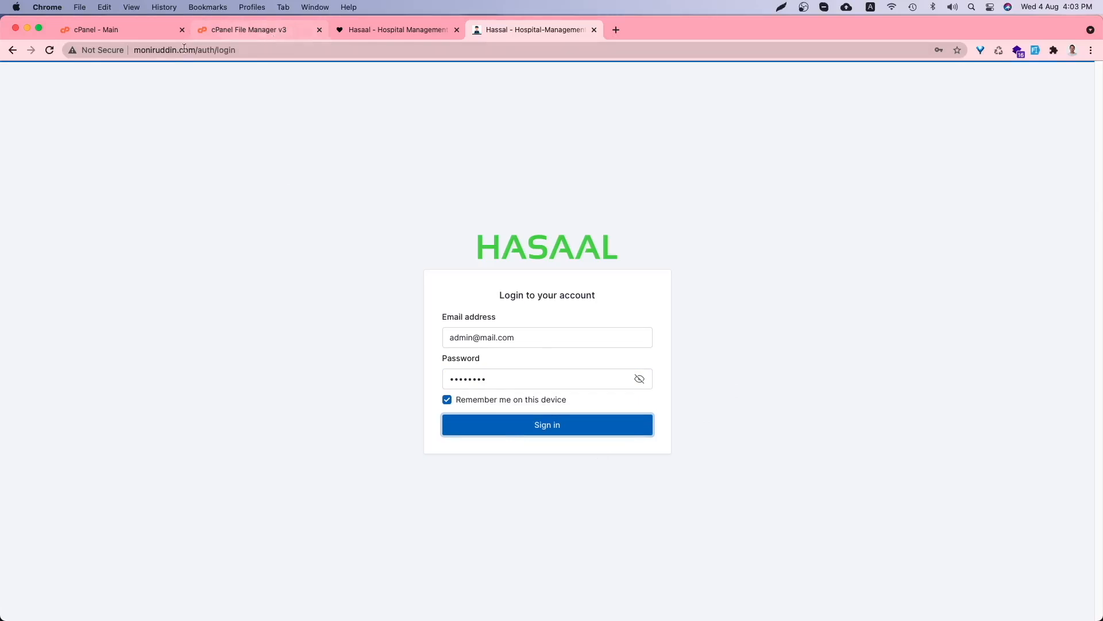
left_click(141, 50)
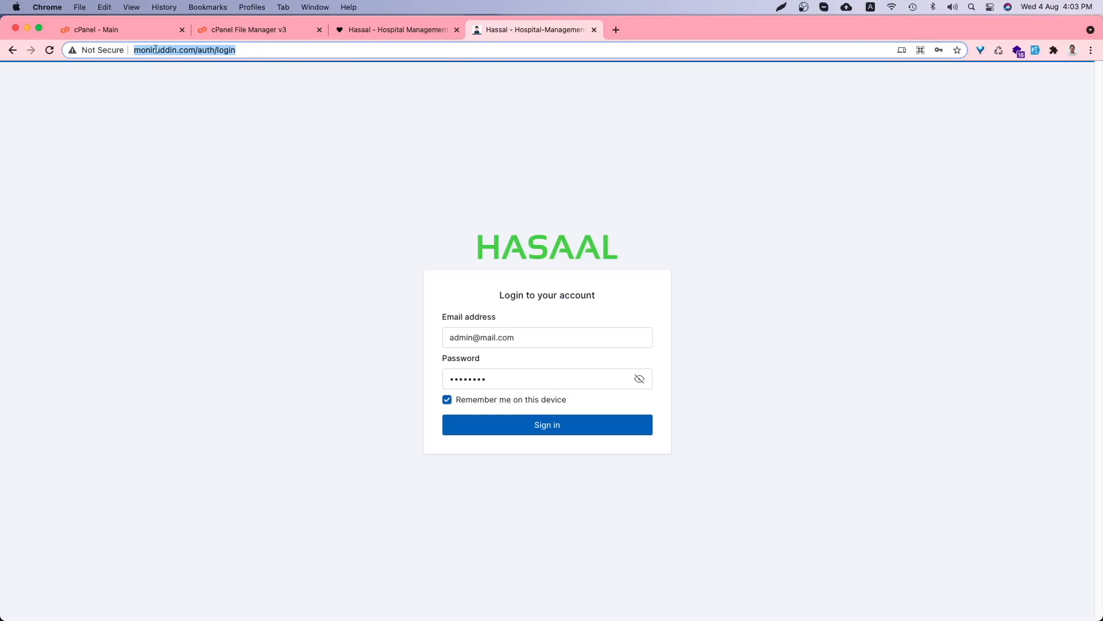
key("Left")
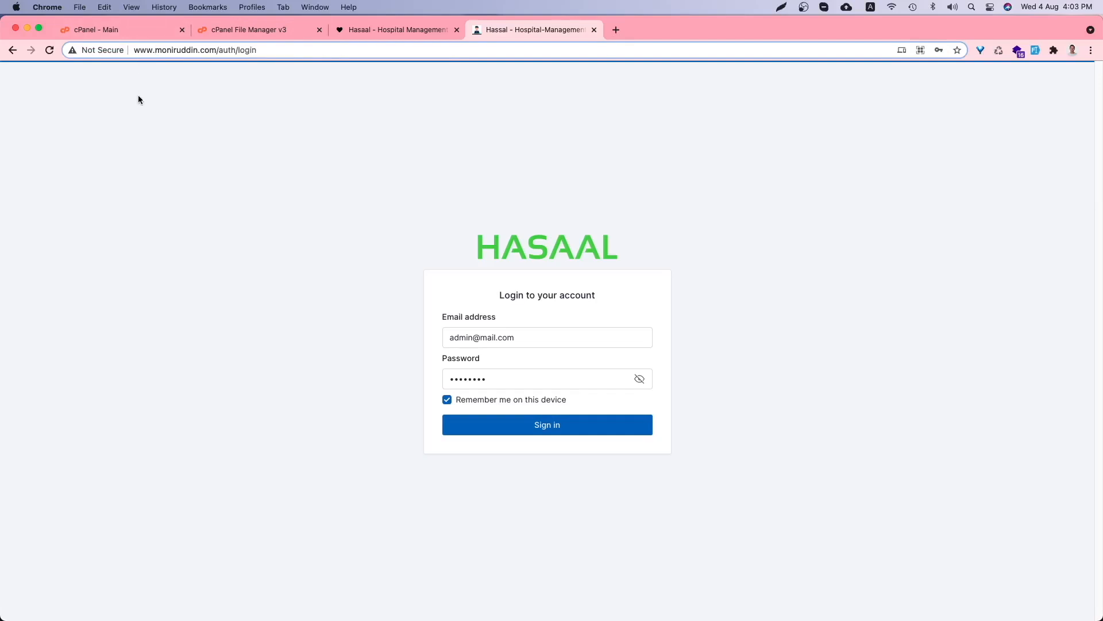
key("alt+BackSpace")
type("https://")
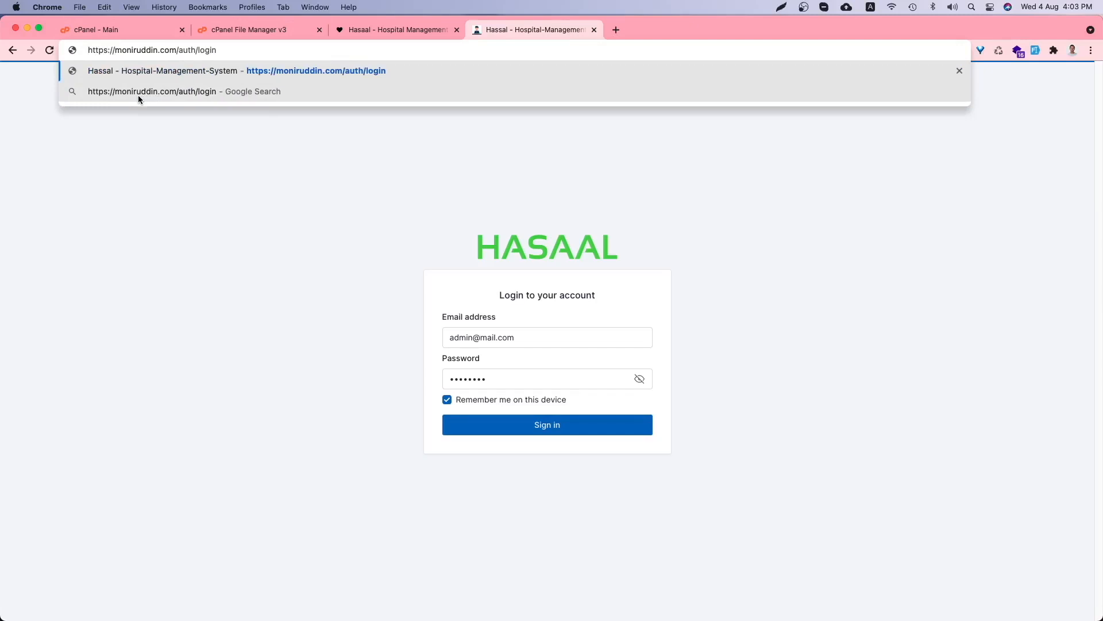
key("Return")
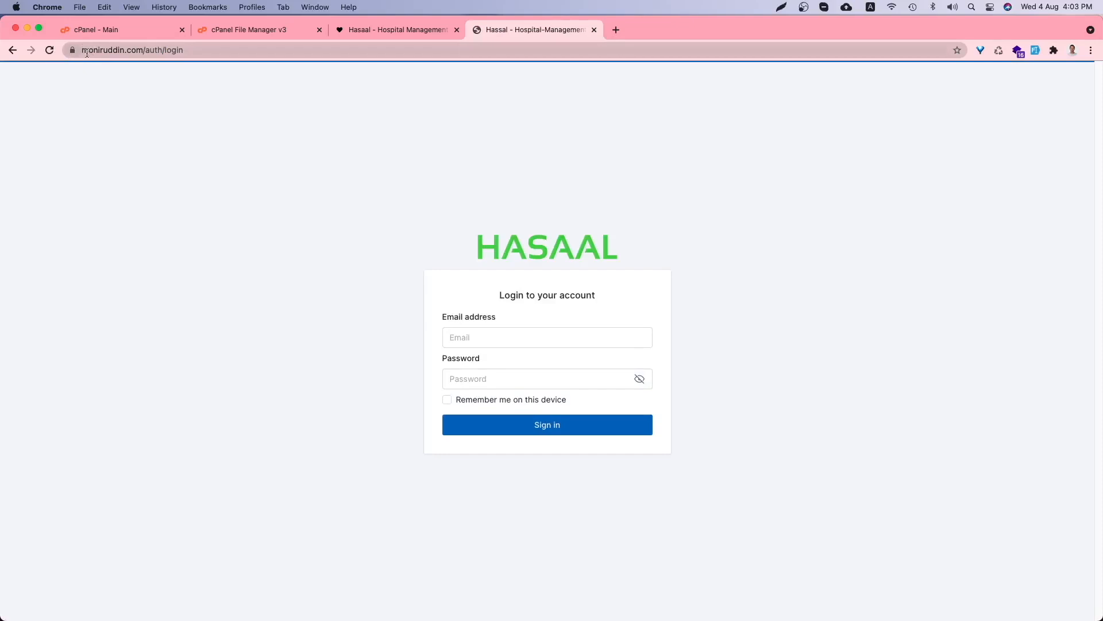
- Fill the email field with the full admin email copied from the documentation
left_click(473, 335)
type("admin@")
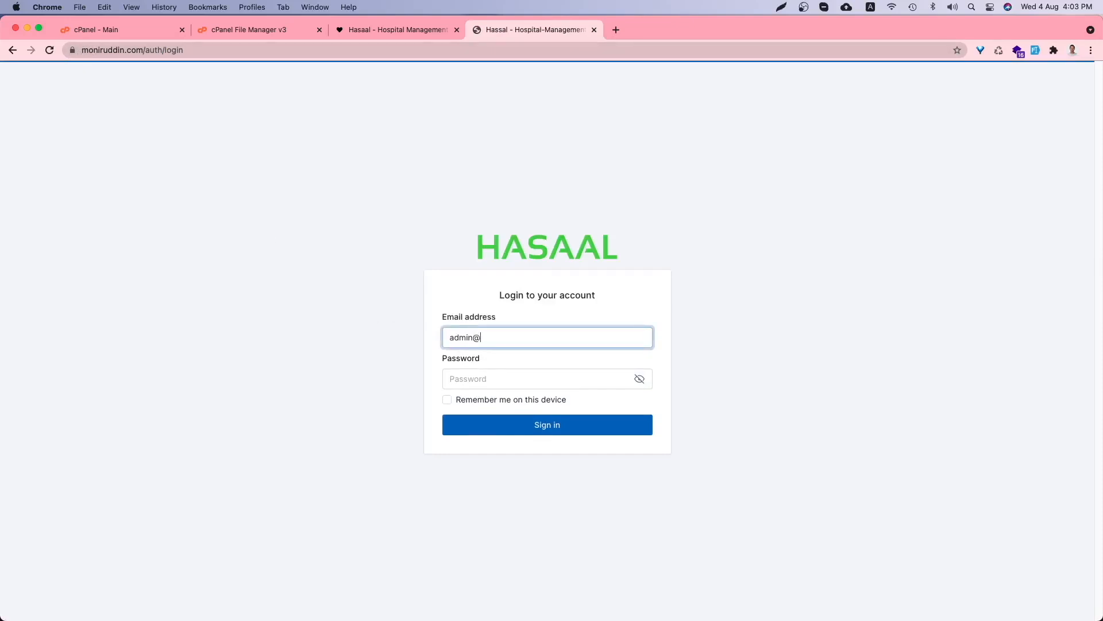
key("ctrl+shift+Tab")
triple_click(451, 416)
key("super+c")
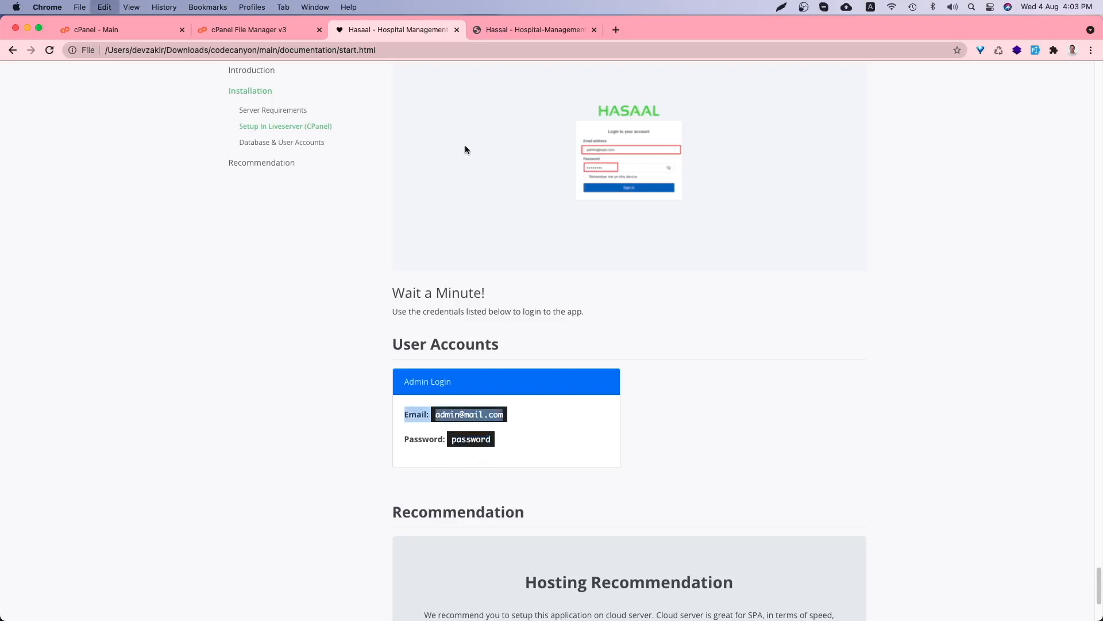
left_click_drag(436, 415, 523, 419)
key("super+c")
key("ctrl+Tab")
key("super+a")
key("super+v")
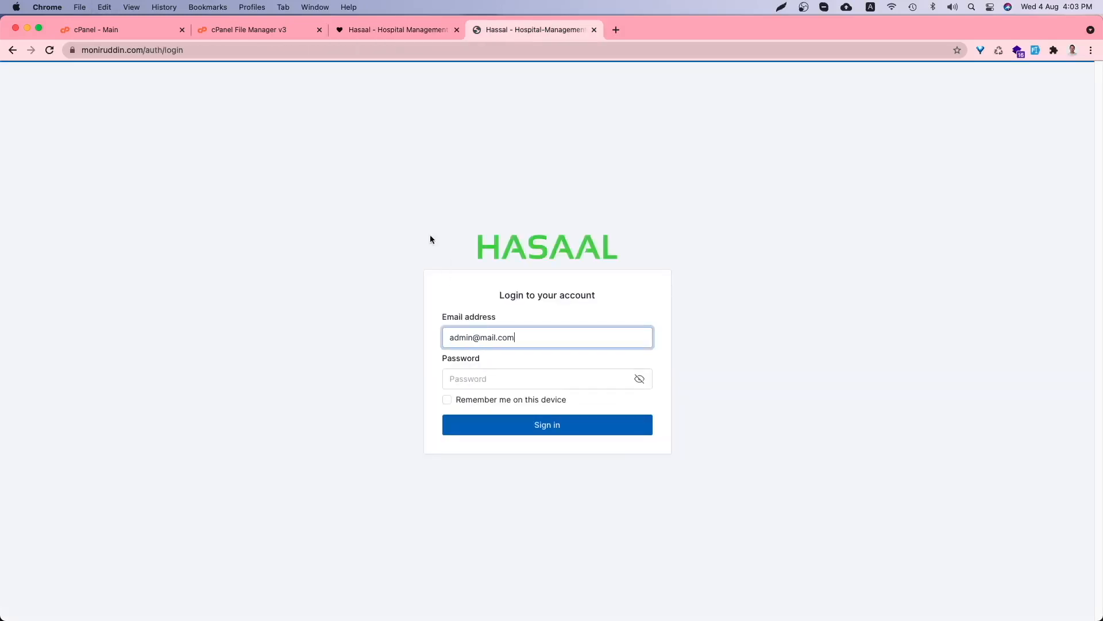
- Paste and verify the admin password, sign in, and dismiss Chrome's password popups
left_click(428, 30)
double_click(470, 439)
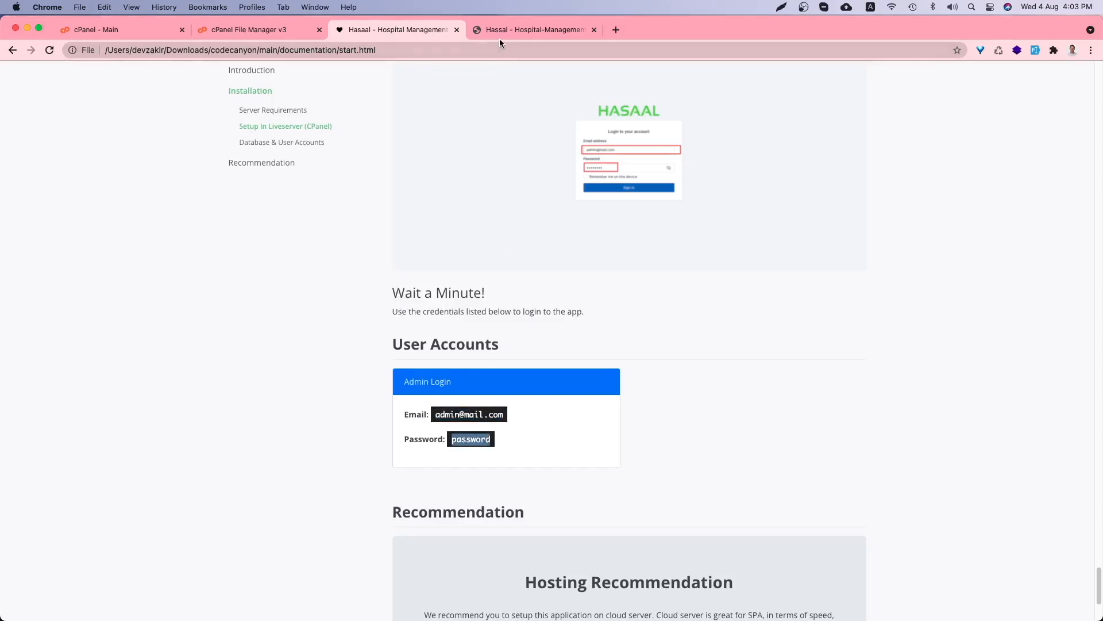
left_click(525, 35)
left_click(502, 379)
key("super+v")
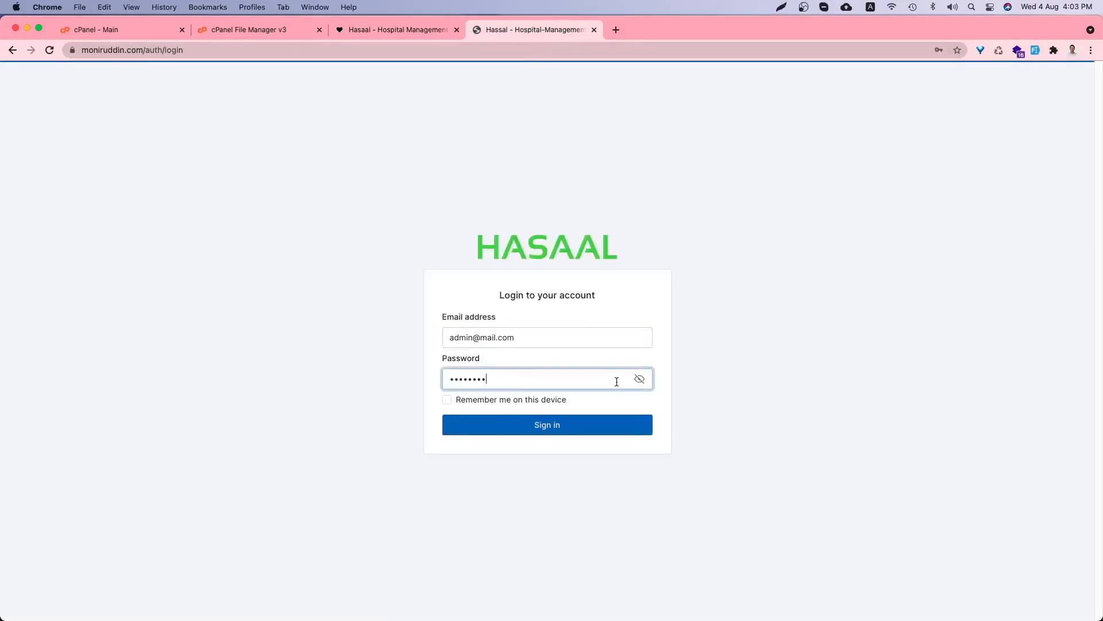
left_click(639, 381)
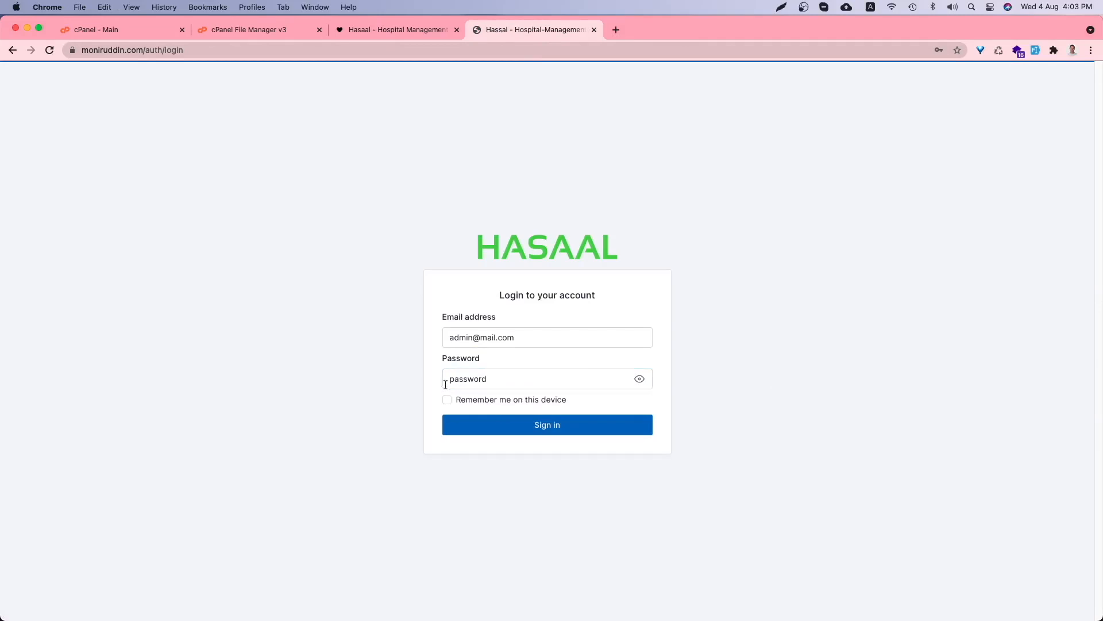
left_click(551, 430)
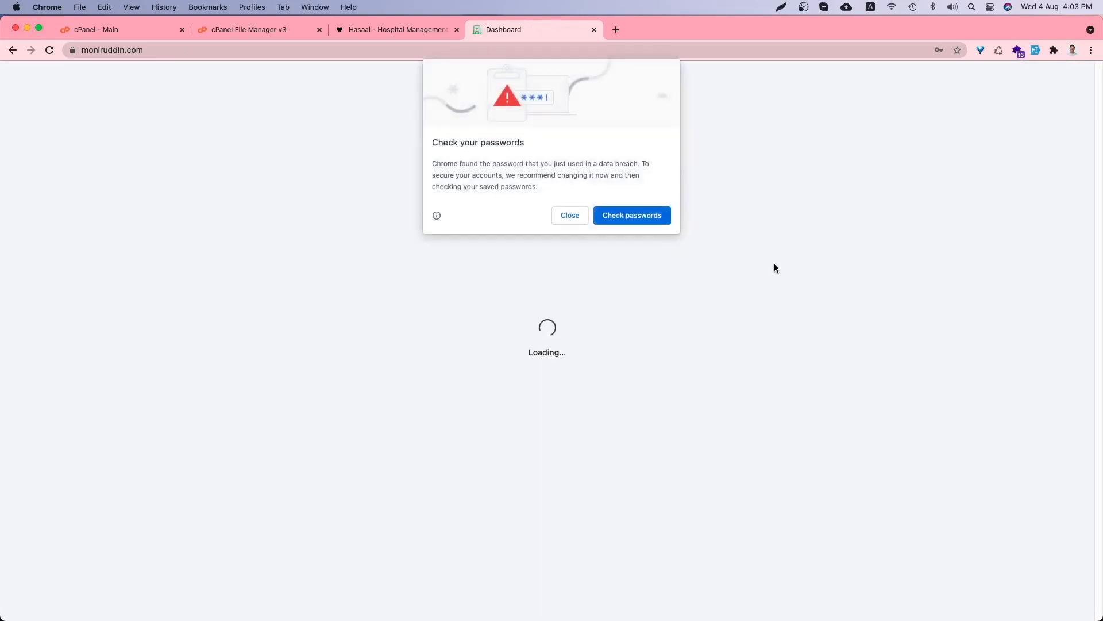
left_click(580, 218)
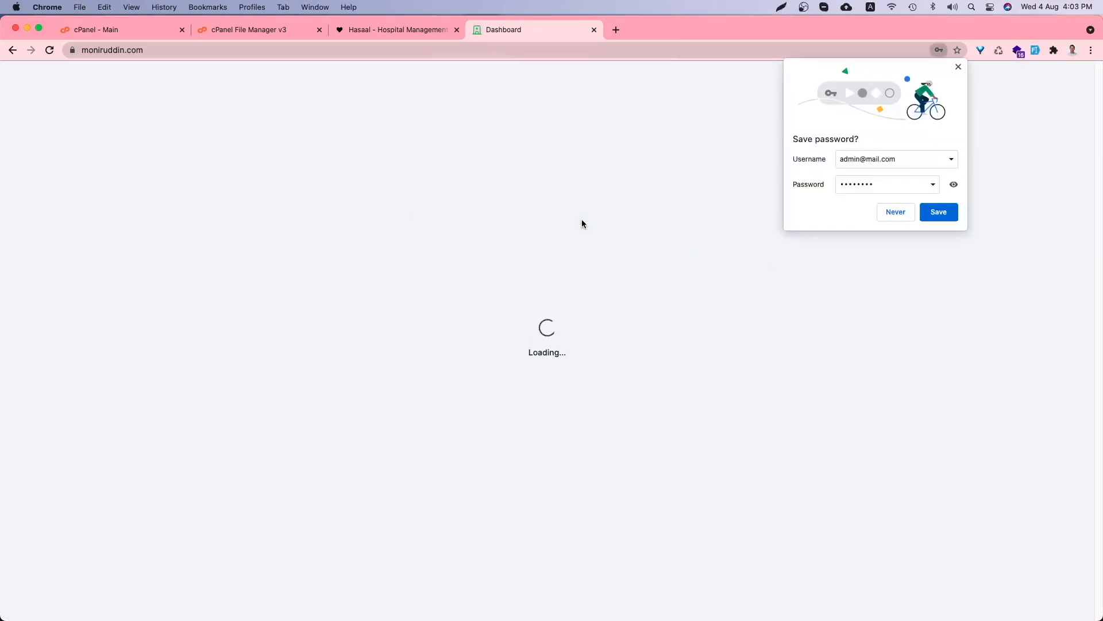
left_click(894, 211)
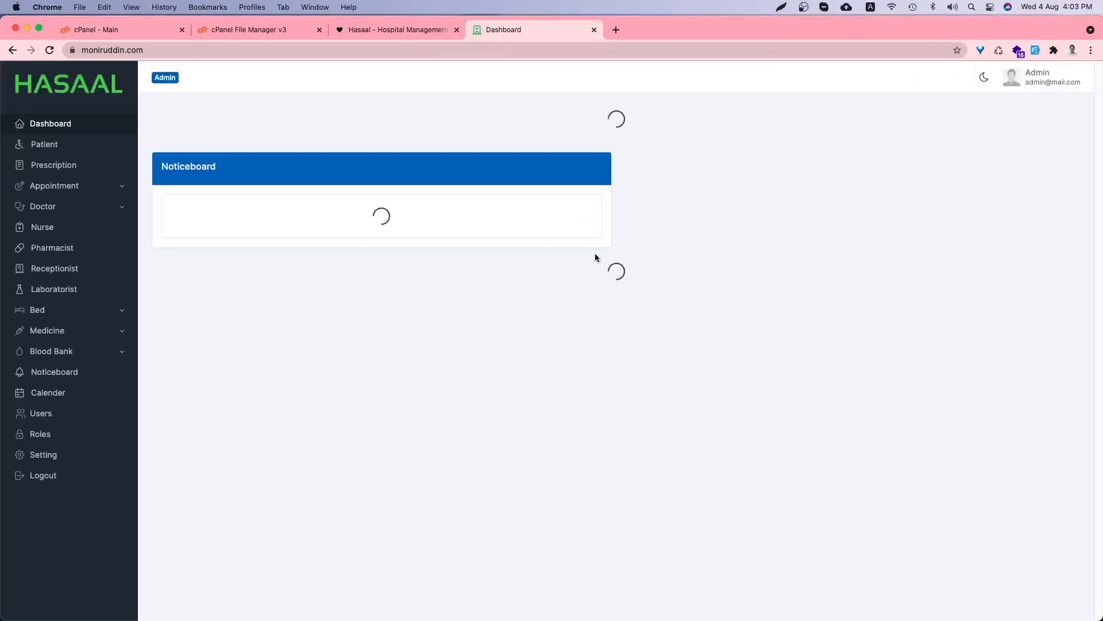